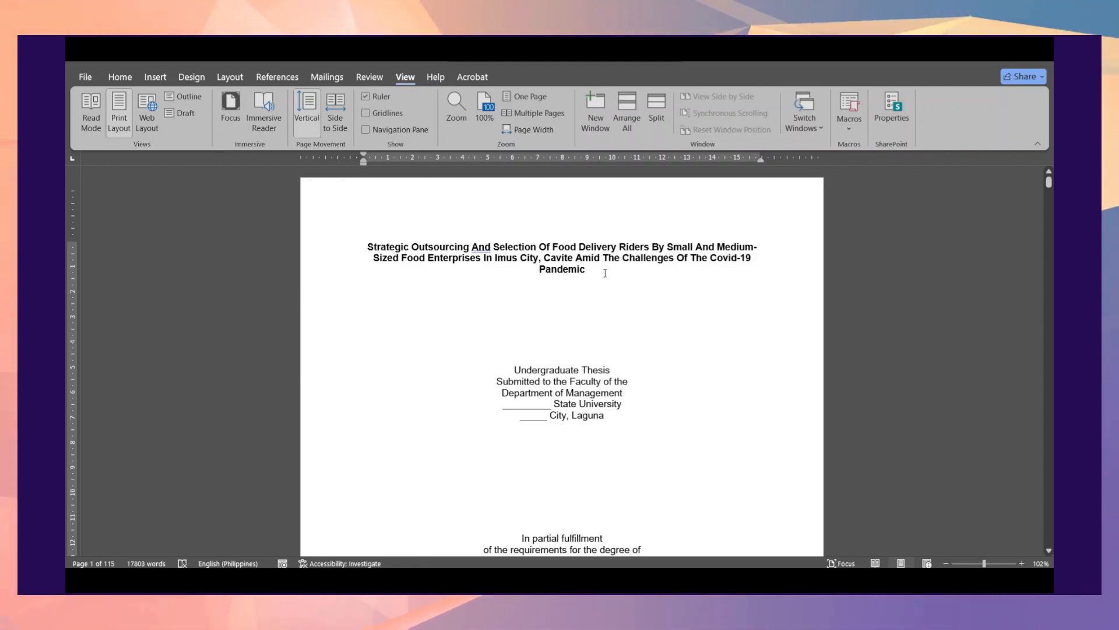
Step: Select the whole thesis and set its paper size to A4
scroll(606, 273, "down", 1)
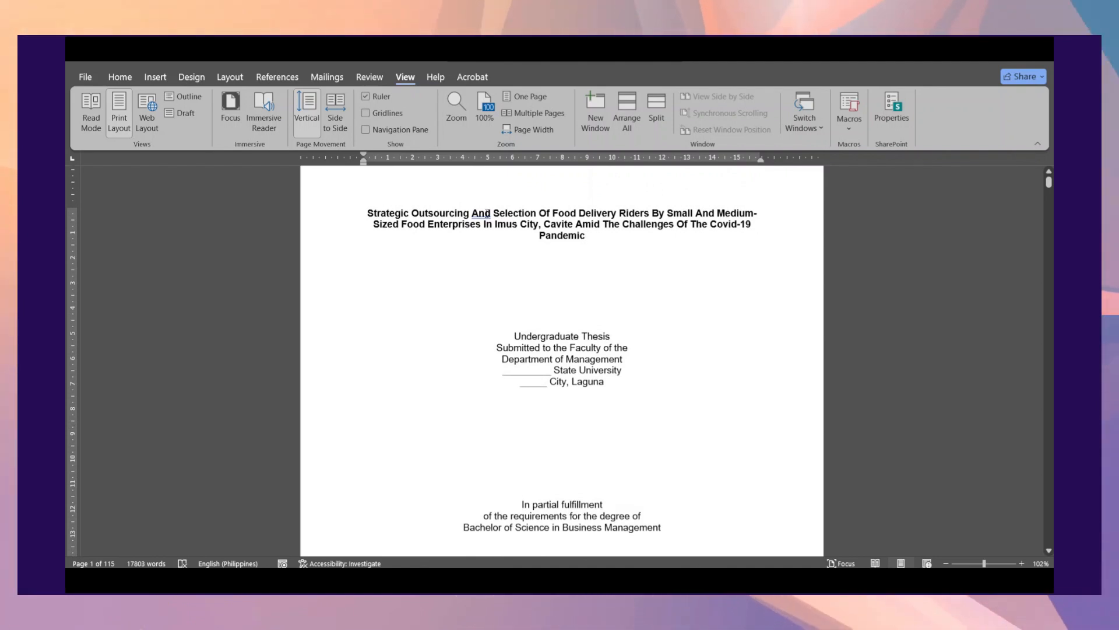
scroll(487, 215, "up", 1)
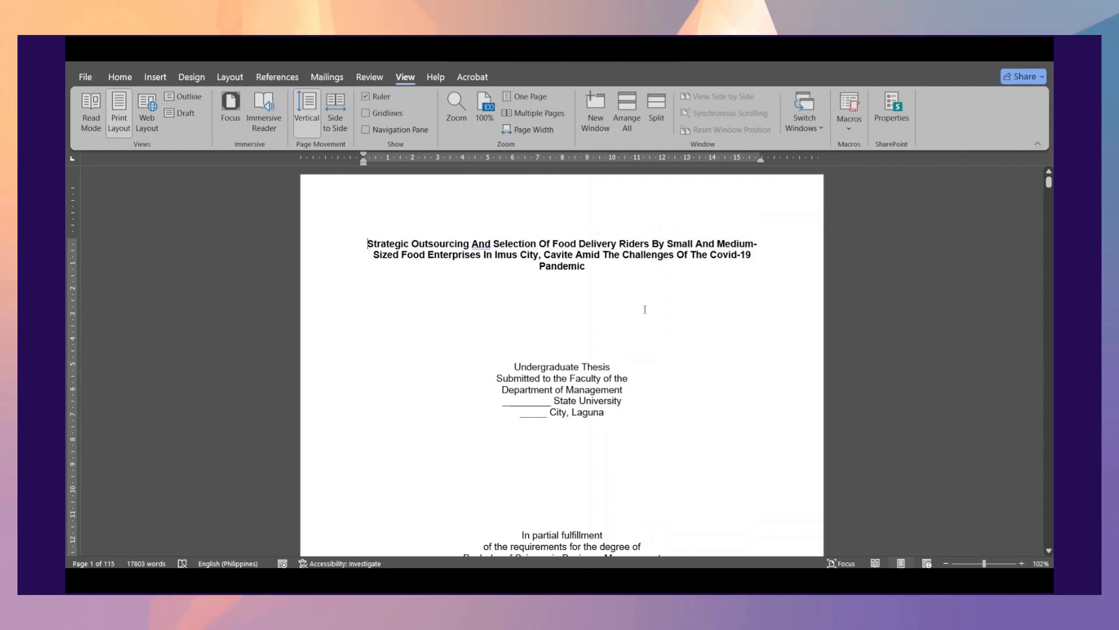
key("ctrl+a")
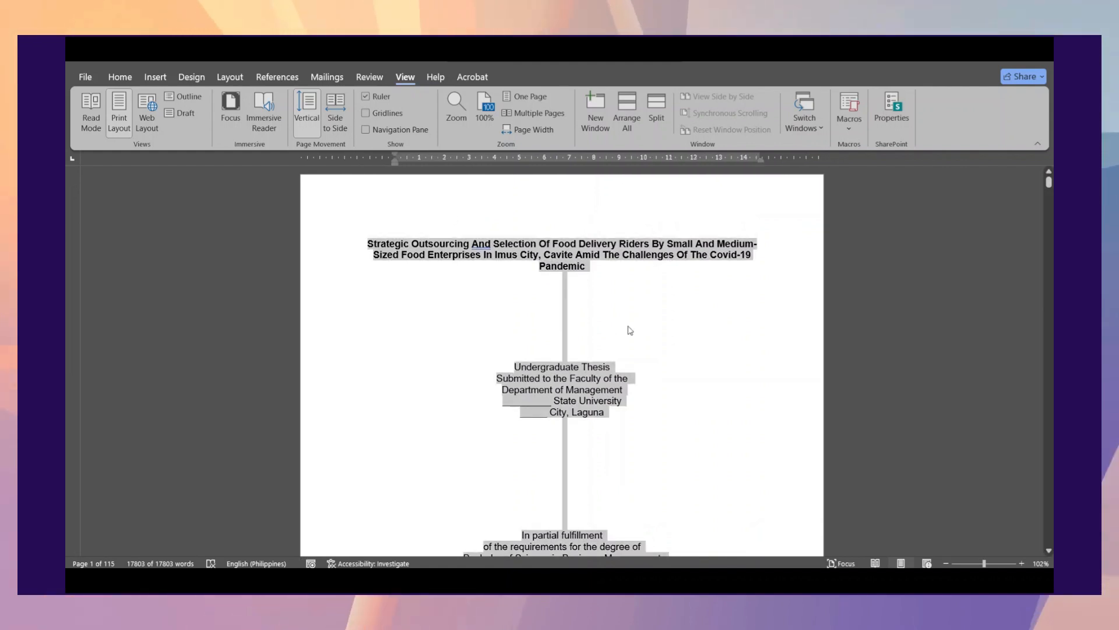
left_click(230, 78)
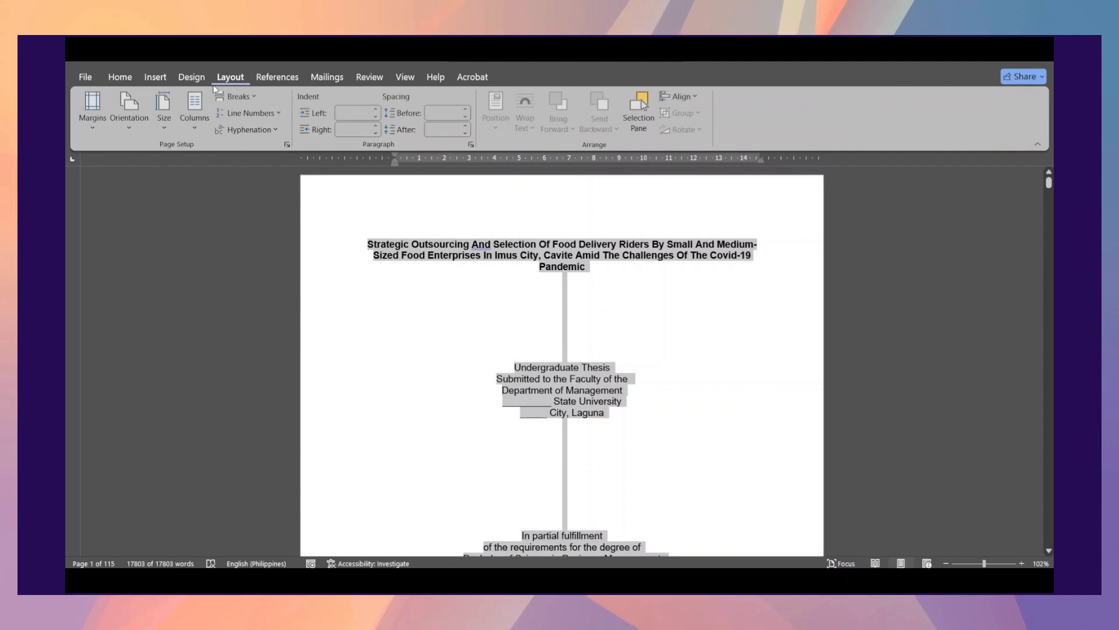
left_click(174, 127)
left_click(249, 162)
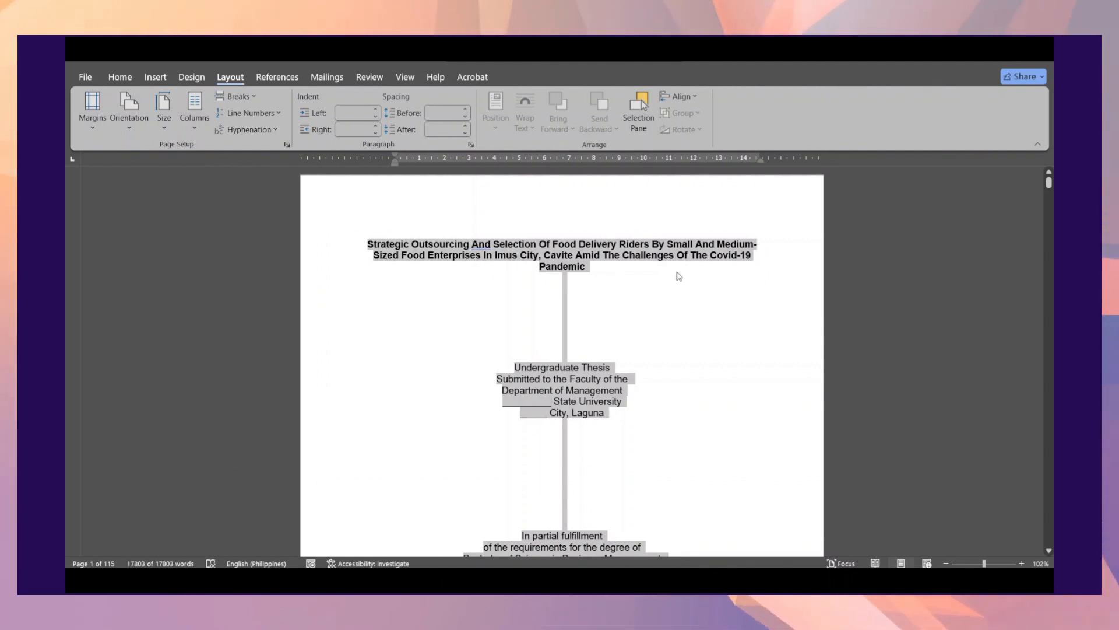
Step: Set a 3.81 cm left margin through Custom Margins
left_click(92, 127)
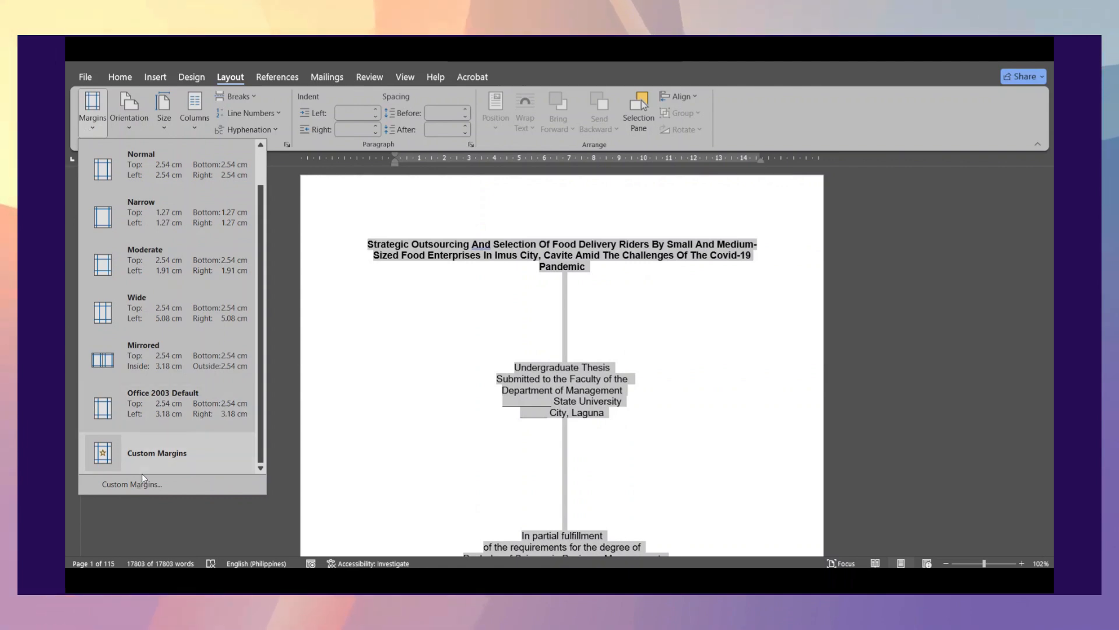
left_click(153, 487)
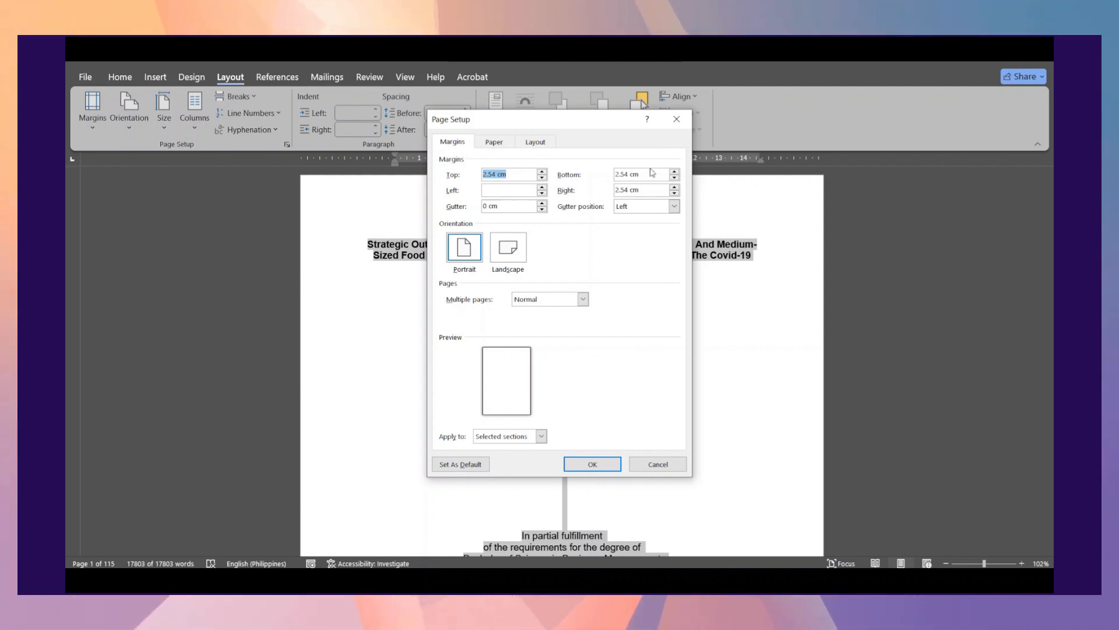
left_click(507, 190)
type("3")
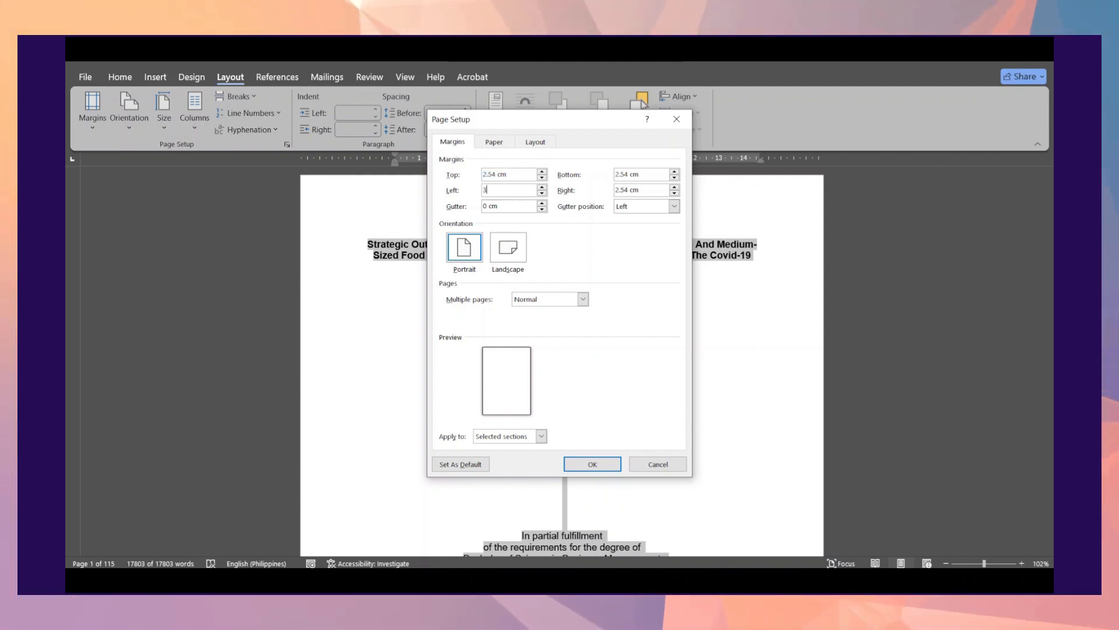
type(".81")
key("Return")
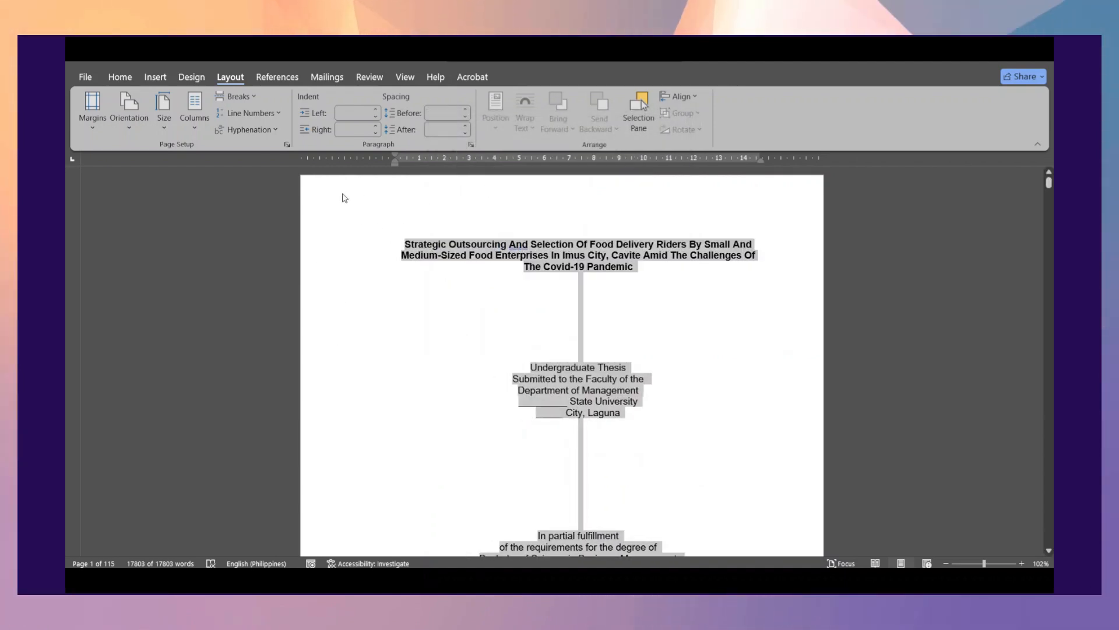
Step: Change the thesis title to UPPERCASE and select its three lines to rebalance the breaks
left_click(420, 288)
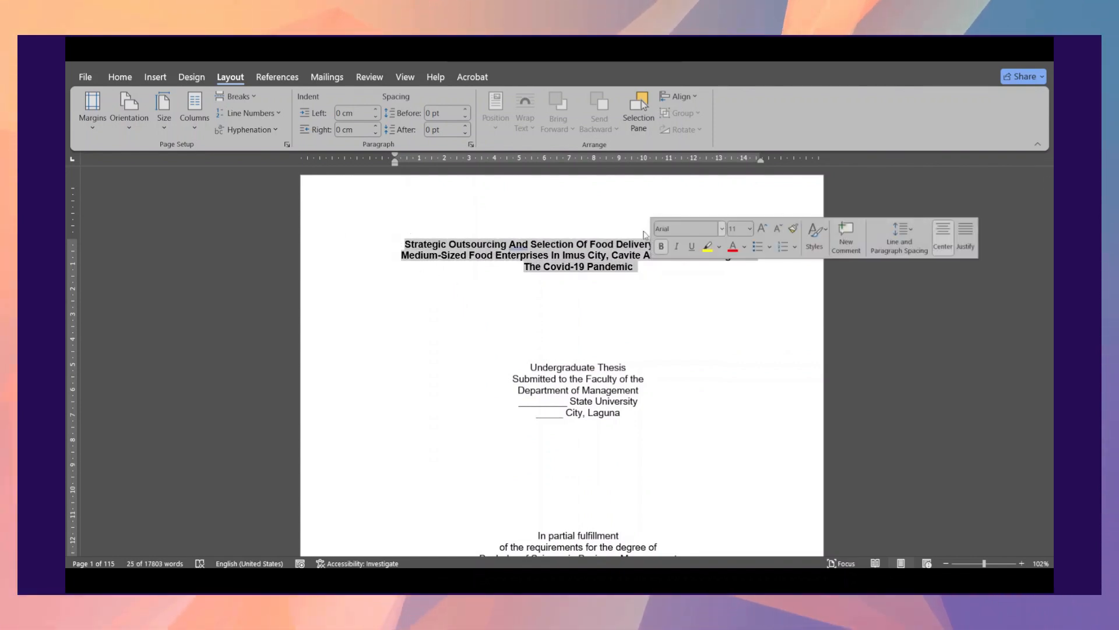
left_click(120, 77)
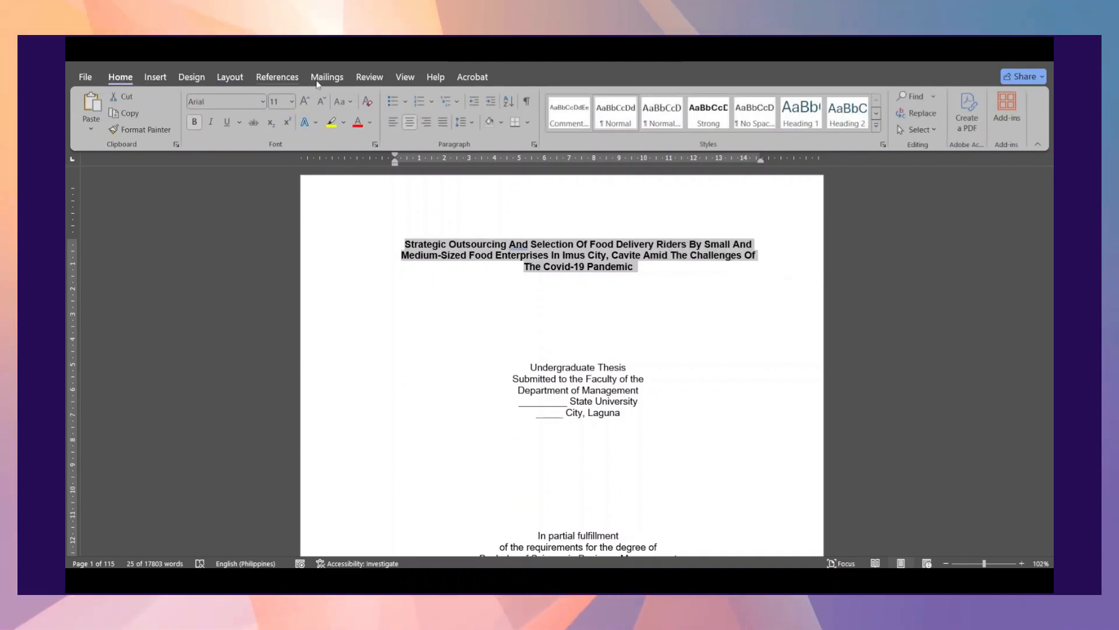
left_click(344, 101)
left_click(375, 155)
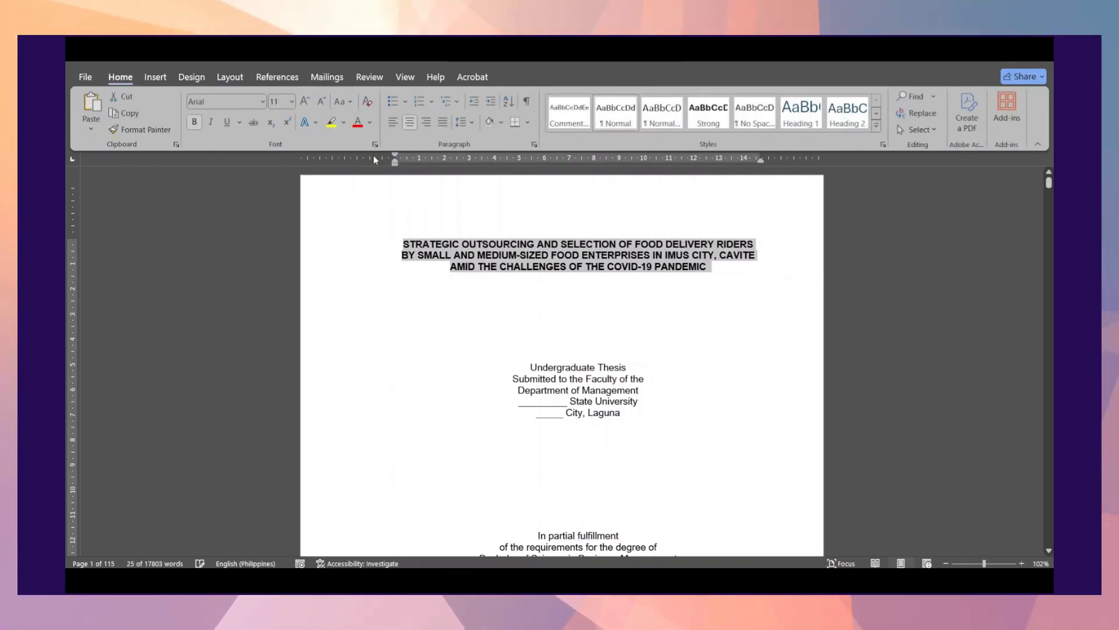
left_click(465, 286)
left_click_drag(406, 245, 723, 267)
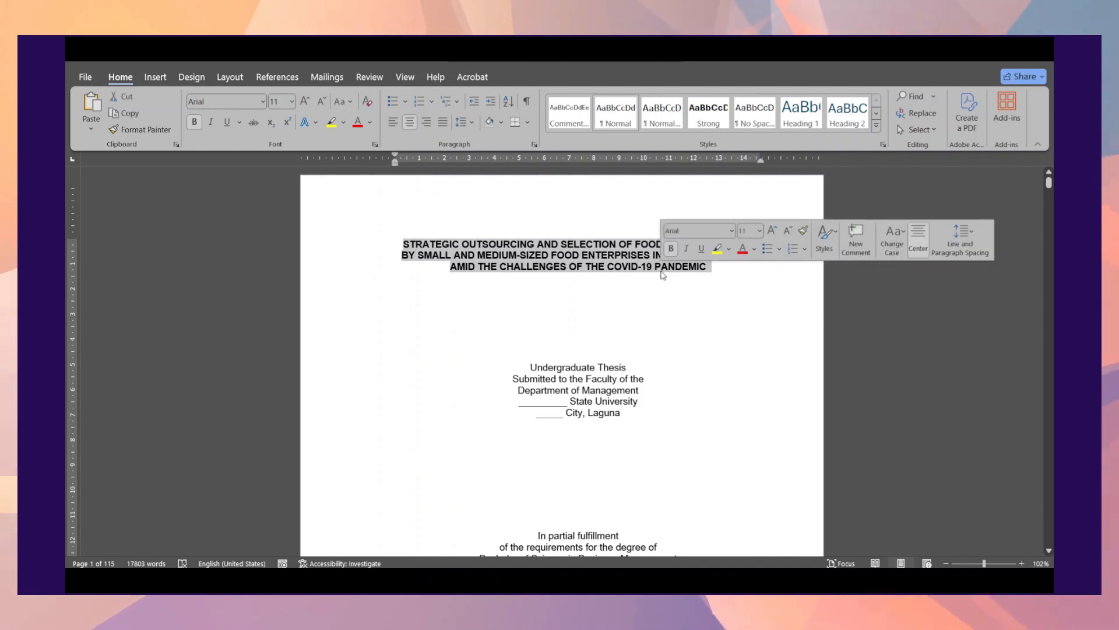
left_click(722, 255)
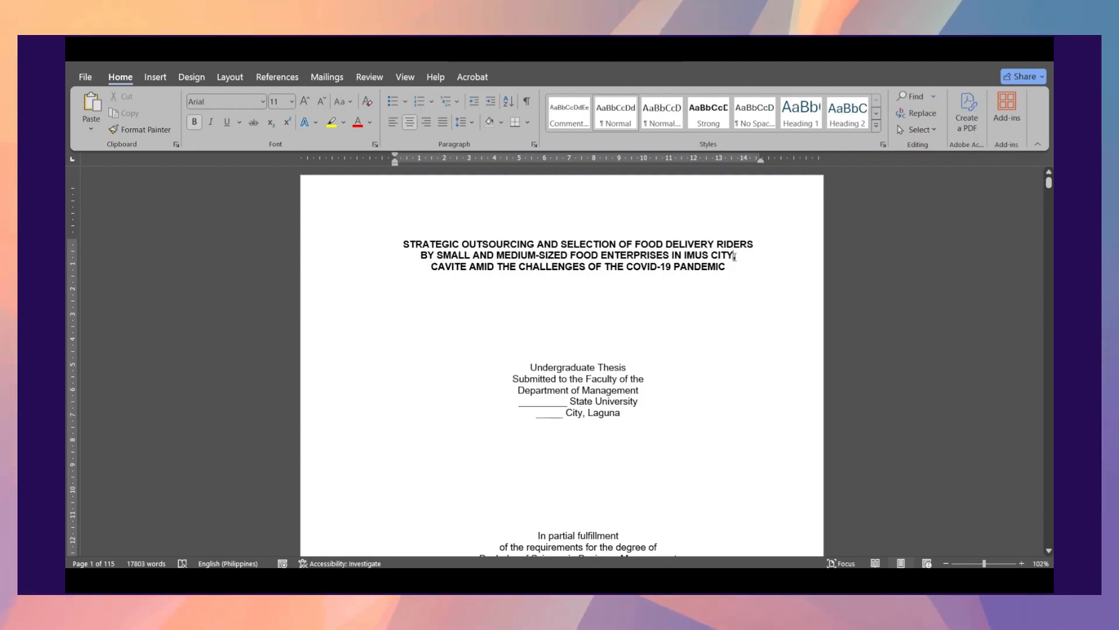
Step: Turn on formatting marks and insert two blank lines above Undergraduate Thesis
scroll(536, 371, "down", 3)
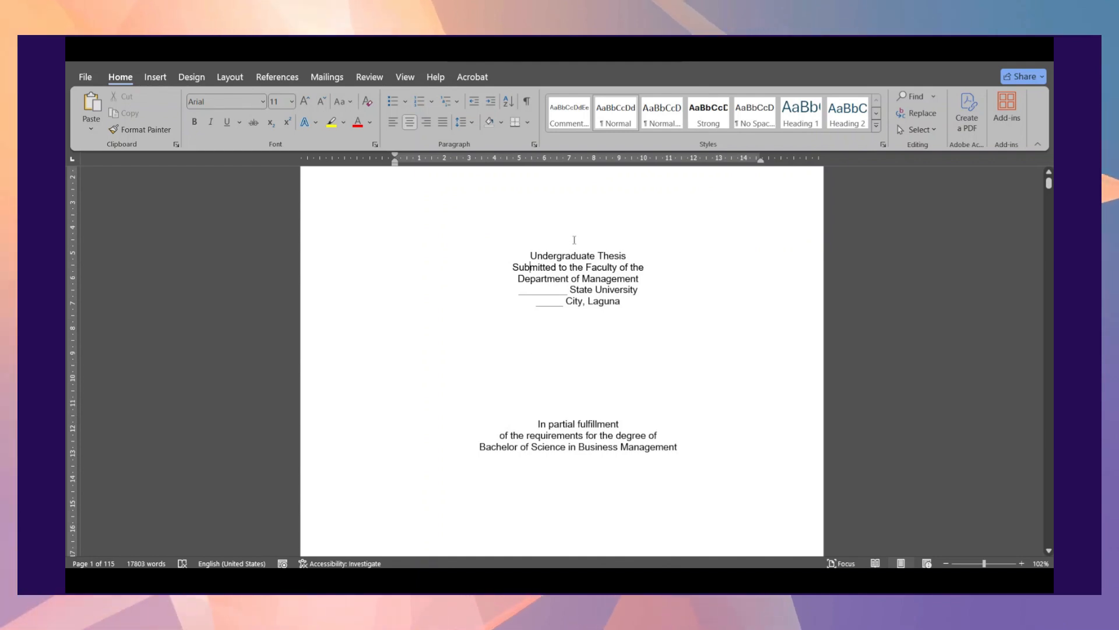
scroll(574, 235, "up", 1)
left_click(567, 204)
left_click(532, 303)
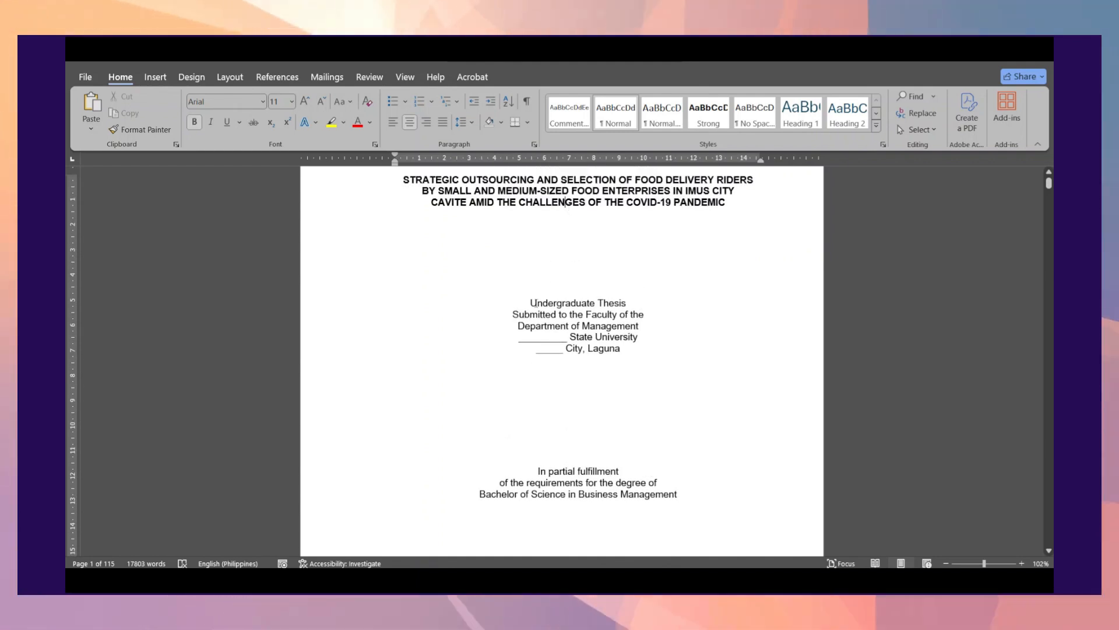
triple_click(565, 309)
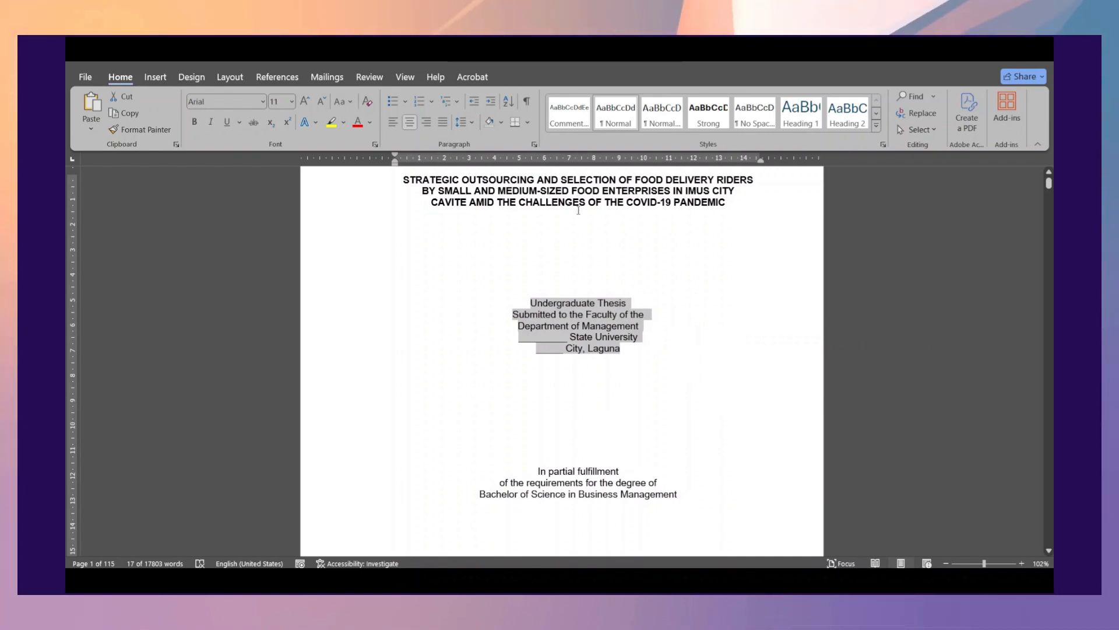
left_click(528, 102)
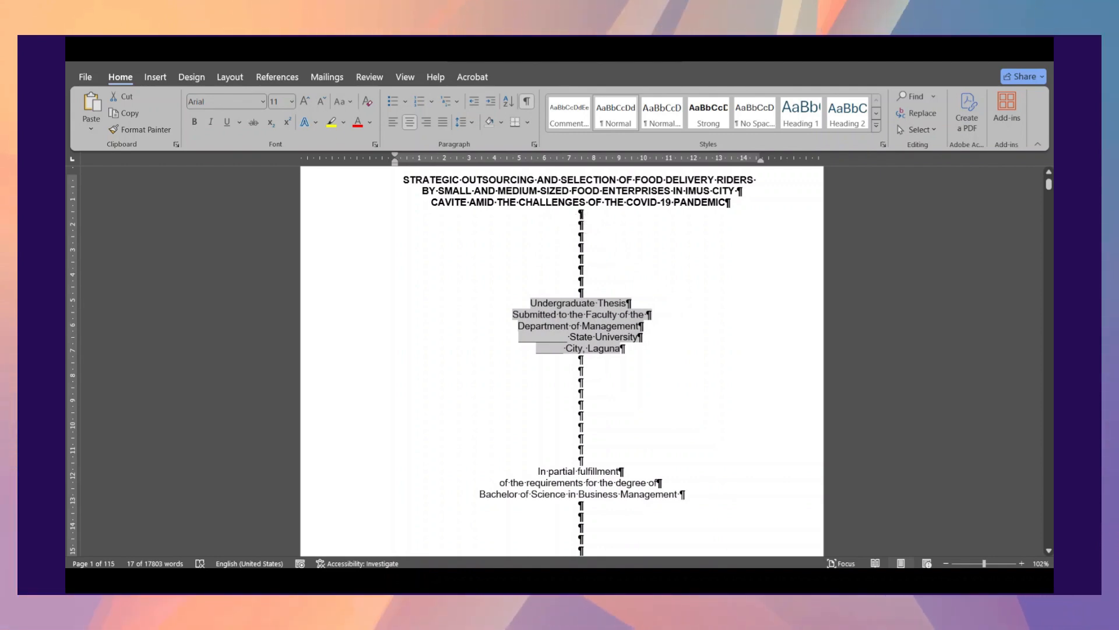
left_click_drag(584, 248, 584, 293)
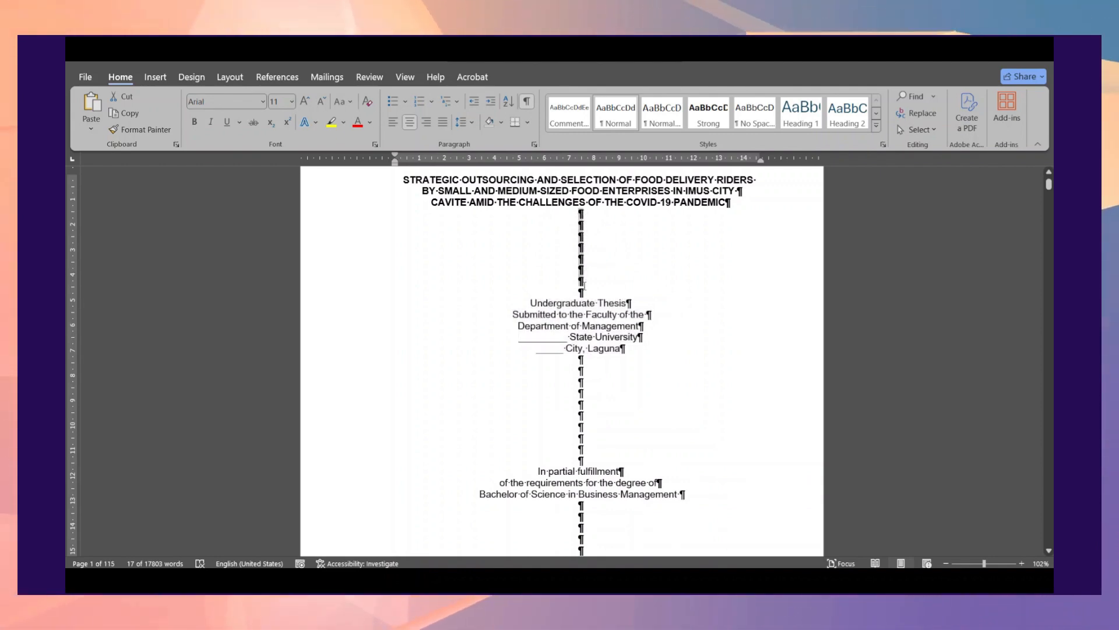
left_click(584, 293)
key("Return")
key("Return")
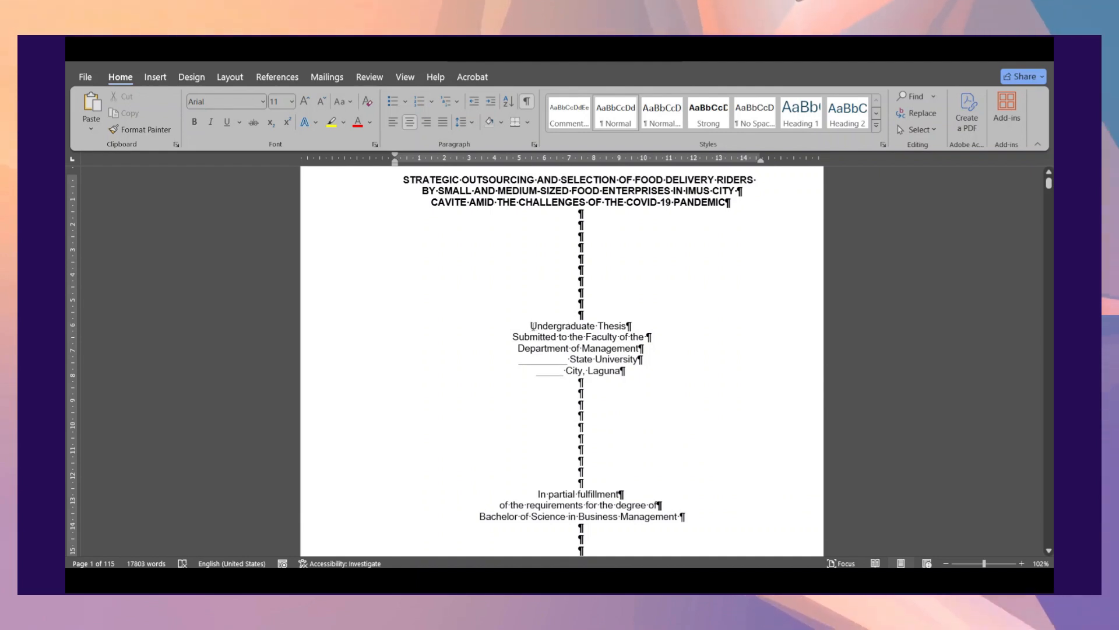
Step: Review the address block lines, from Thesis down to the Bachelor of Science in Business Management line
left_click_drag(527, 325, 538, 326)
left_click_drag(607, 327, 596, 325)
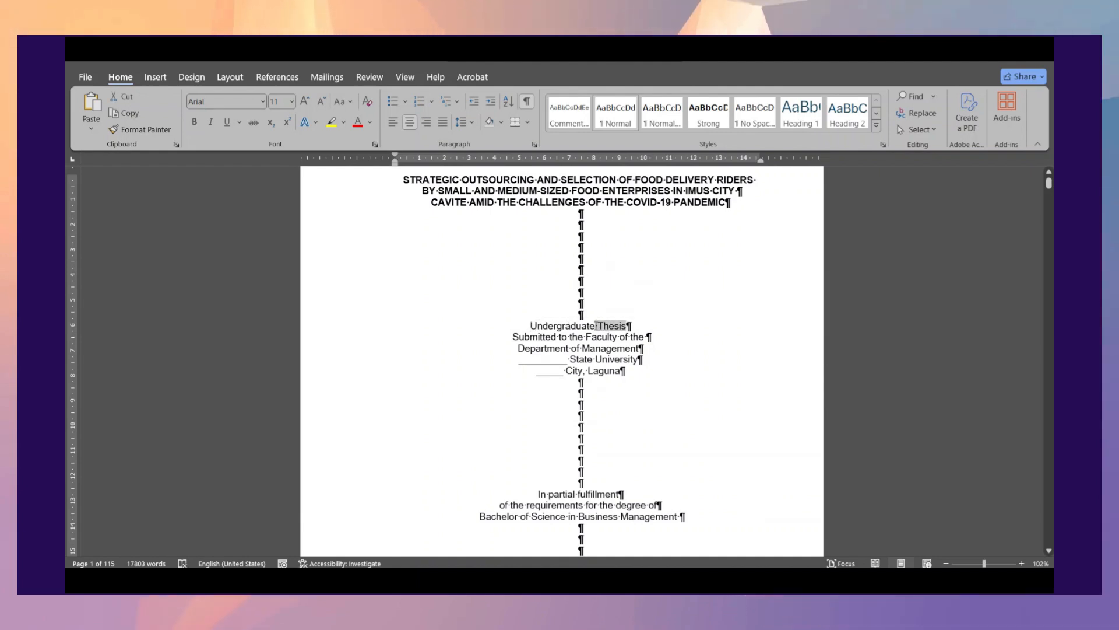
left_click_drag(512, 337, 592, 337)
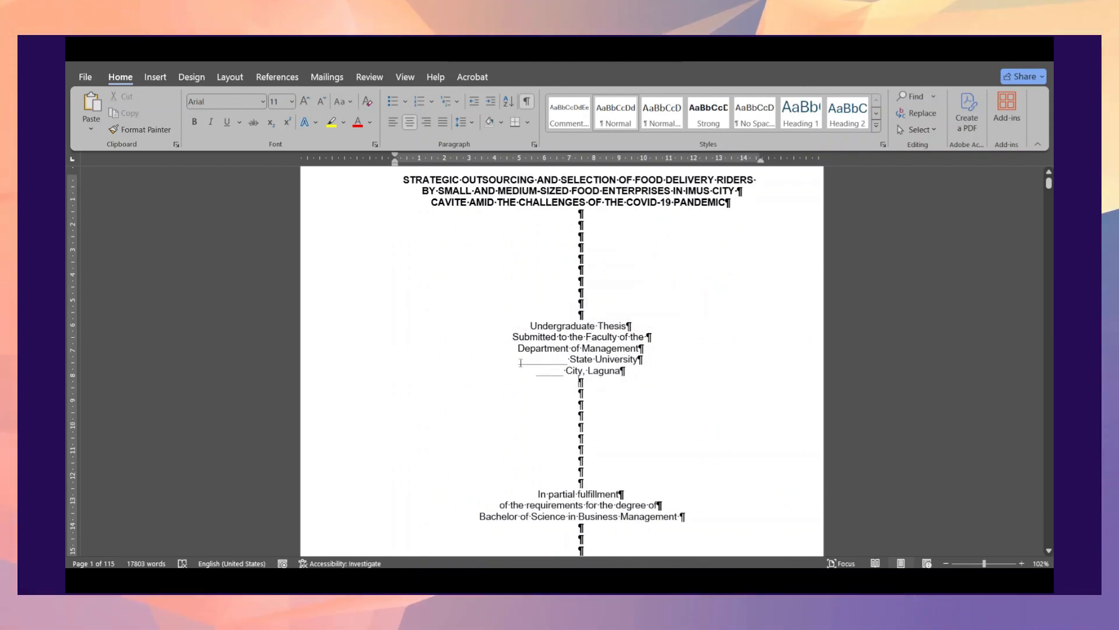
left_click_drag(518, 361, 638, 361)
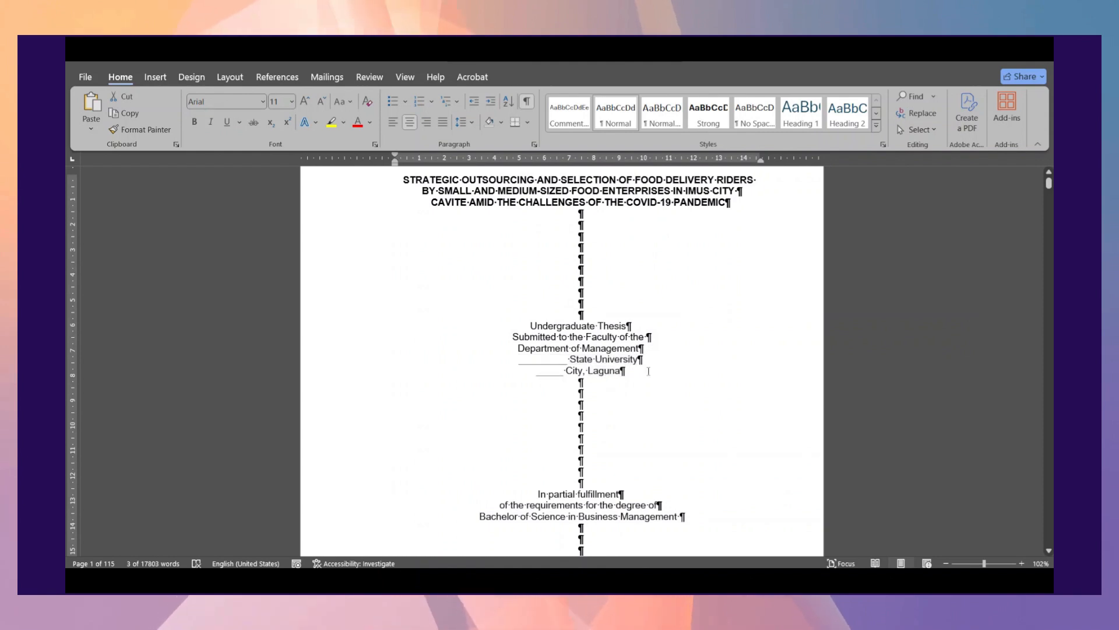
scroll(648, 370, "down", 2)
left_click(588, 304)
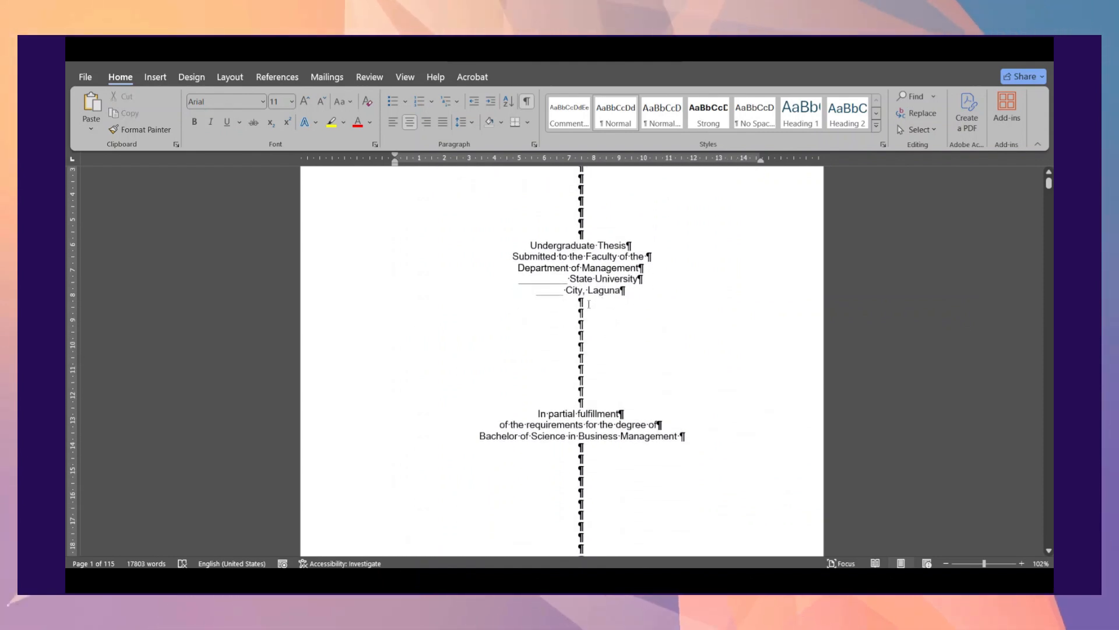
left_click_drag(588, 332, 583, 403)
left_click(537, 417)
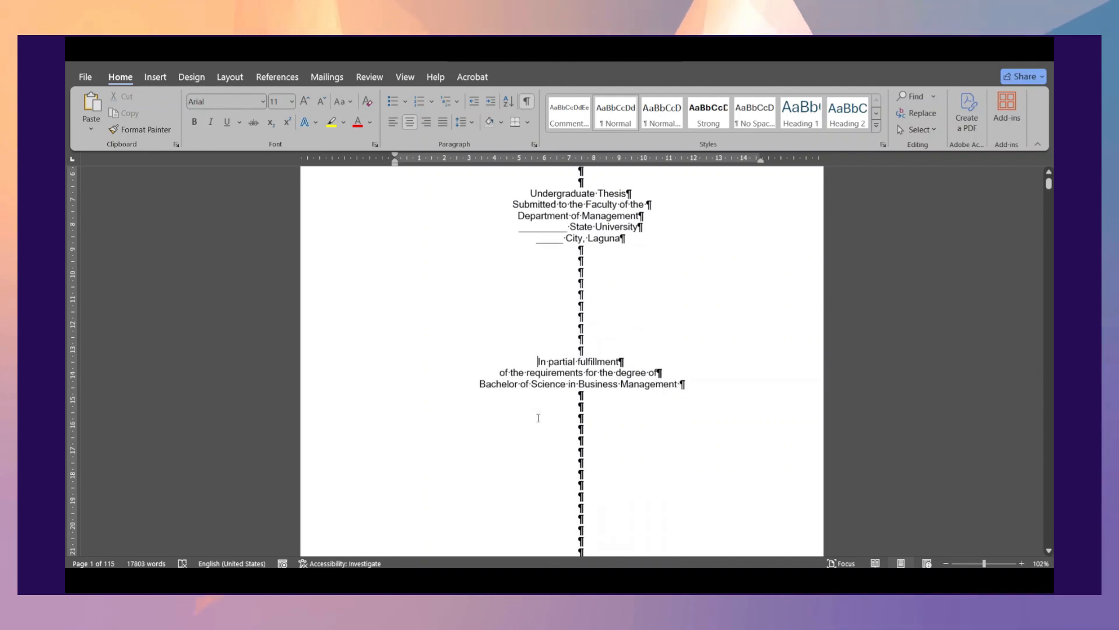
scroll(545, 325, "down", 3)
left_click_drag(536, 315, 661, 325)
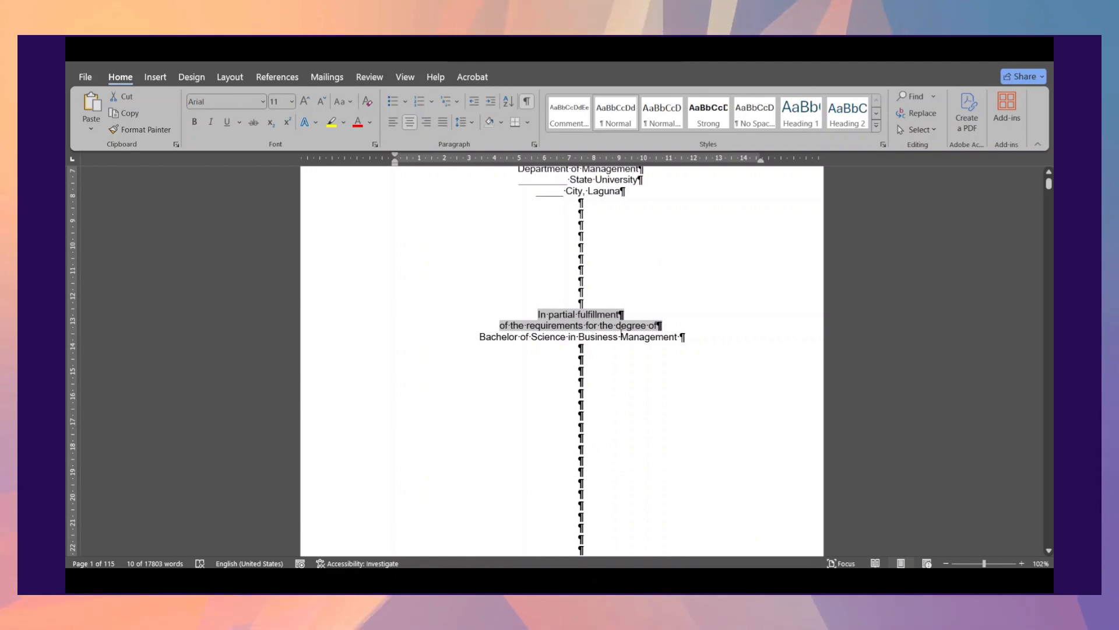
triple_click(482, 338)
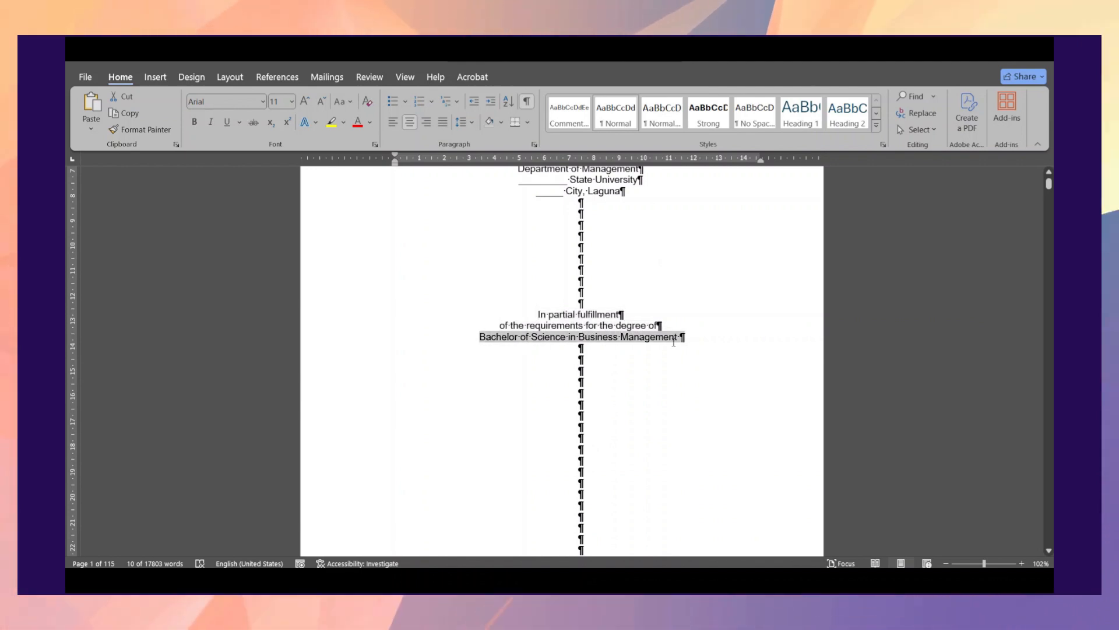
scroll(579, 359, "up", 3)
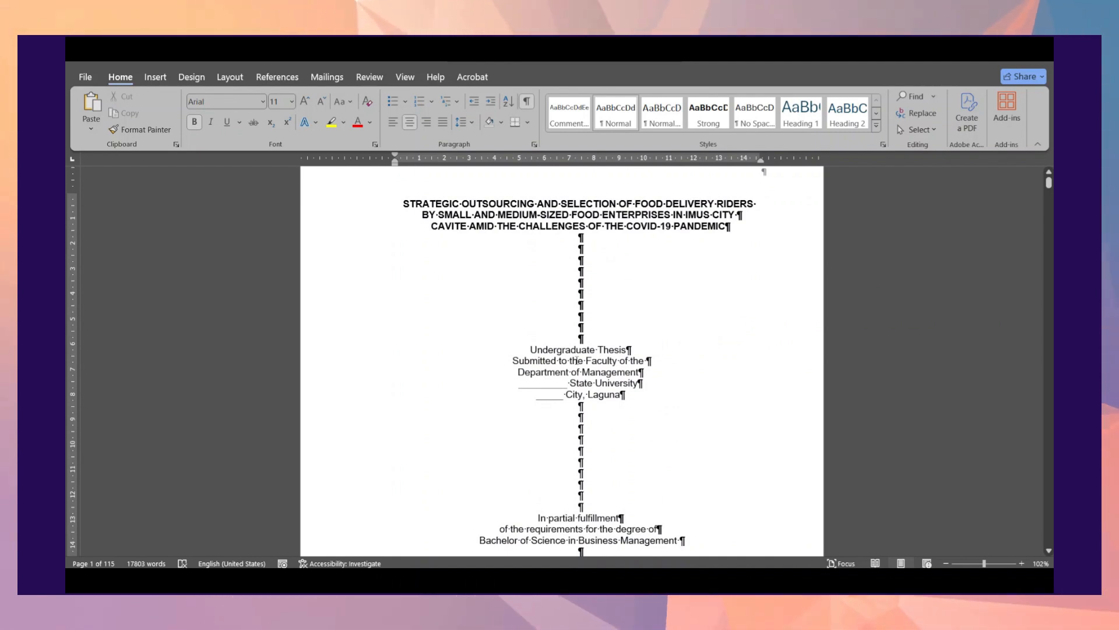
scroll(576, 361, "down", 2)
Step: Make the three author name lines uppercase and bold, leaving the April 2024 date regular
scroll(563, 443, "down", 3)
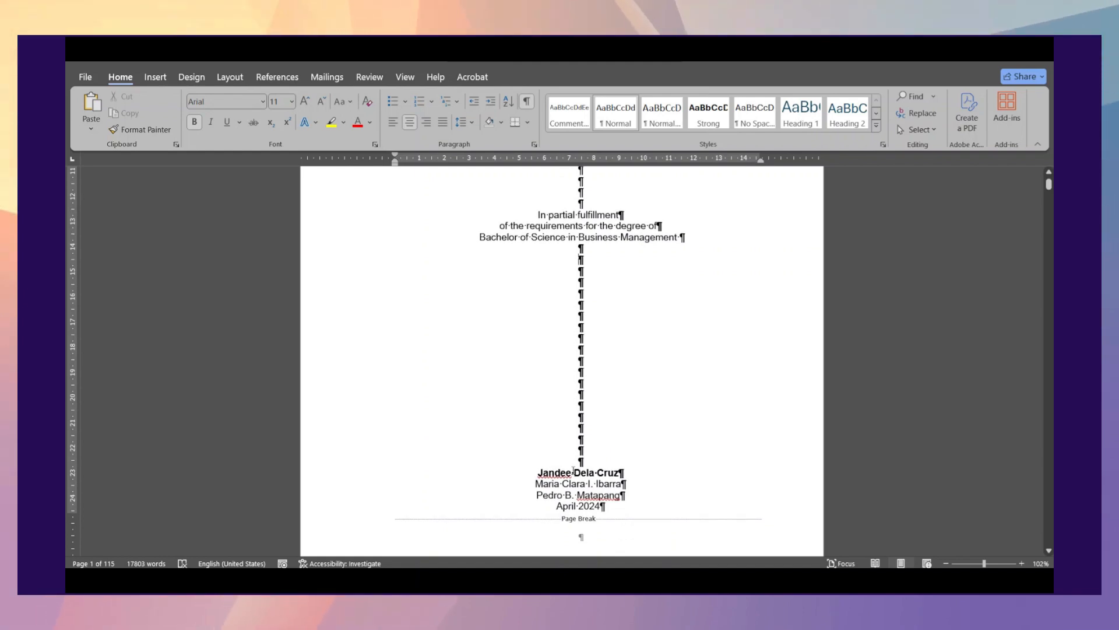
left_click_drag(538, 473, 624, 495)
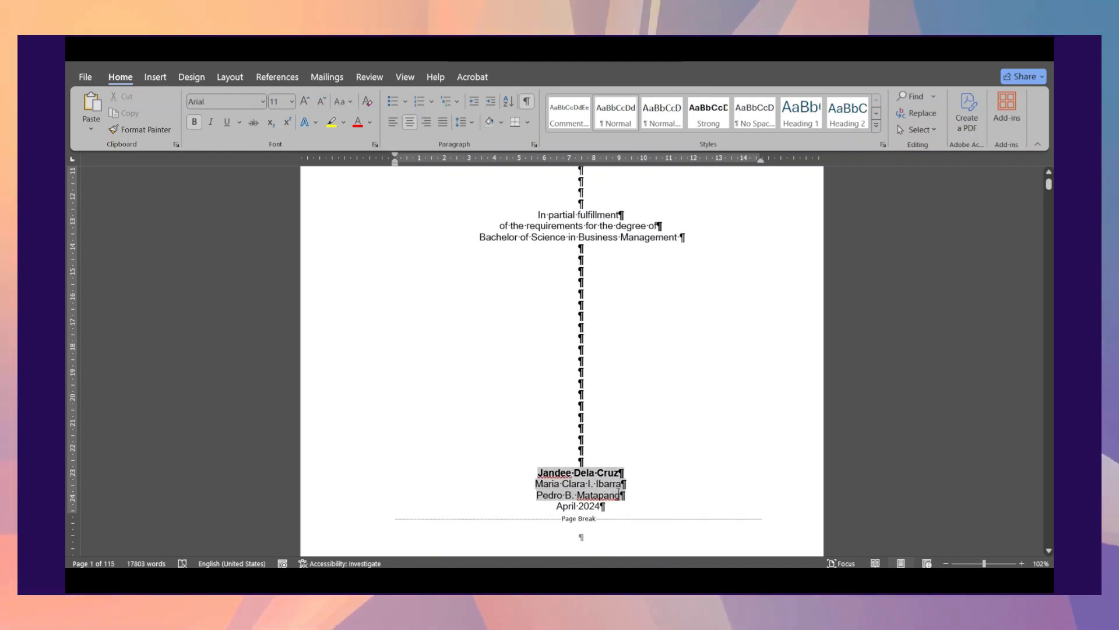
left_click(340, 103)
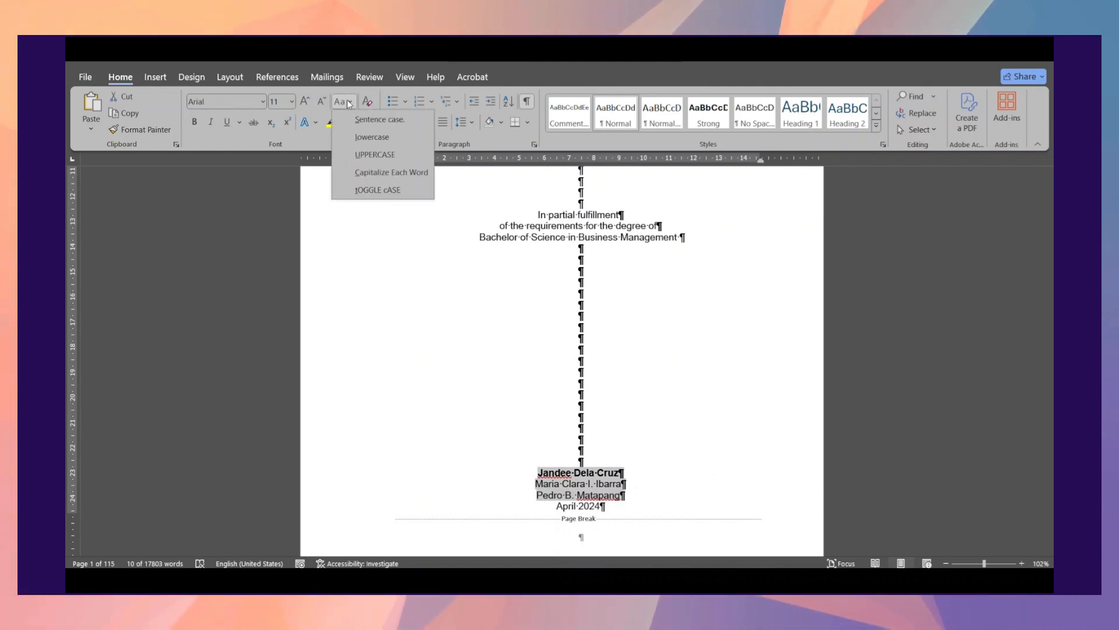
left_click(379, 154)
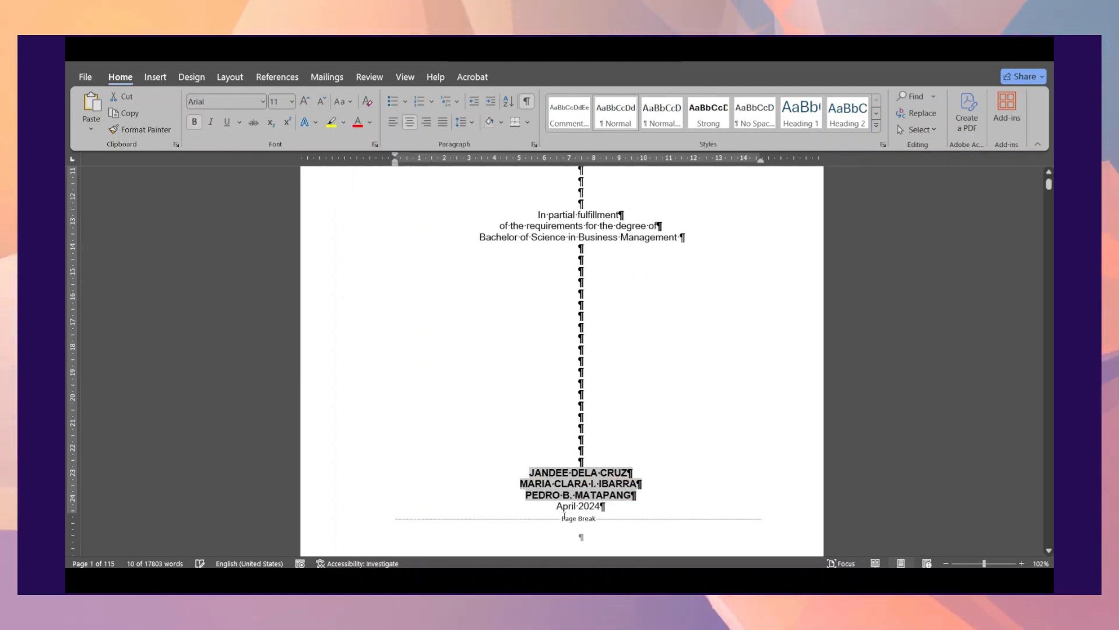
key("ctrl+b")
left_click(525, 494)
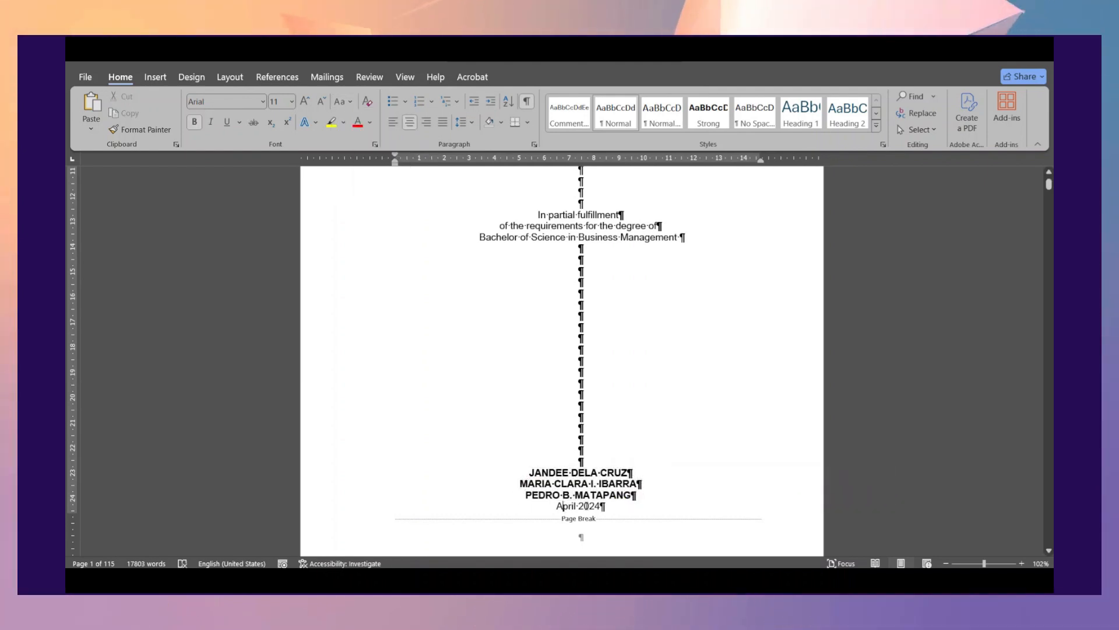
left_click_drag(557, 506, 614, 509)
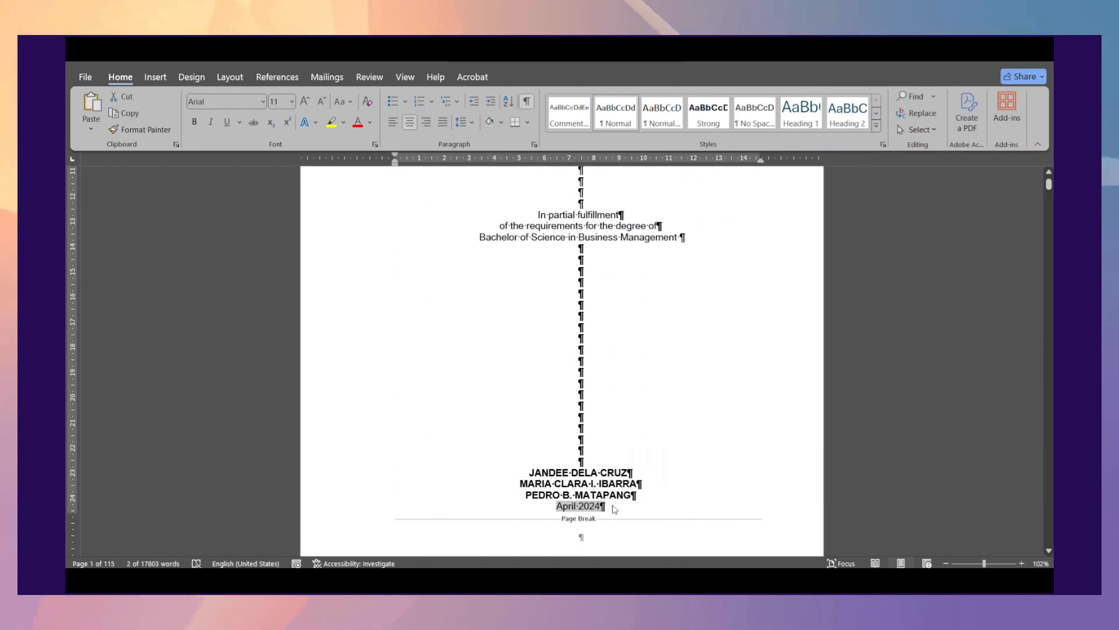
left_click(614, 509)
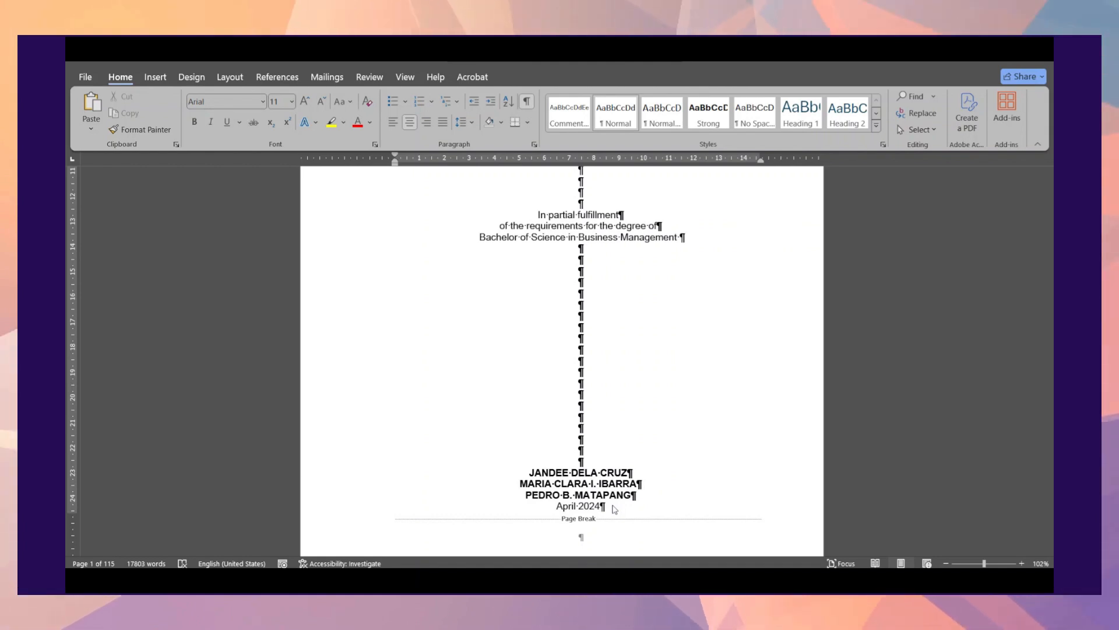
Step: Switch to One Page view and pull the section break up onto the approval sheet heading line
scroll(614, 507, "up", 4)
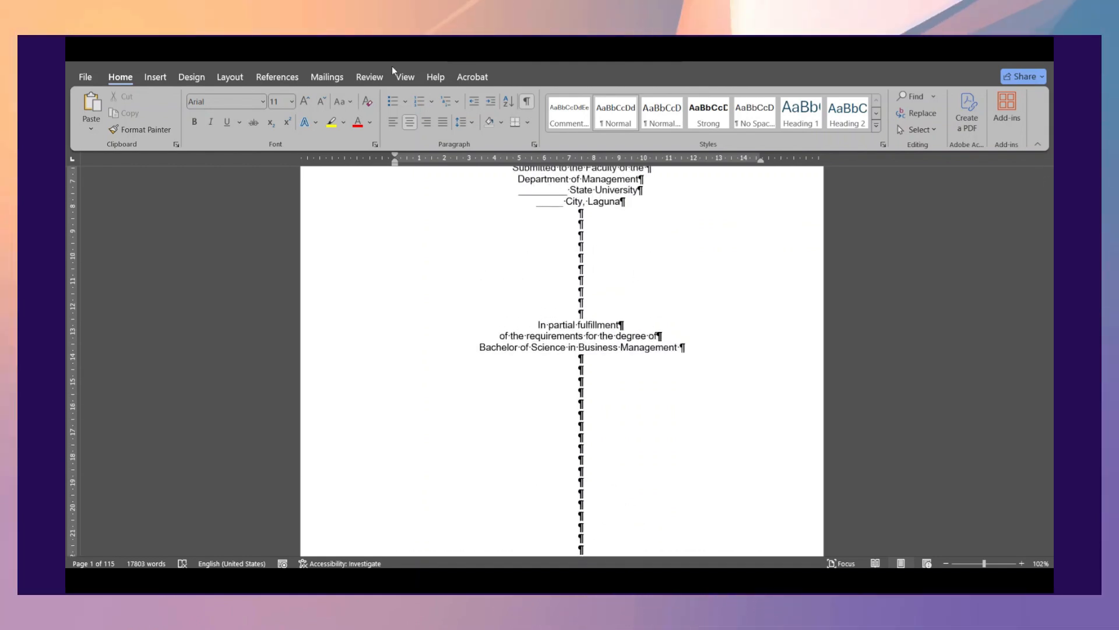
left_click(406, 77)
left_click(533, 100)
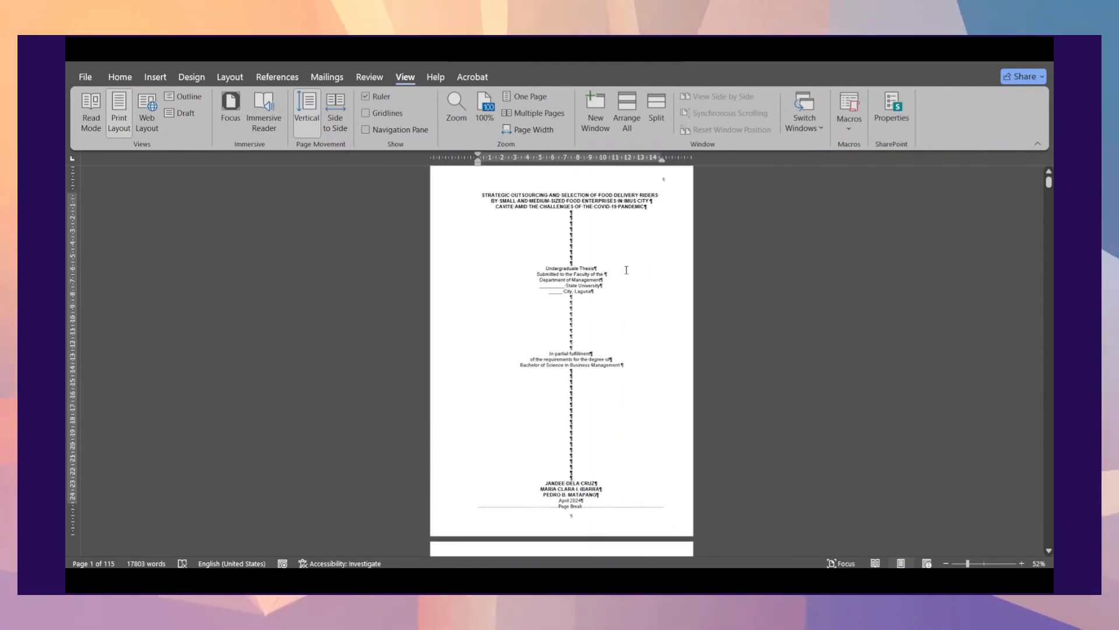
scroll(626, 270, "down", 3)
scroll(626, 270, "down", 2)
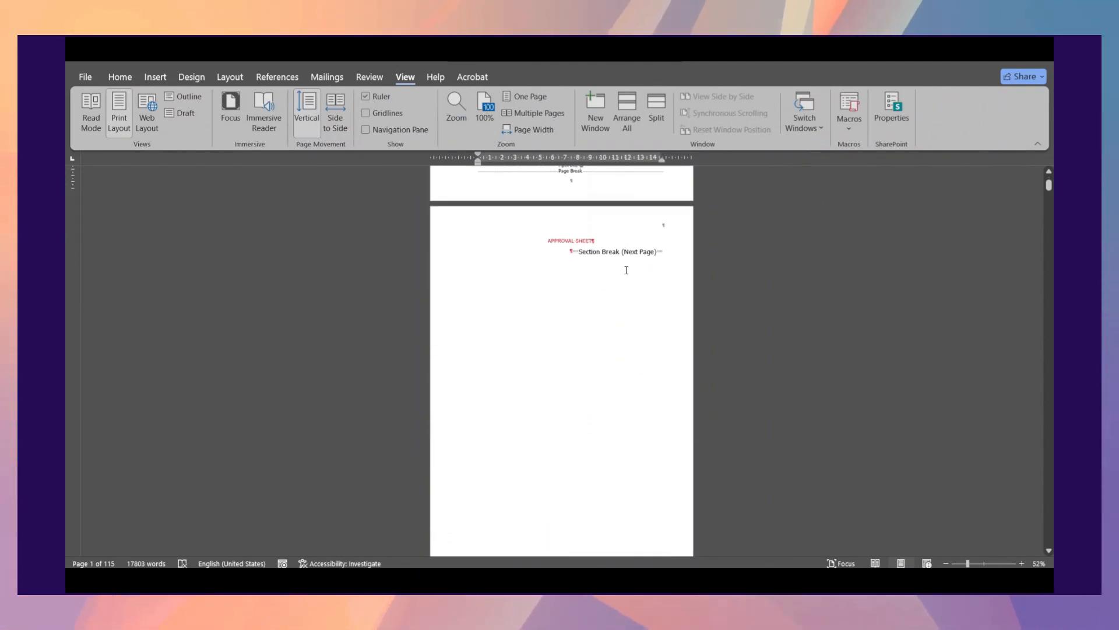
left_click(542, 218)
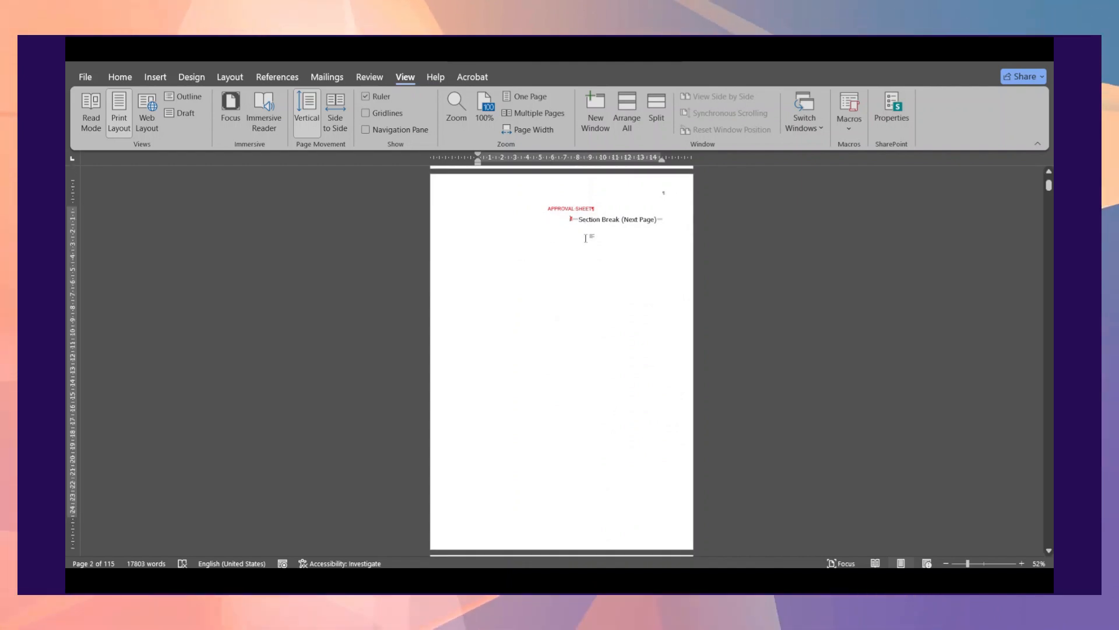
key("BackSpace")
Step: Hide formatting marks and scroll to page 3, closing Page Setup and the footer without changes
left_click(119, 77)
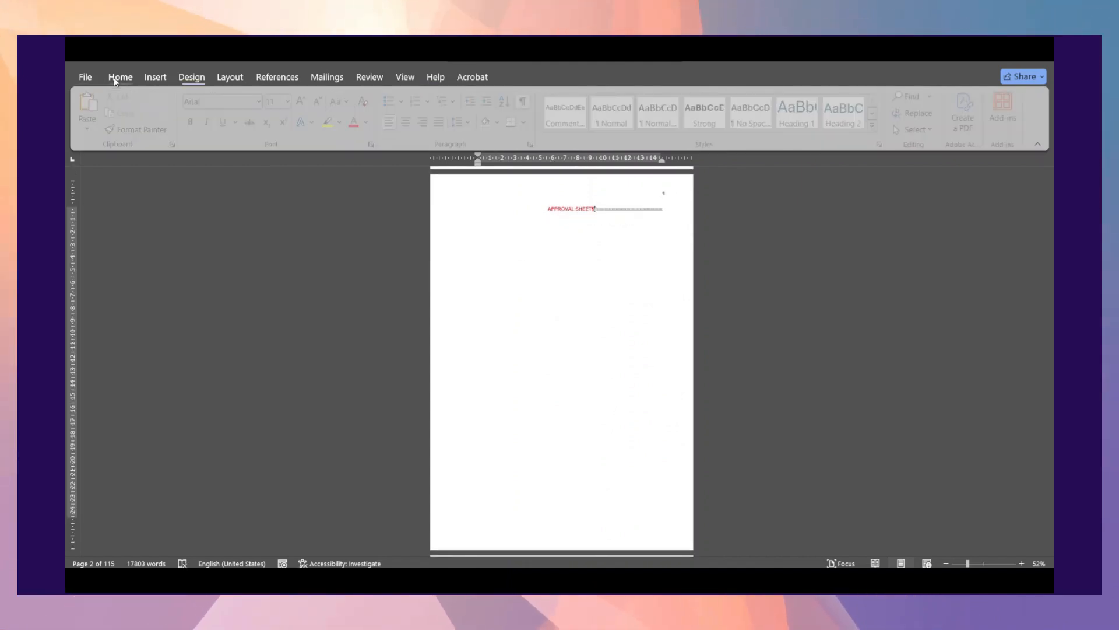
left_click(527, 101)
scroll(598, 353, "down", 6)
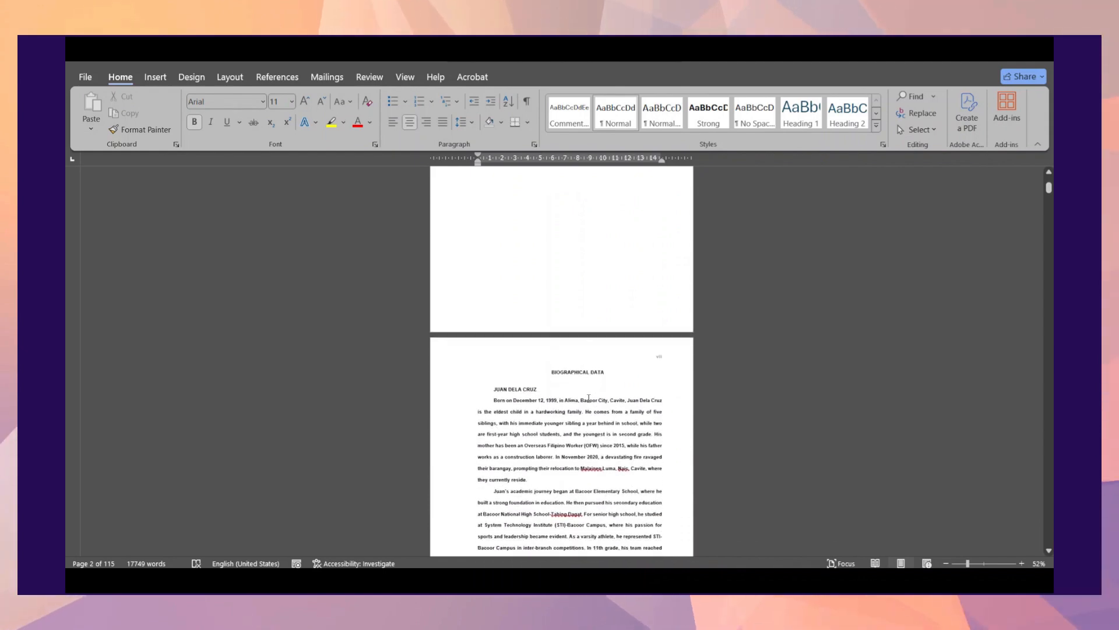
scroll(589, 399, "down", 1)
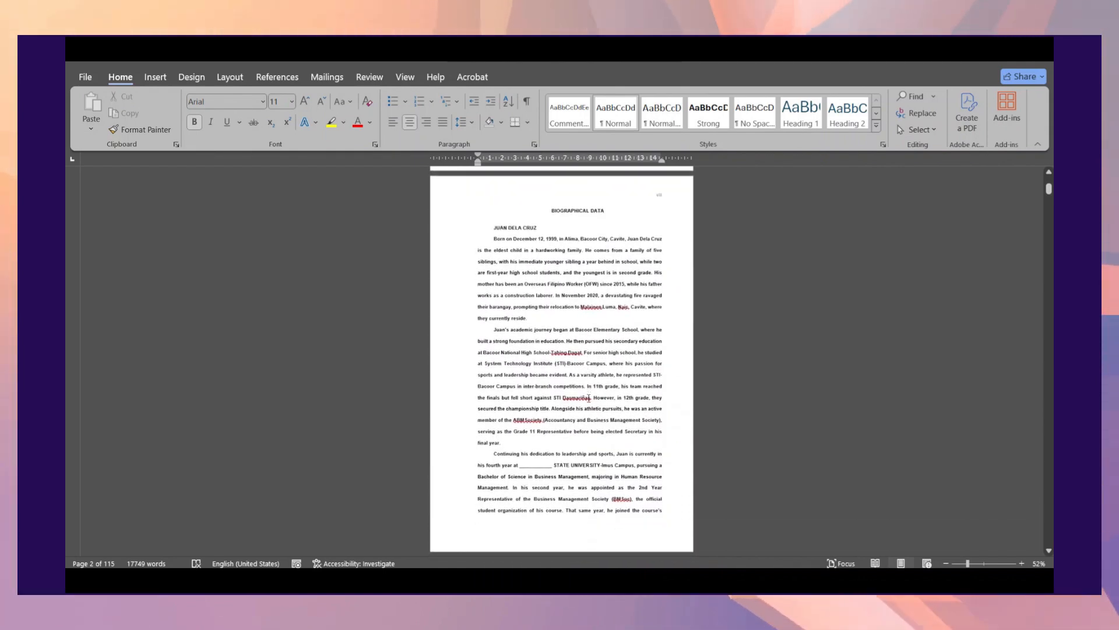
double_click(664, 193)
double_click(664, 190)
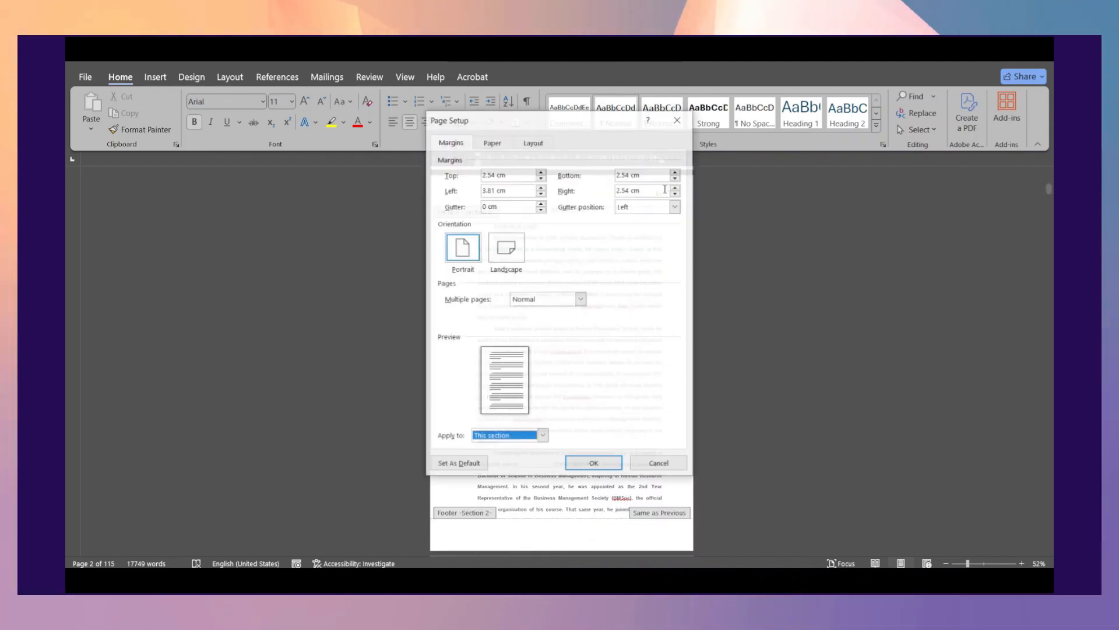
left_click(676, 121)
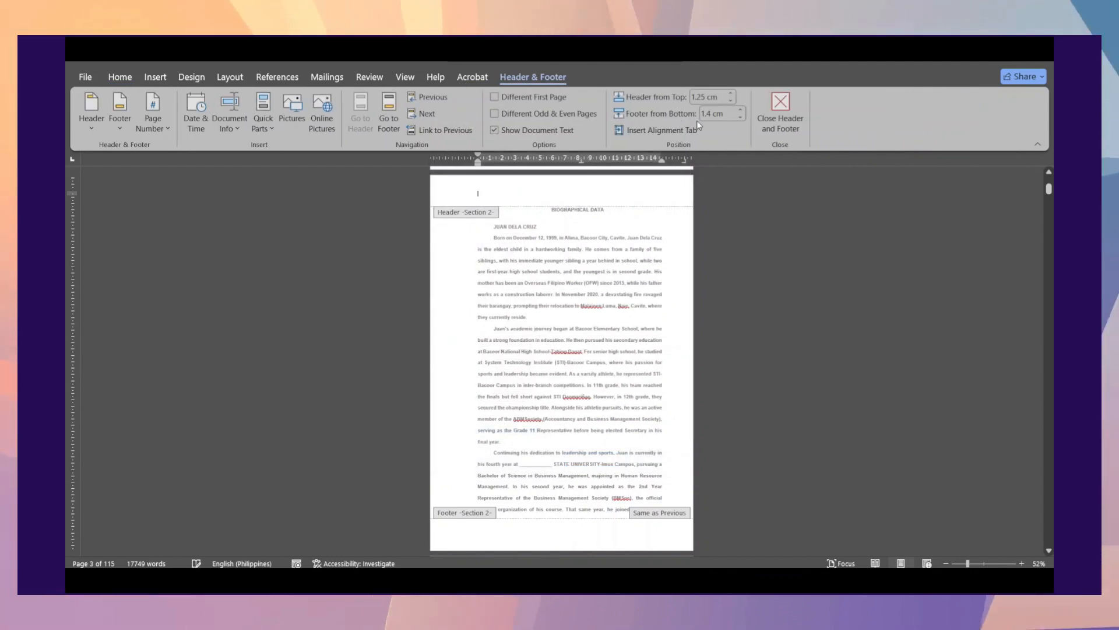
left_click(786, 121)
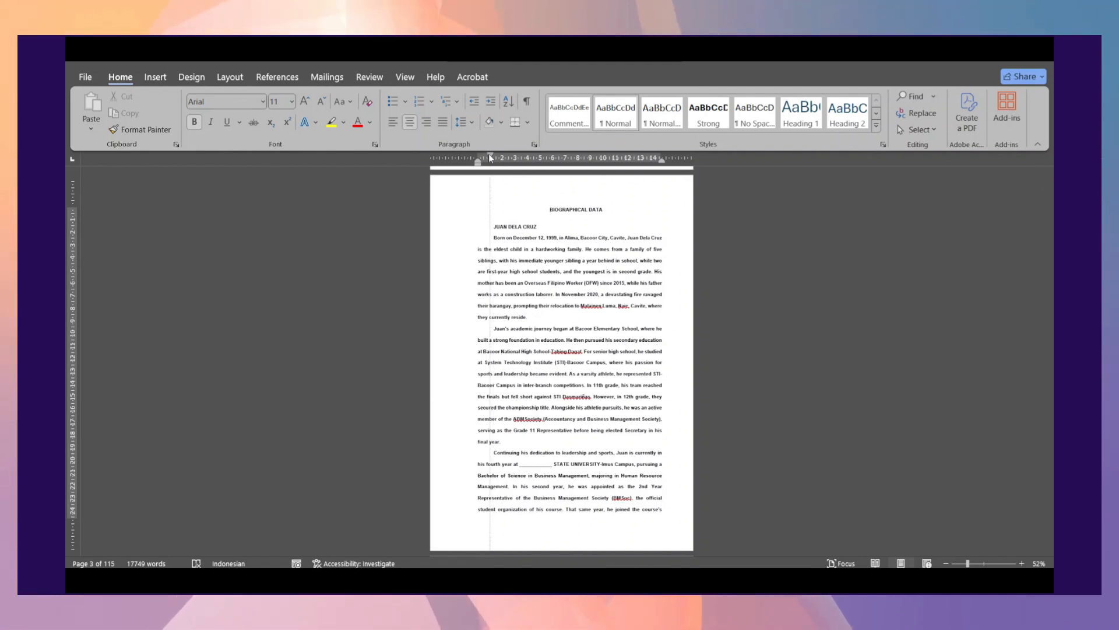
Step: Join the name line to the first paragraph so it continues 'was born on December 12, 1999'
left_click_drag(491, 157, 478, 158)
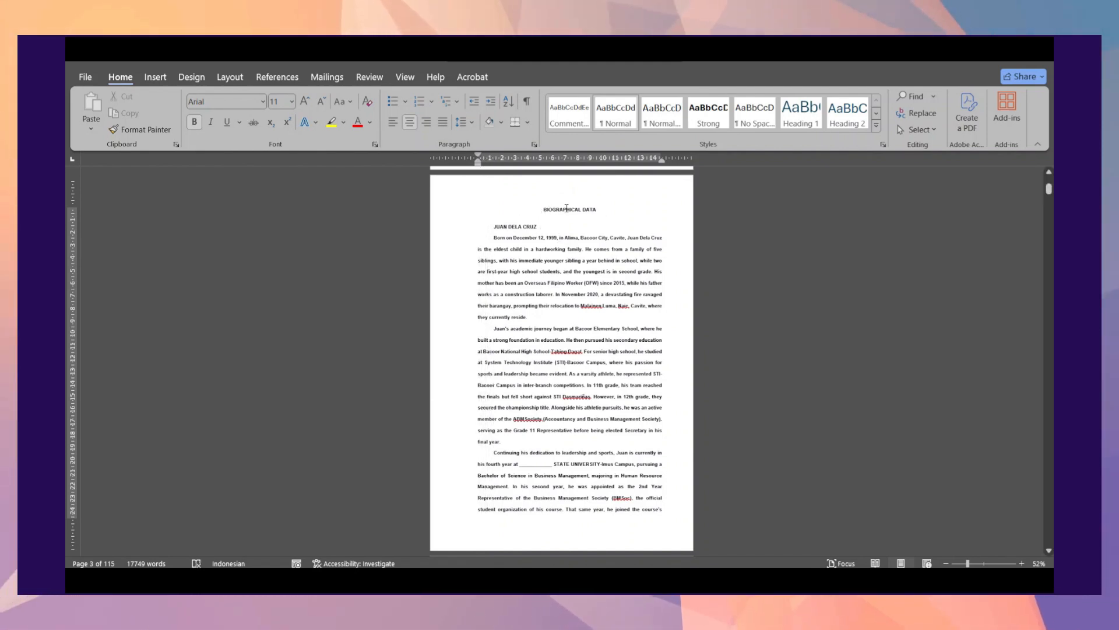
left_click(494, 228)
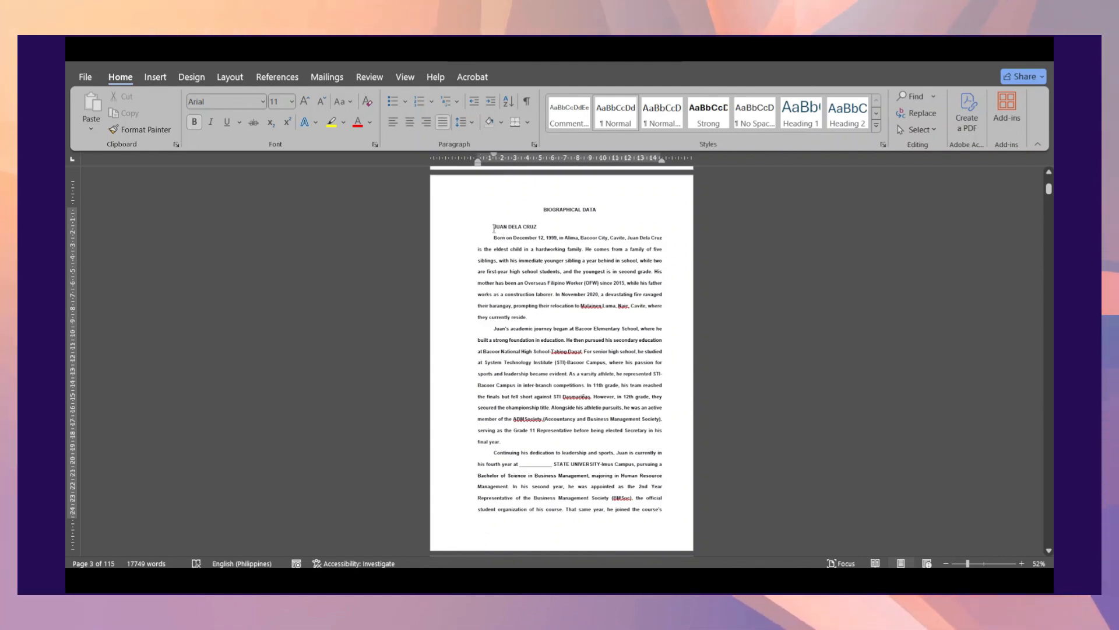
left_click_drag(494, 228, 538, 228)
left_click(541, 232)
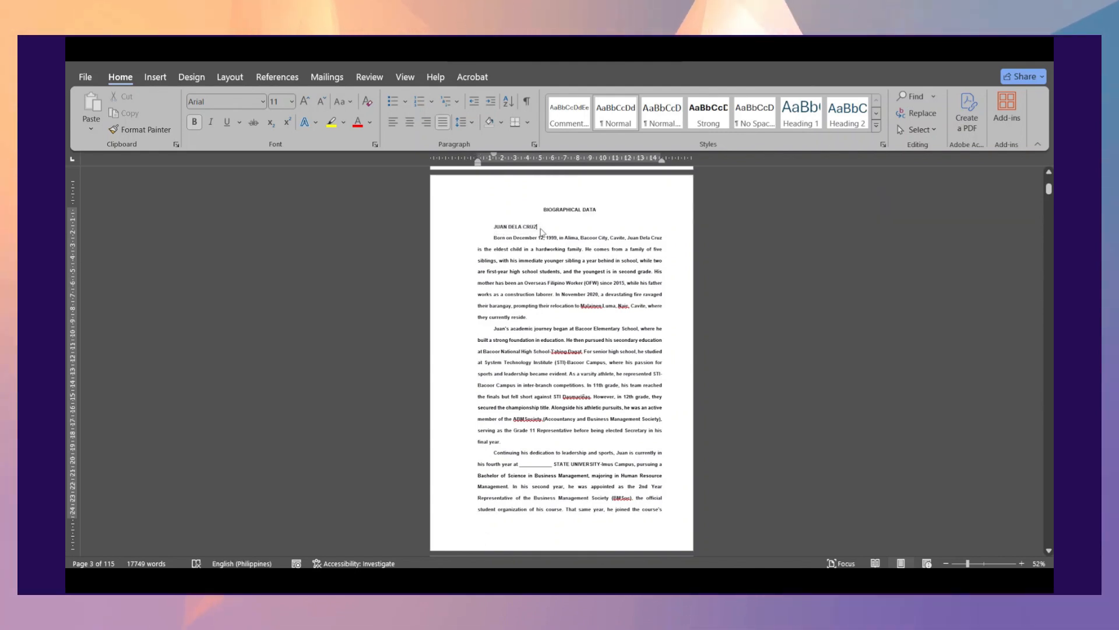
key("Delete")
type("WAS ")
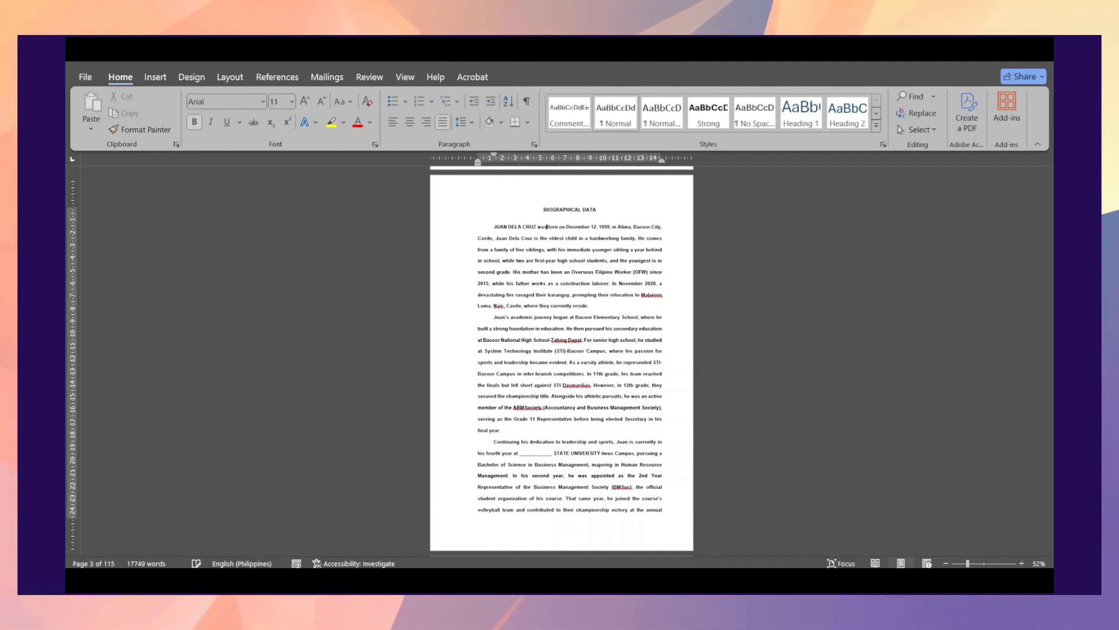
type("was")
key("Delete")
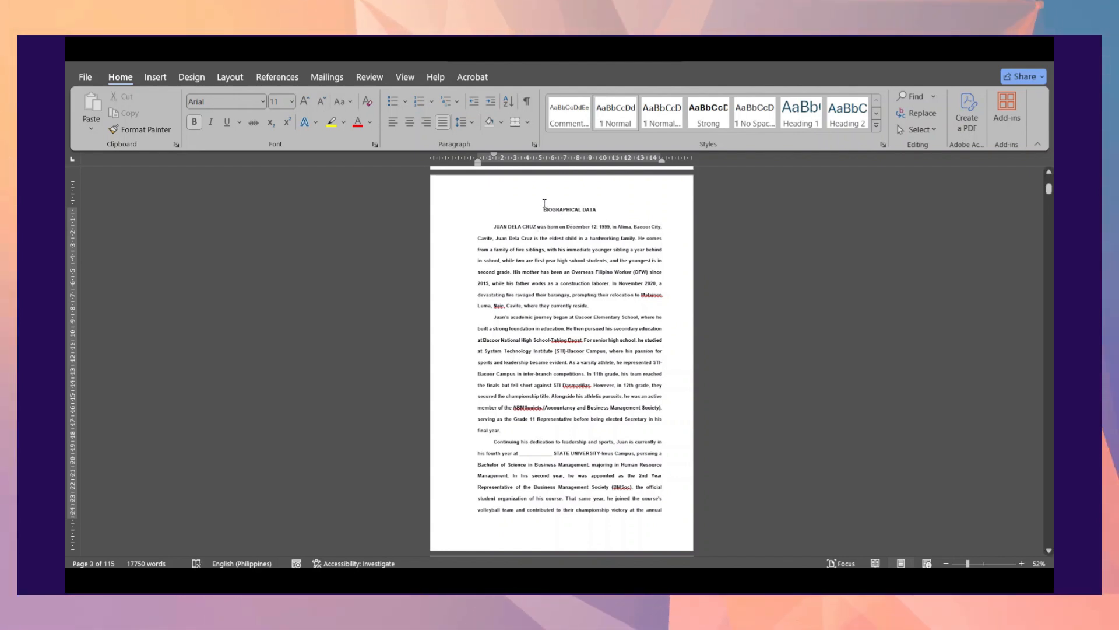
Step: Center and single-space the Biographical Data title lines, adding two blank lines beneath
scroll(539, 209, "up", 8)
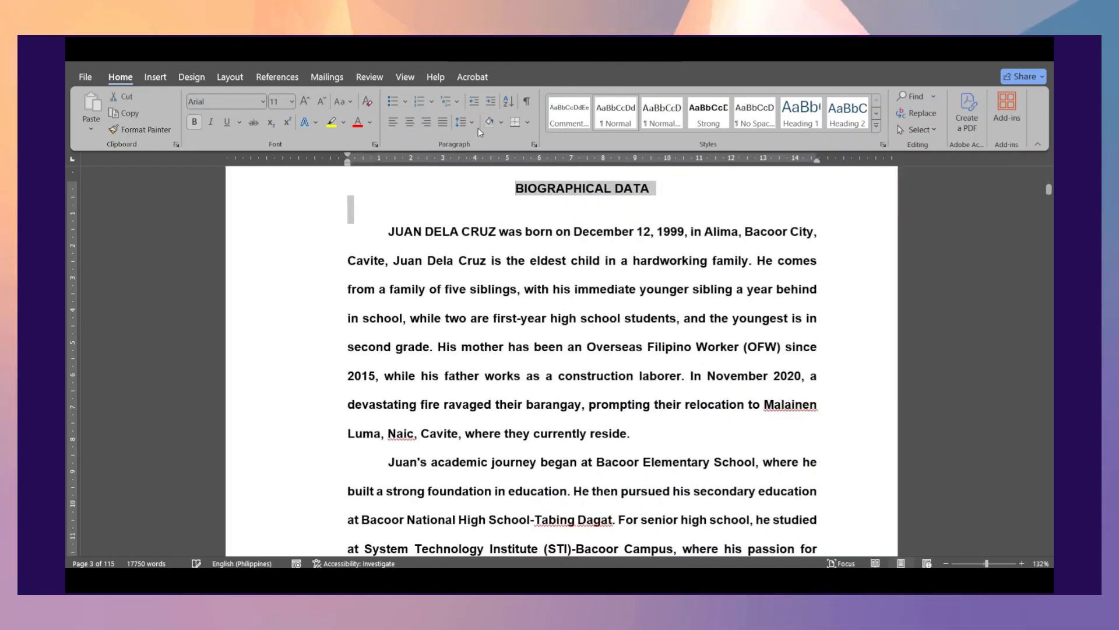
left_click(526, 107)
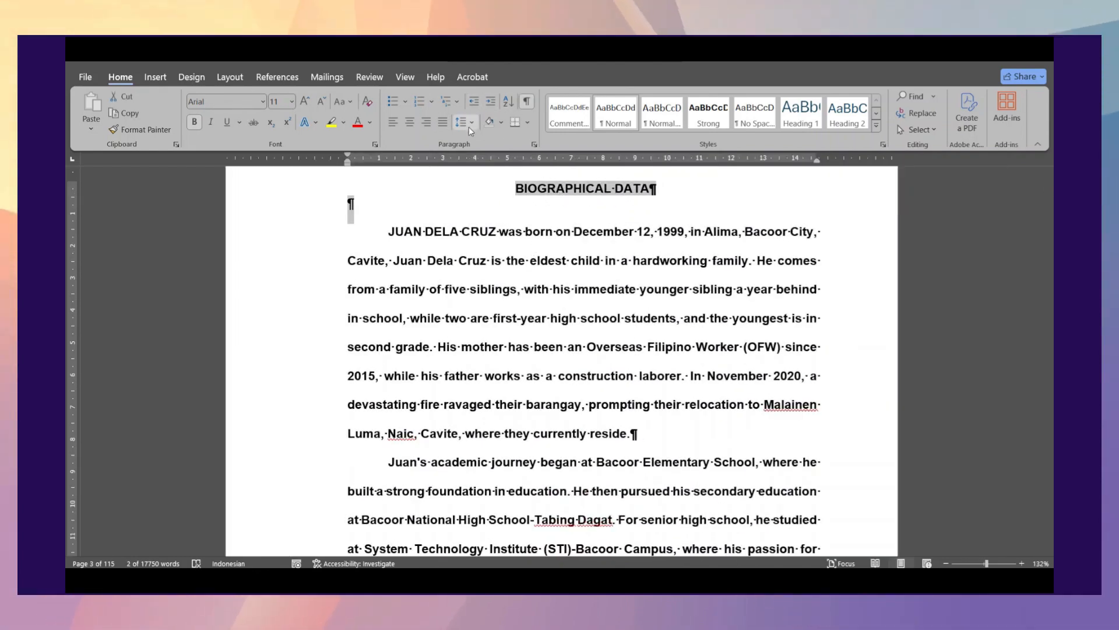
key("ctrl+e")
left_click_drag(388, 232, 623, 229)
key("ctrl+1")
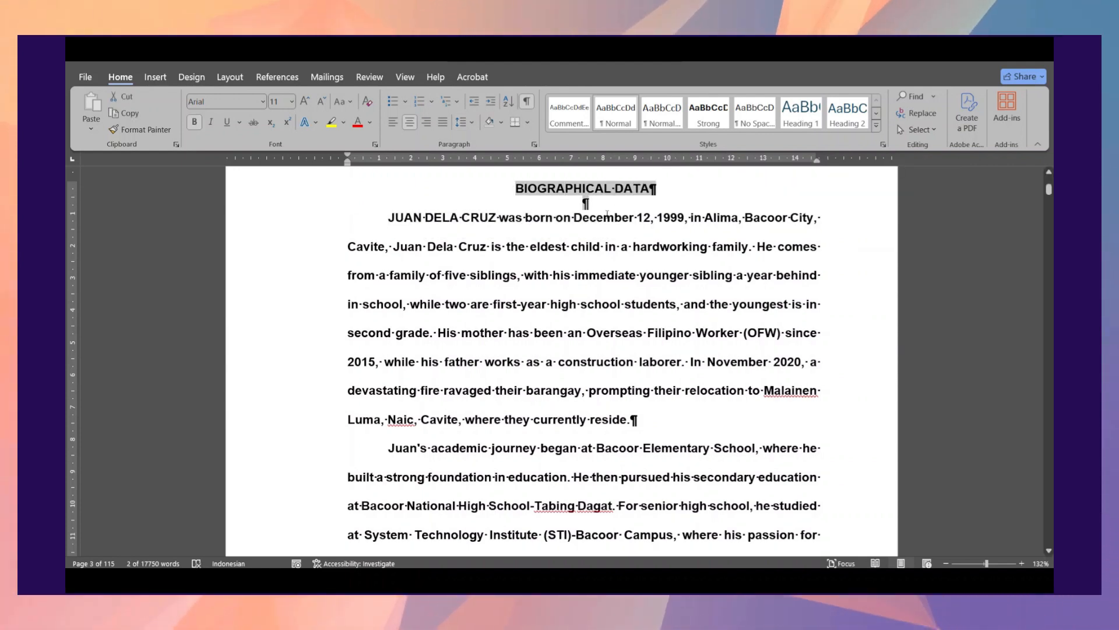
left_click(599, 207)
key("Return")
key("Return")
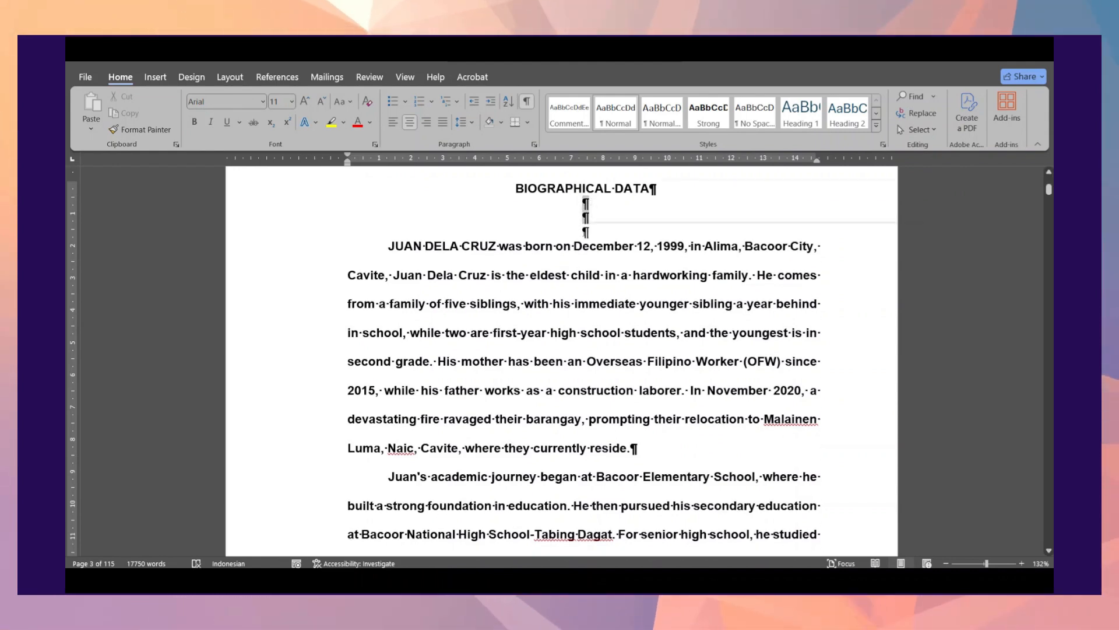
left_click(469, 122)
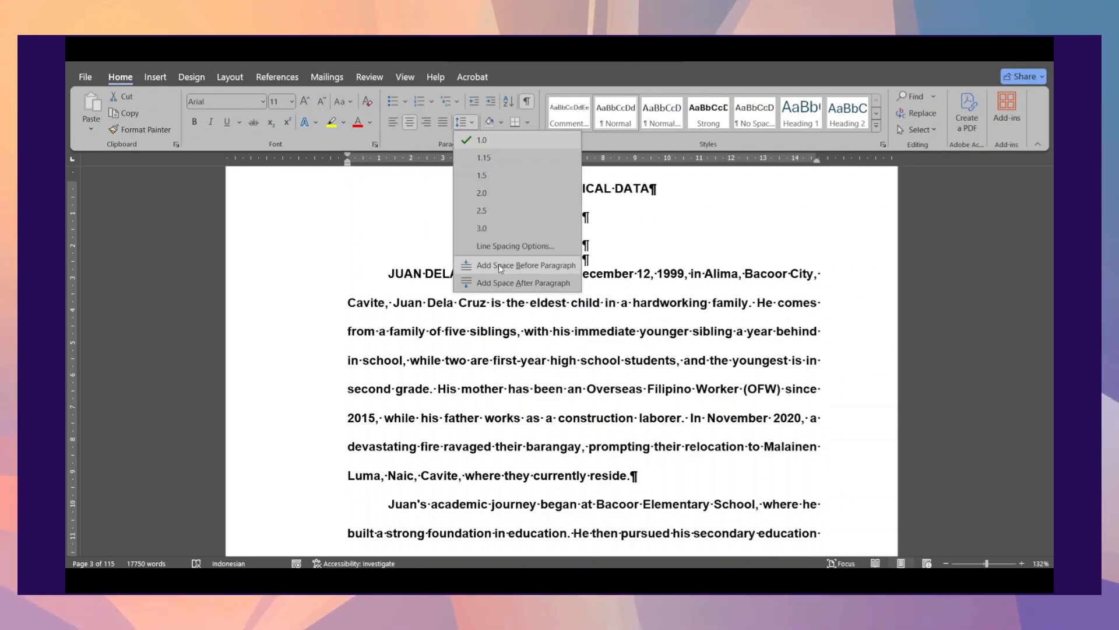
left_click(674, 218)
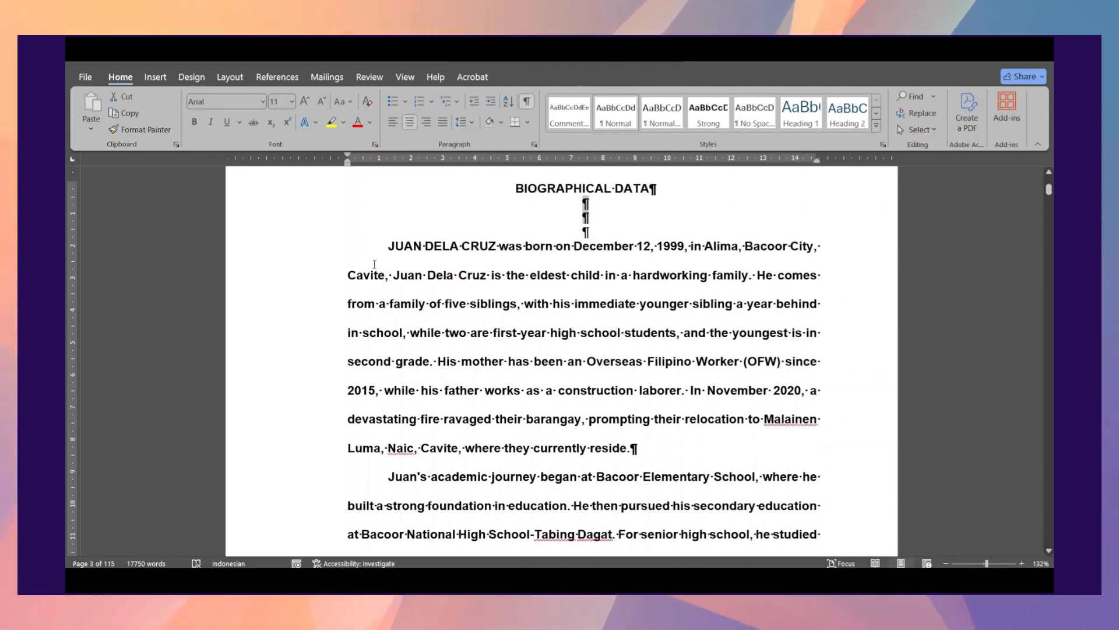
Step: Change the opening name to Capitalize Each Word and select the rest of the biography
left_click_drag(393, 248, 496, 247)
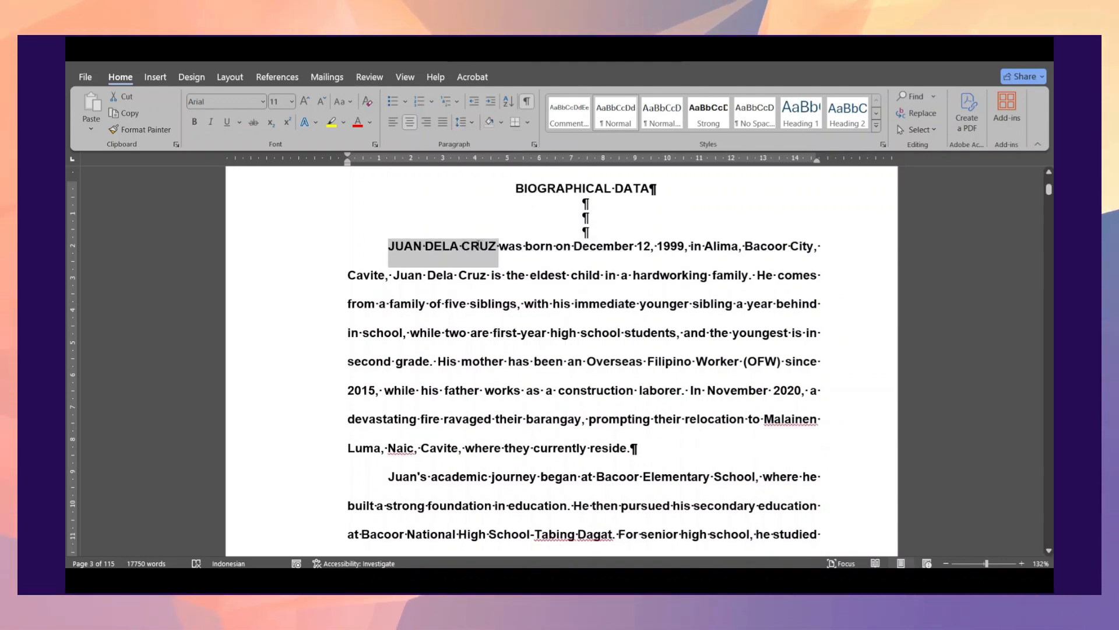
left_click(348, 102)
left_click(391, 177)
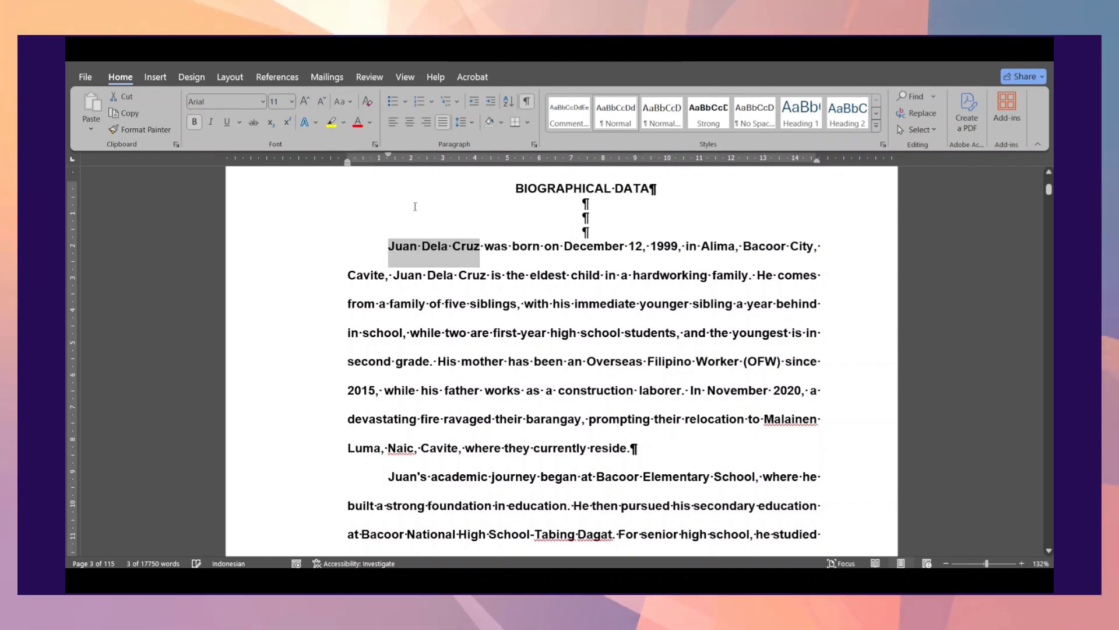
left_click_drag(486, 247, 771, 483)
Step: Remove bold from the biography text and return to the BIOGRAPHICAL DATA heading
key("ctrl+b")
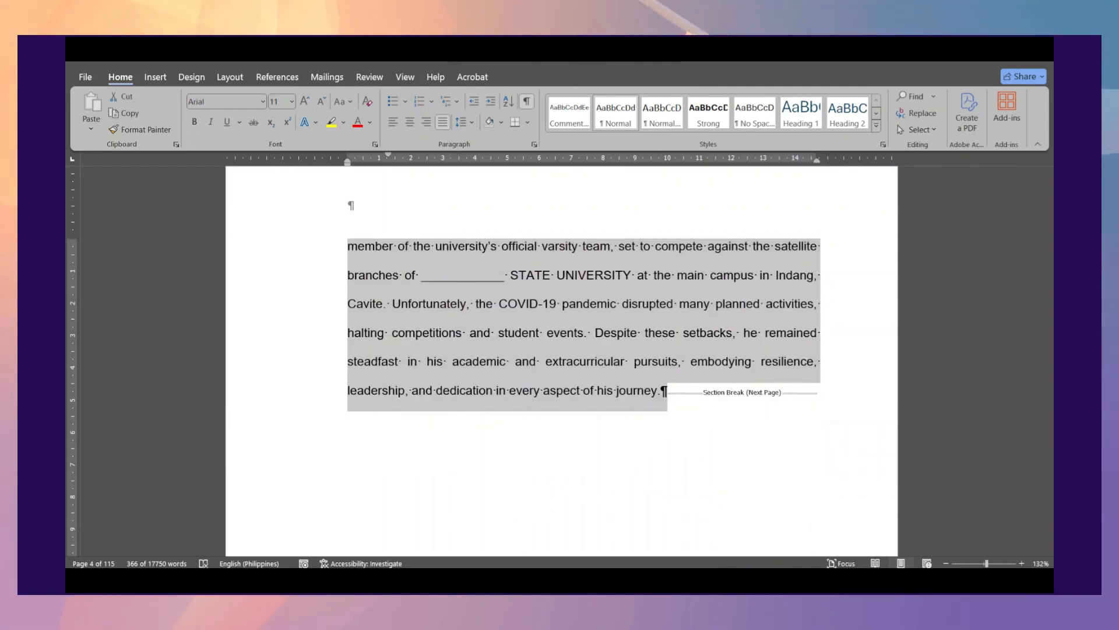
scroll(840, 343, "up", 5)
scroll(840, 342, "up", 9)
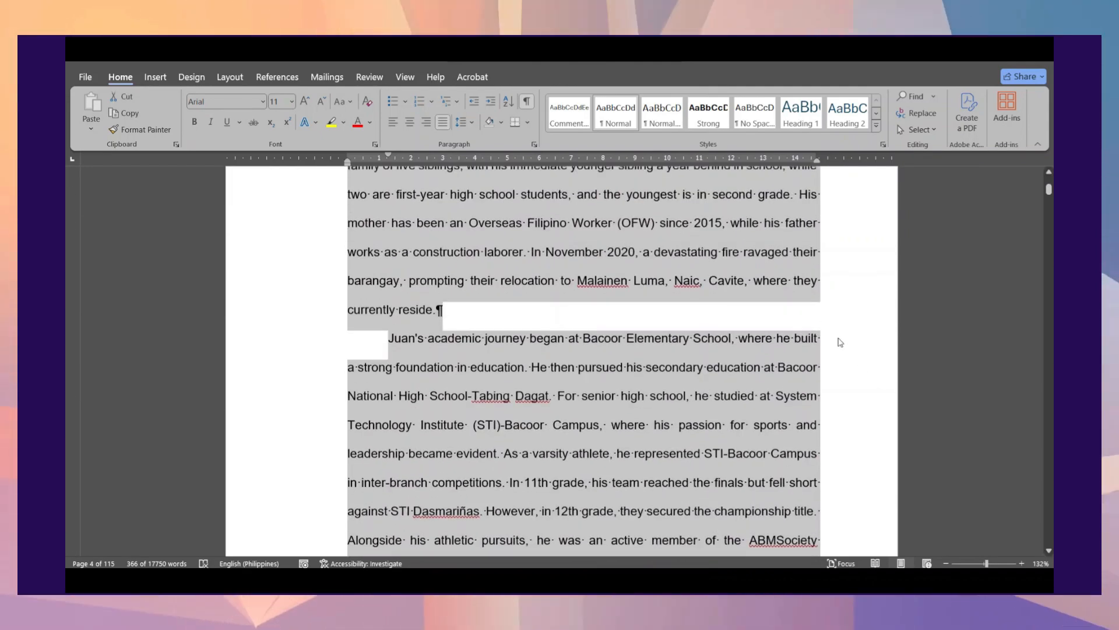
scroll(840, 343, "down", 1)
left_click(839, 338)
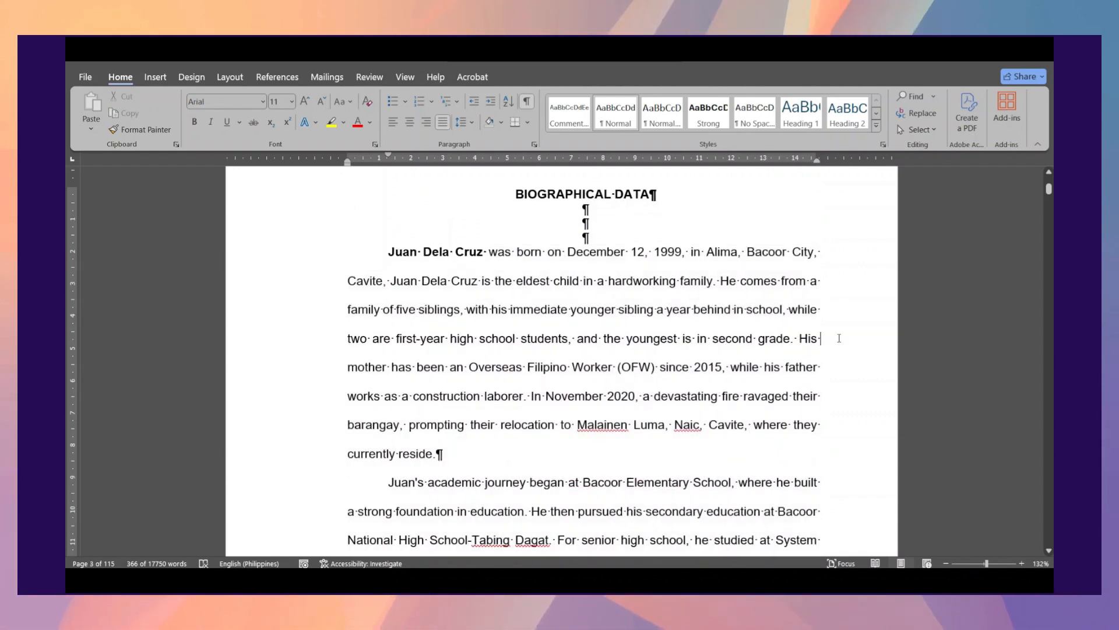
scroll(840, 338, "down", 1)
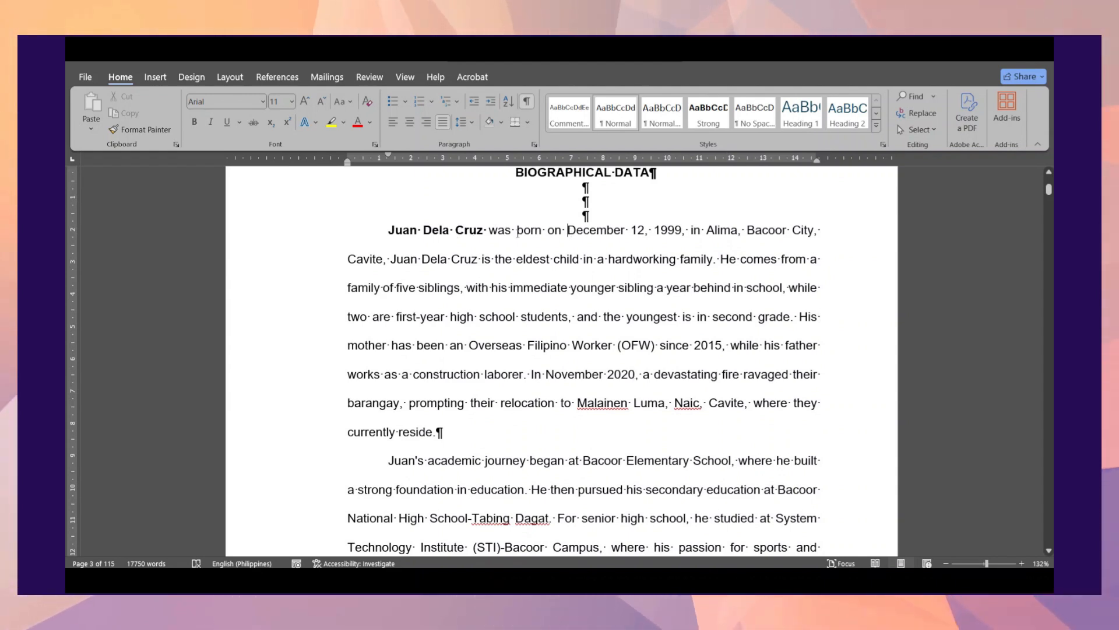
Step: Move the birth date after Cavite so the sentence ends 'Cavite on 12 December 1999.'
left_click_drag(548, 230, 682, 232)
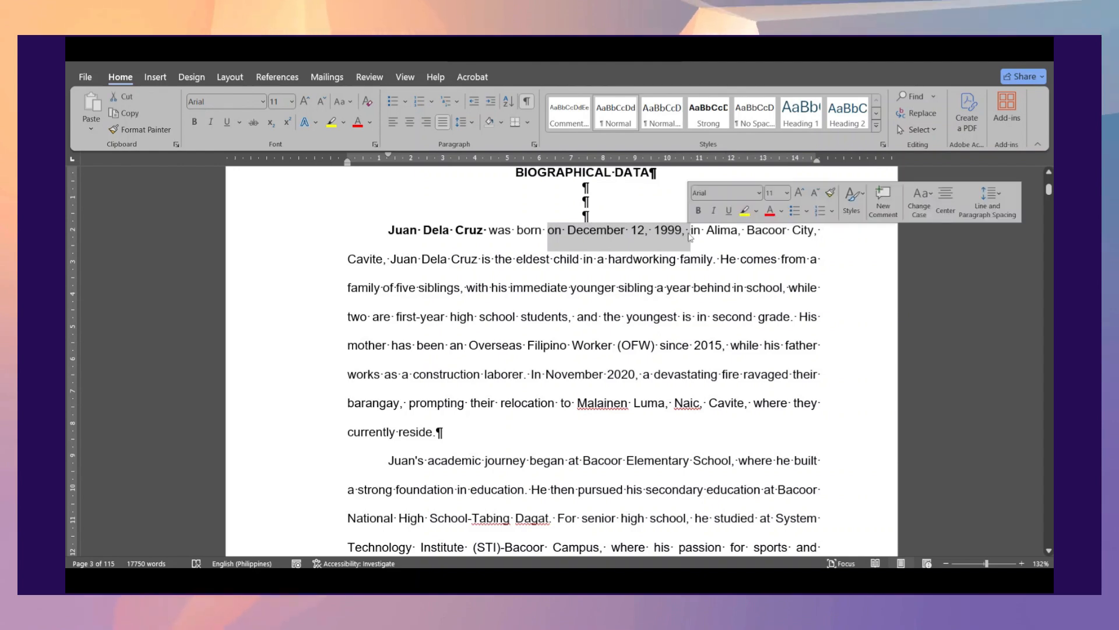
key("BackSpace")
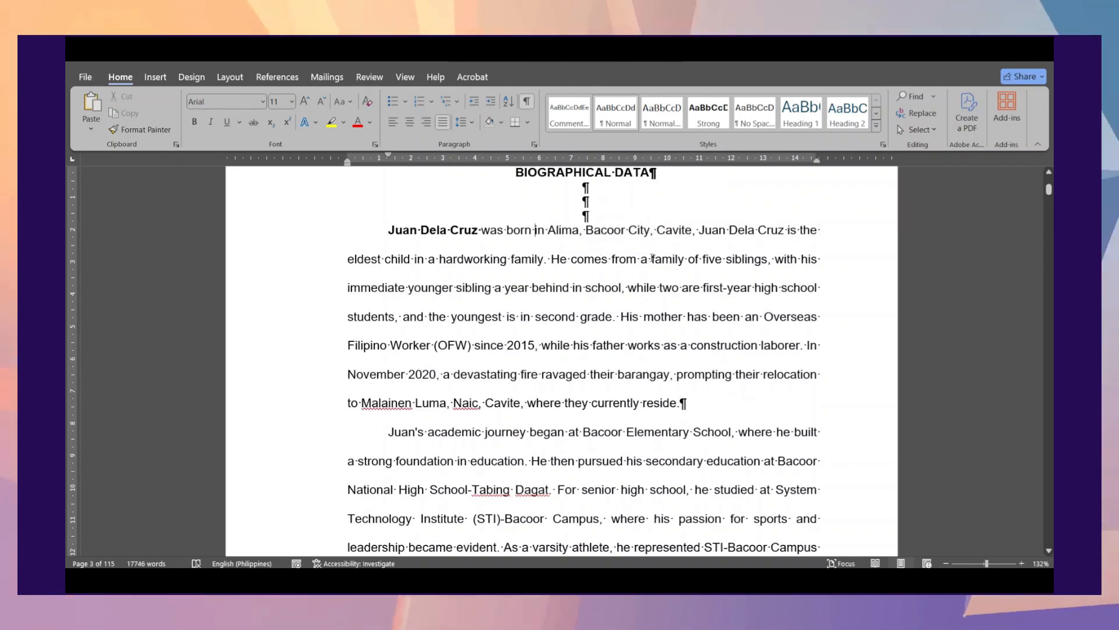
left_click(693, 232)
type("on")
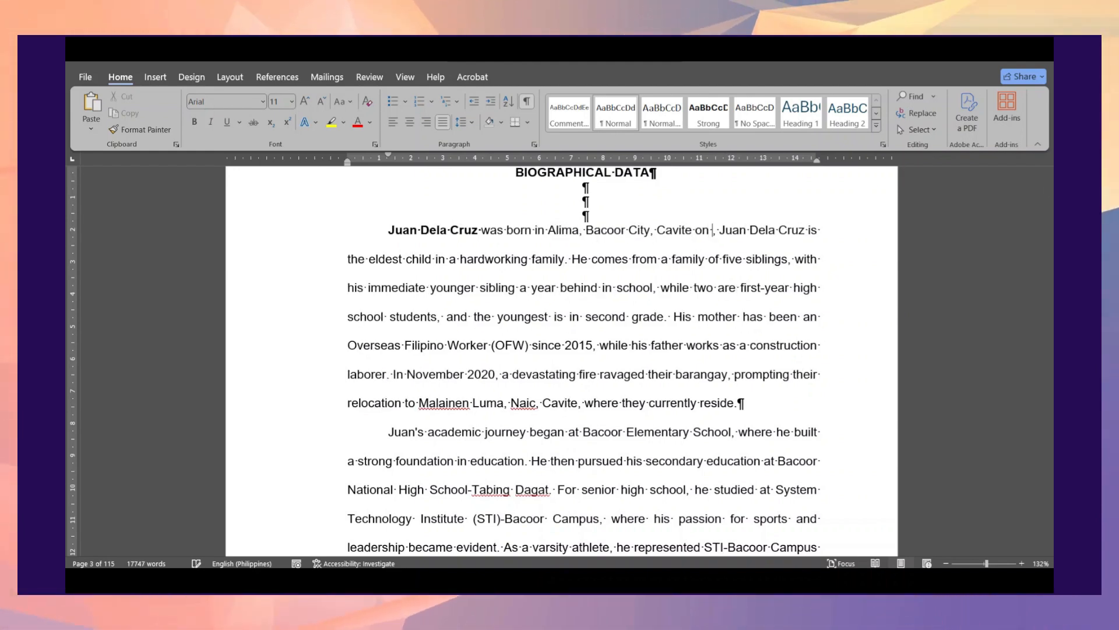
type("on December 12, 1999,")
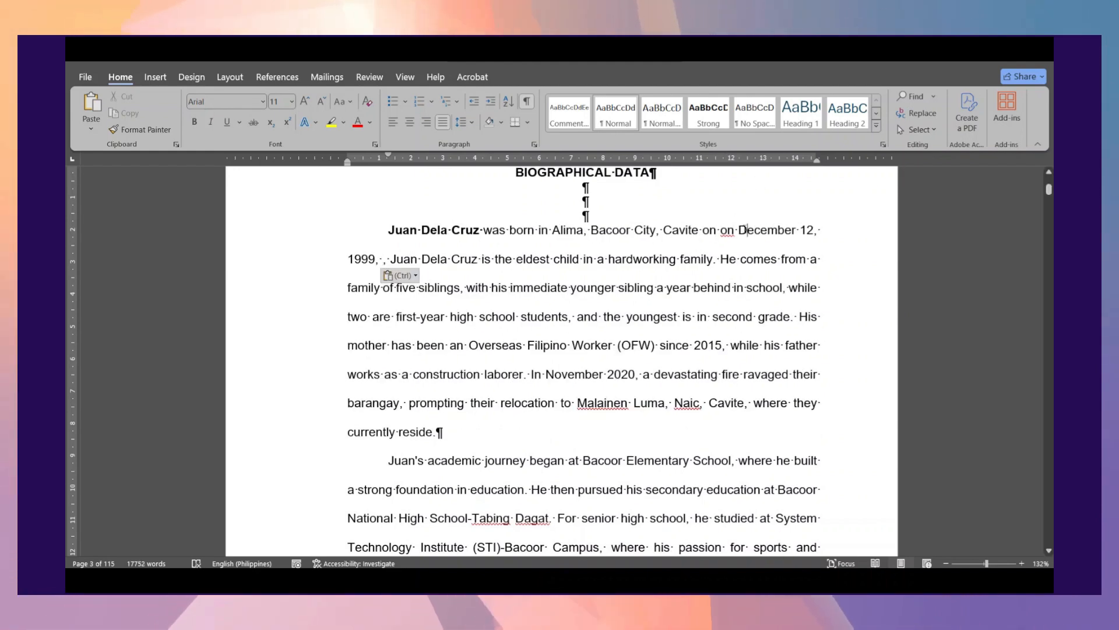
key("BackSpace")
key("BackSpace")
key("BackSpace")
key("BackSpace")
type("12")
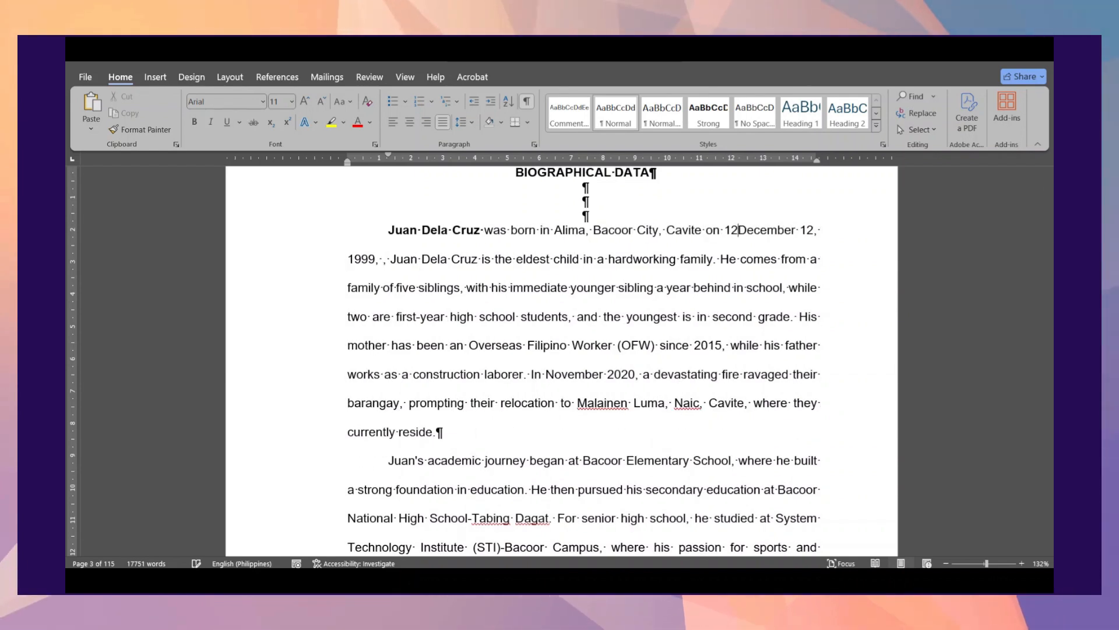
key("ctrl+shift+8")
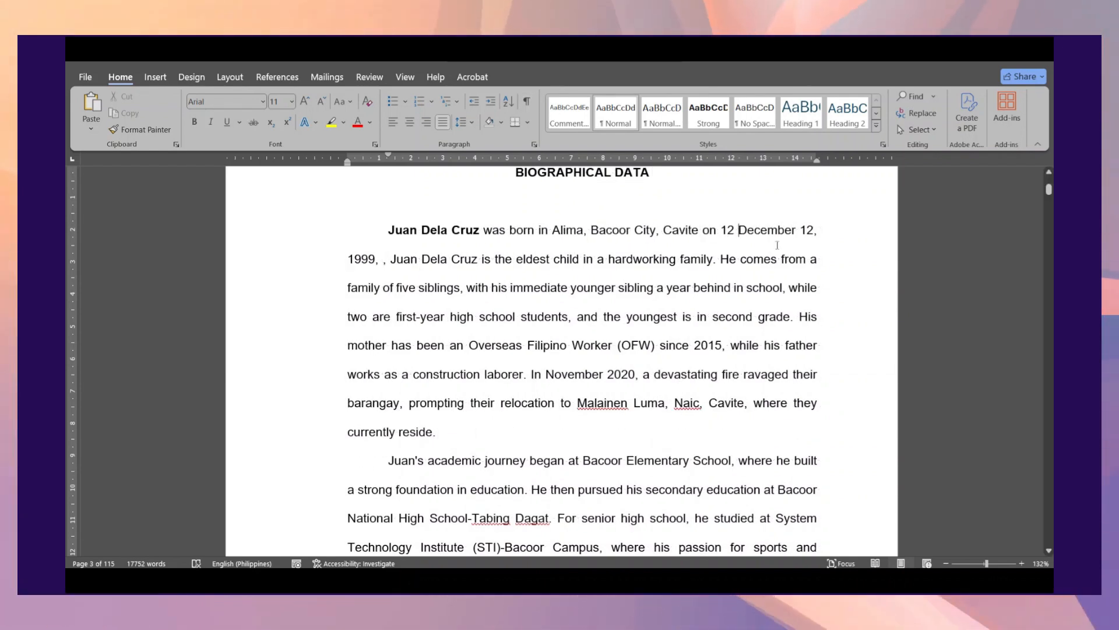
key("Delete")
key("Delete")
key("Delete")
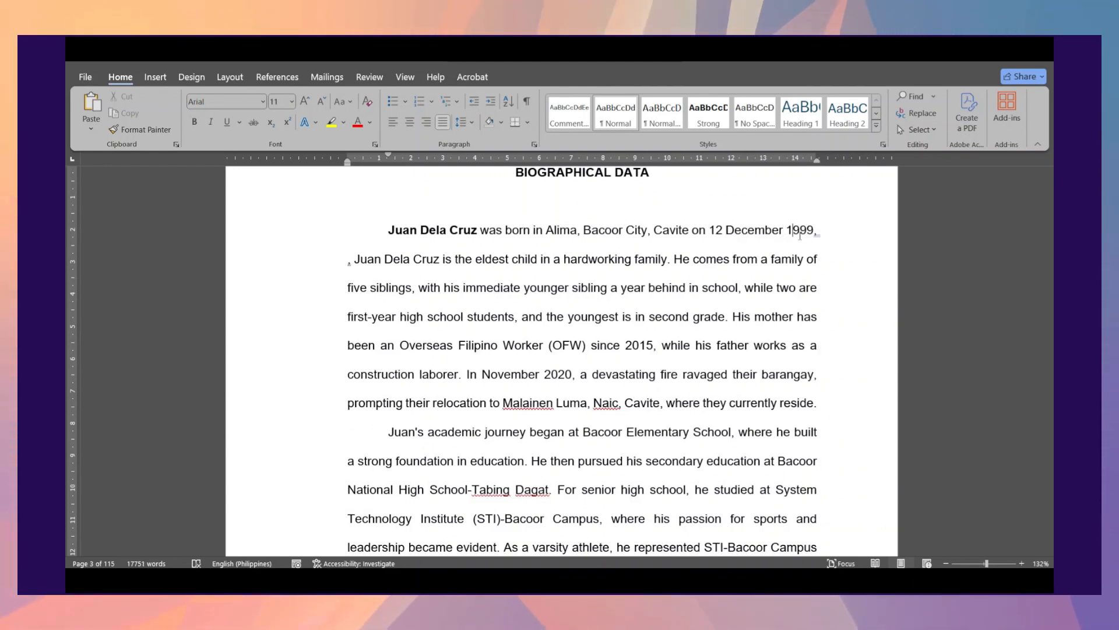
key("Delete")
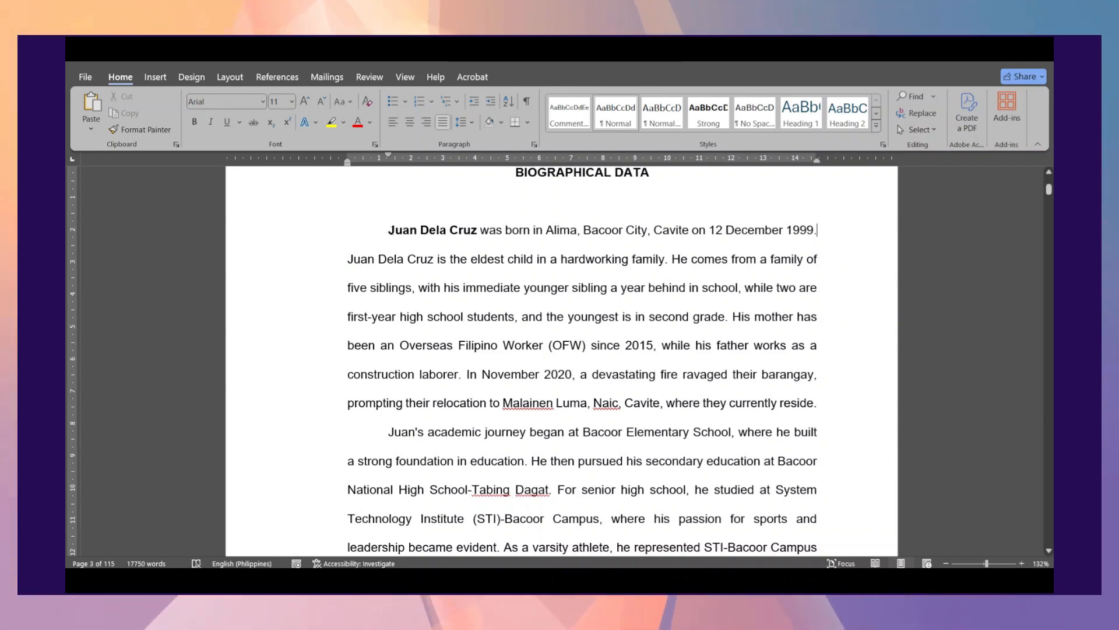
left_click_drag(388, 230, 844, 380)
Step: Review each biography paragraph down to the closing one ending 'every aspect of his journey.'
scroll(845, 379, "down", 3)
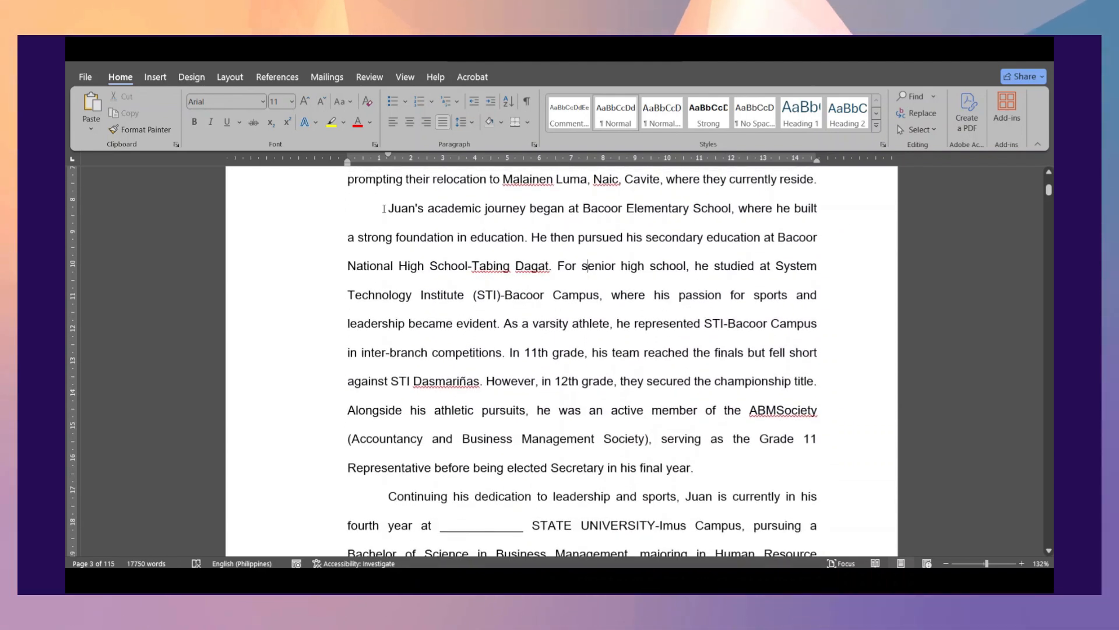
left_click_drag(532, 207, 701, 478)
scroll(702, 479, "down", 4)
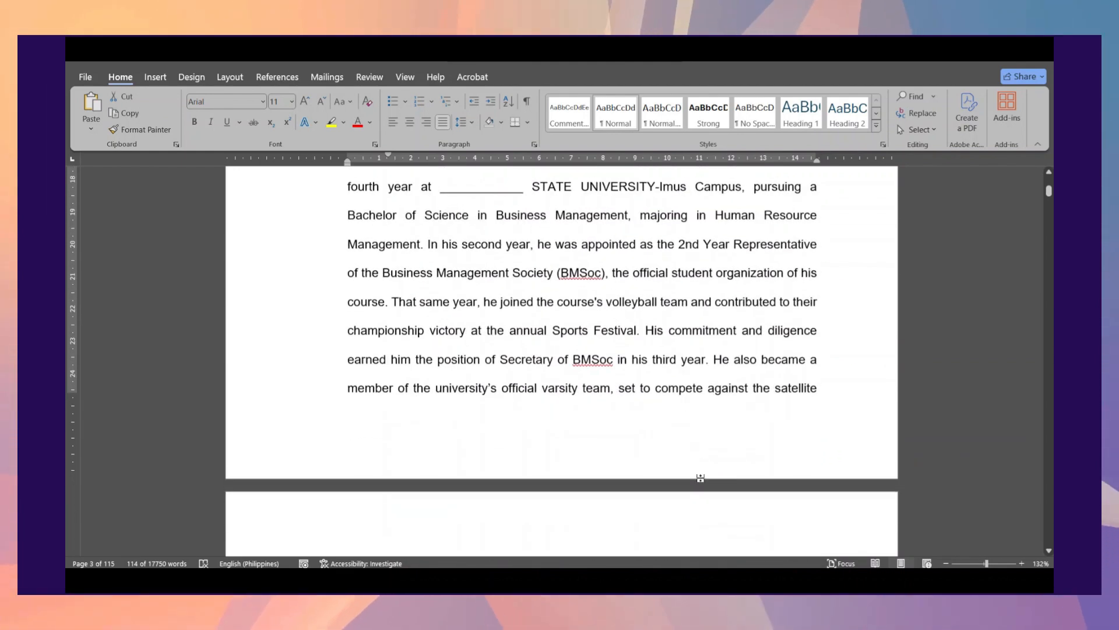
scroll(701, 478, "up", 1)
left_click_drag(390, 219, 813, 491)
scroll(813, 491, "down", 4)
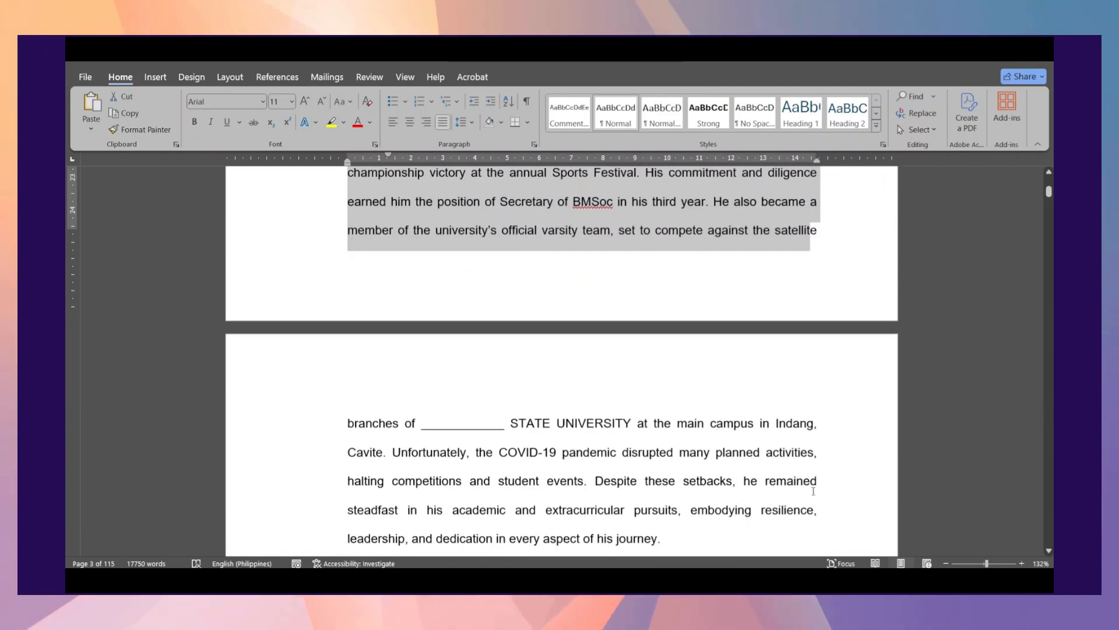
scroll(672, 484, "up", 3)
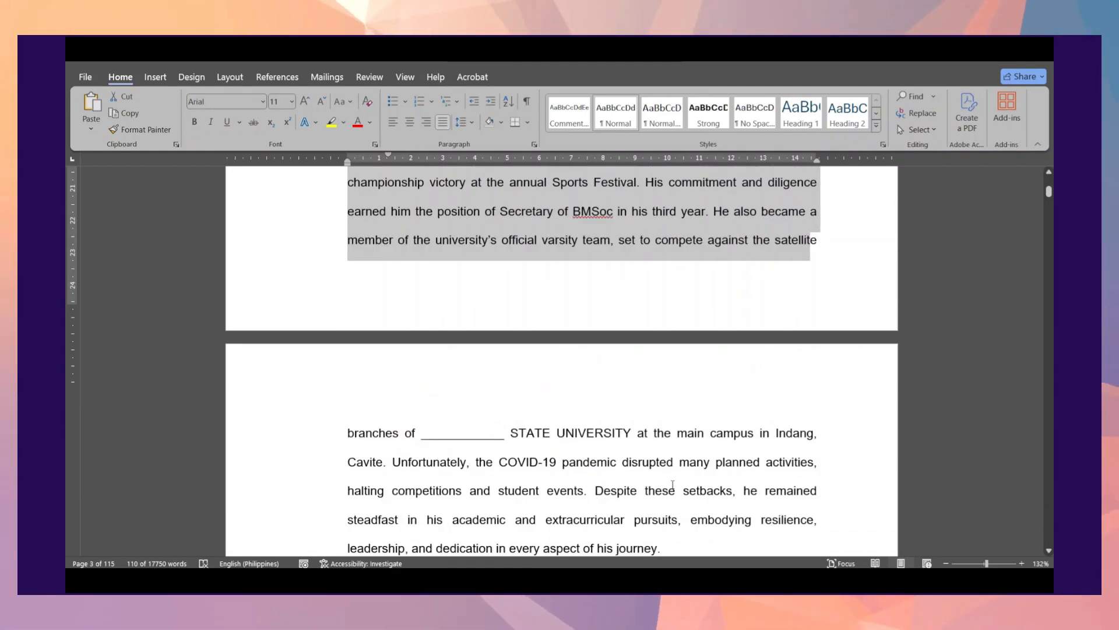
scroll(673, 485, "down", 5)
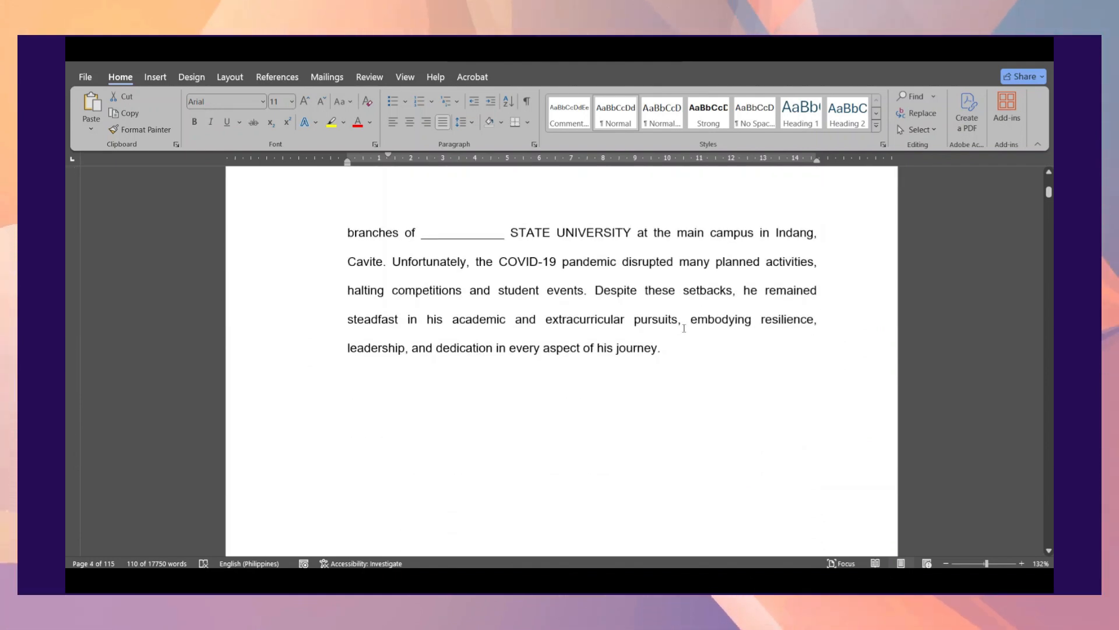
left_click_drag(670, 357, 367, 207)
left_click(530, 349)
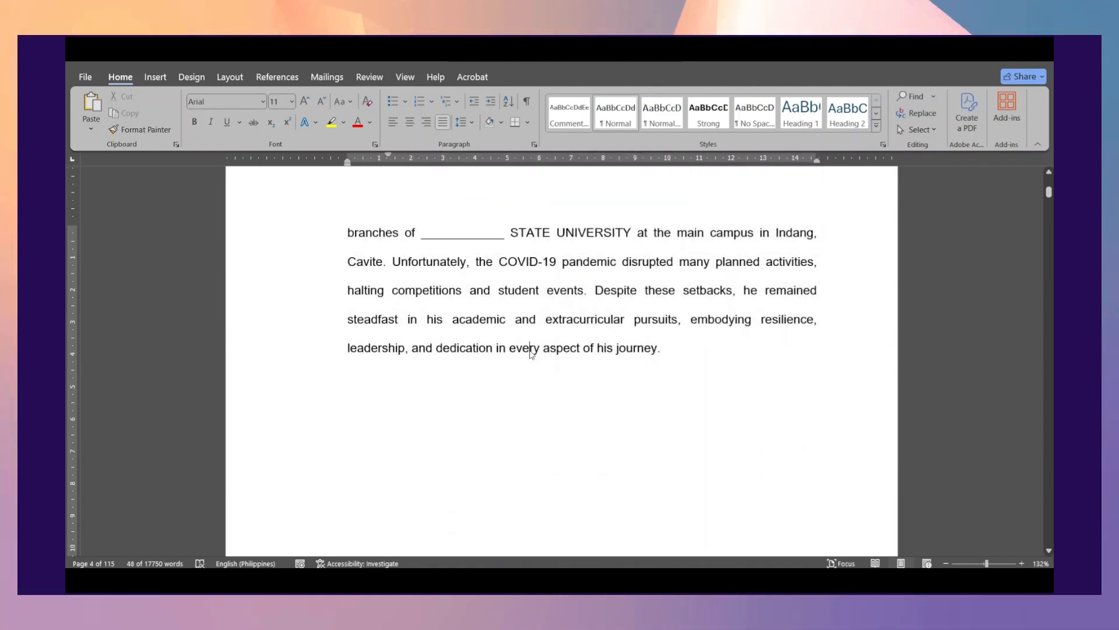
Step: Add a new paragraph after the biography reading 'He obtained his degree on April 2024'
left_click(684, 354)
key("Return")
key("Caps_Lock")
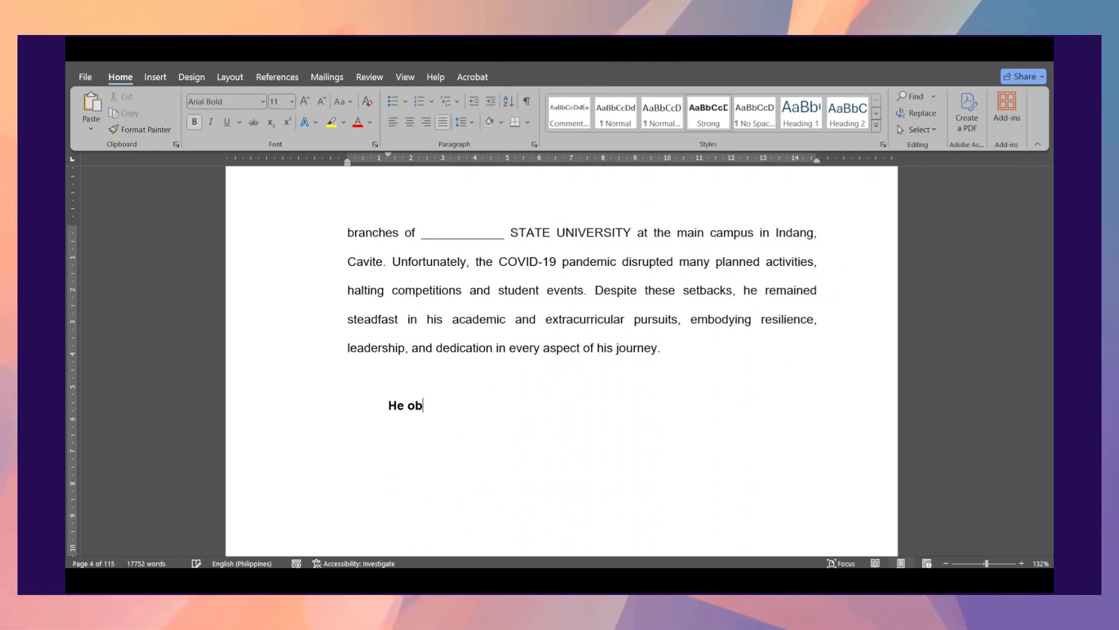
type("He obtained his")
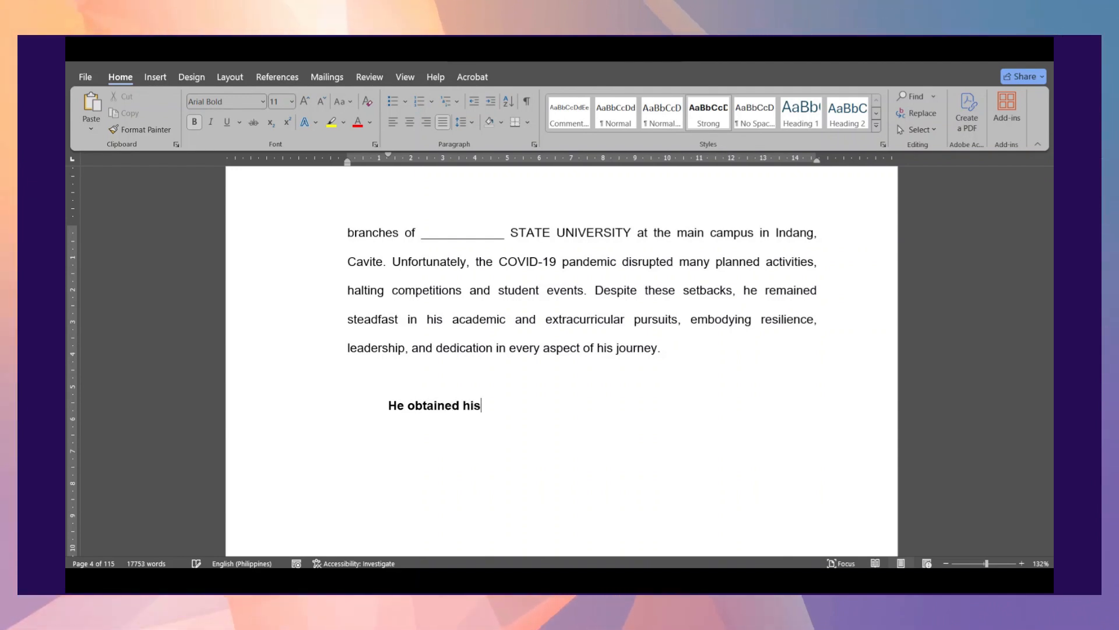
type(" degree o")
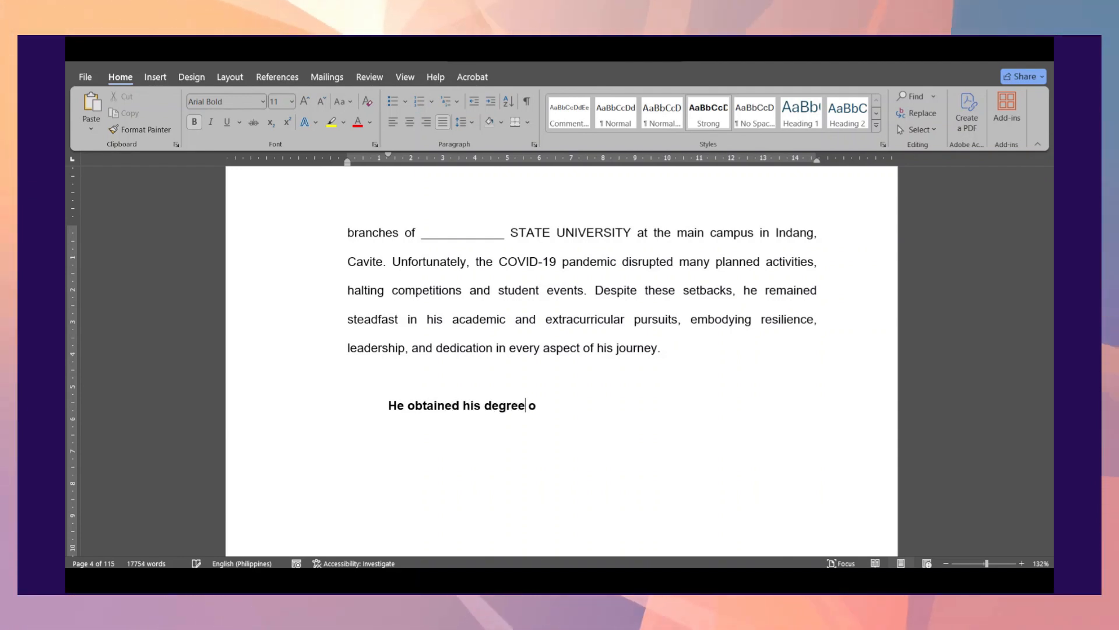
type("n A")
key("Caps_Lock")
type("pril")
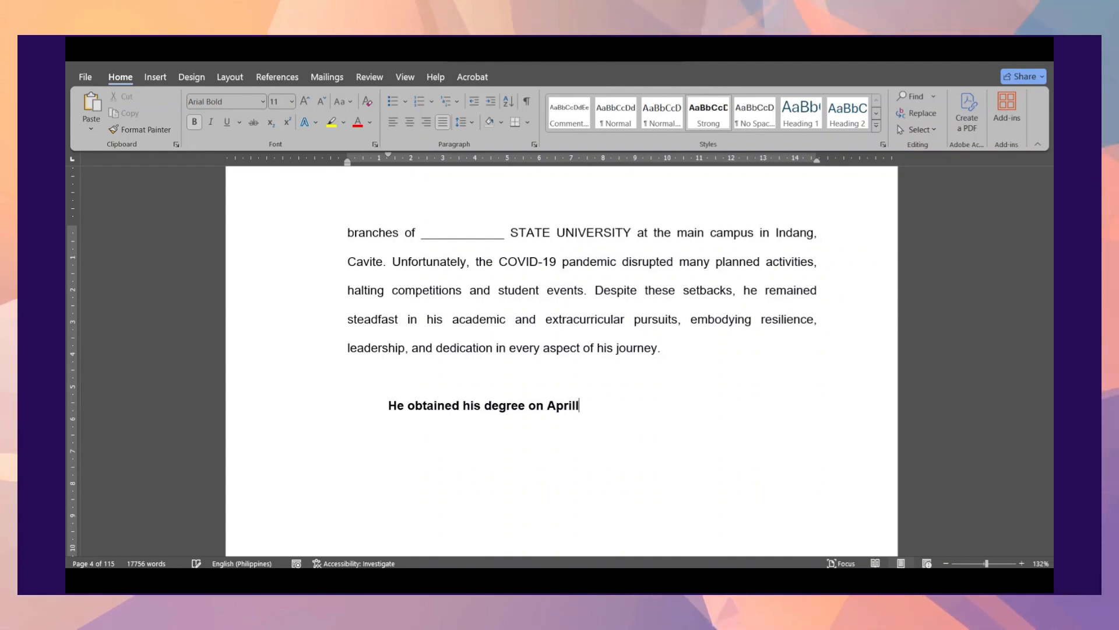
type(" 2024")
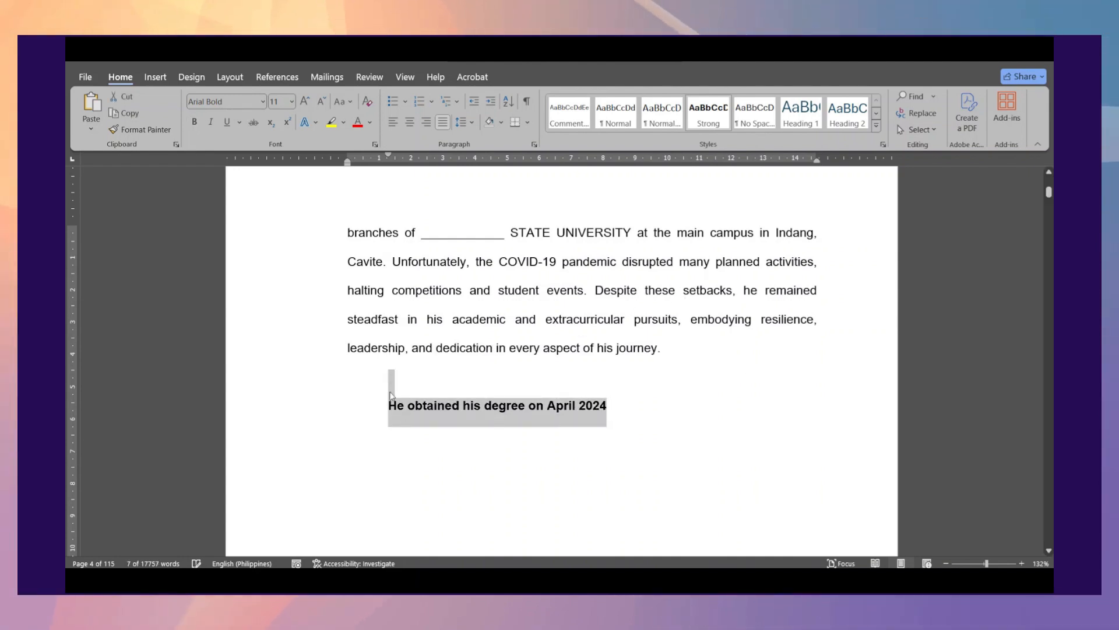
Step: Set the degree sentence in plain Arial and end it with a period
left_click(408, 375)
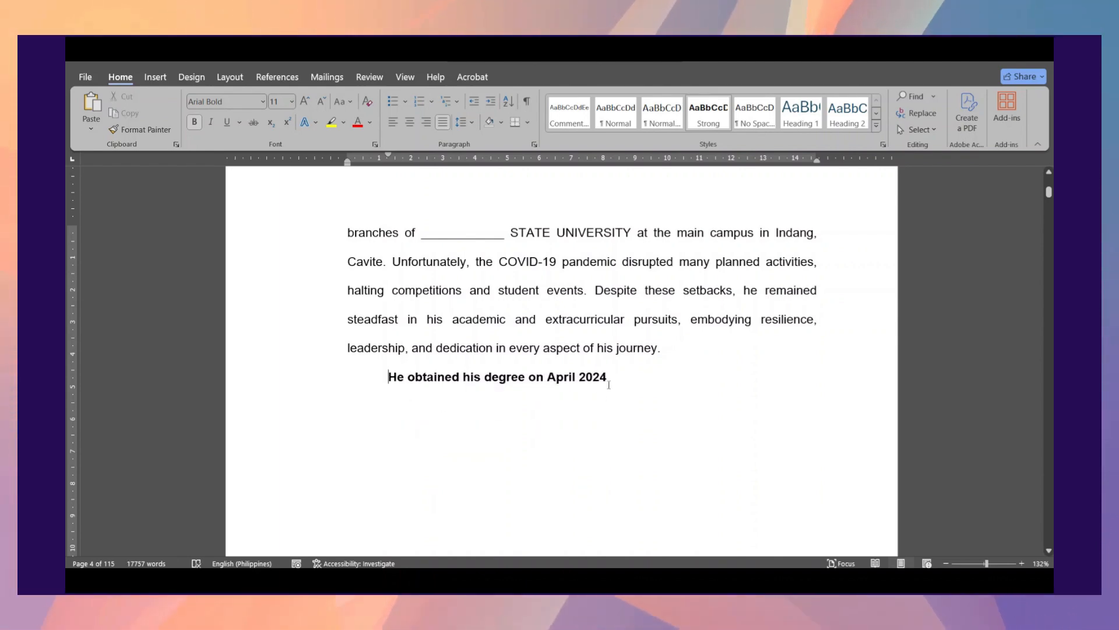
left_click_drag(480, 387, 388, 386)
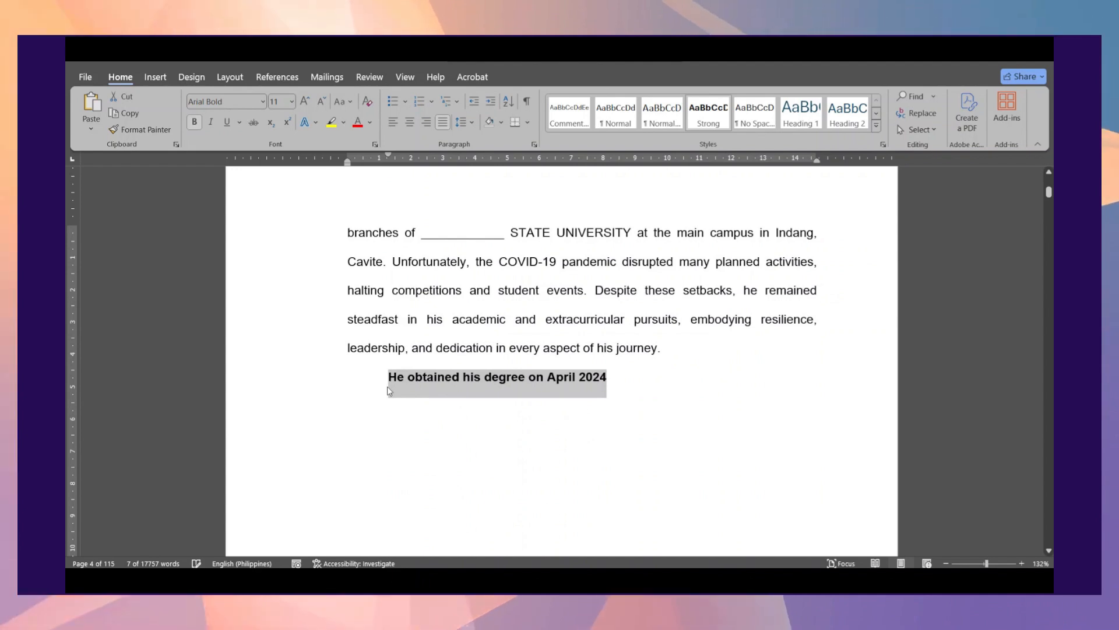
left_click(435, 398)
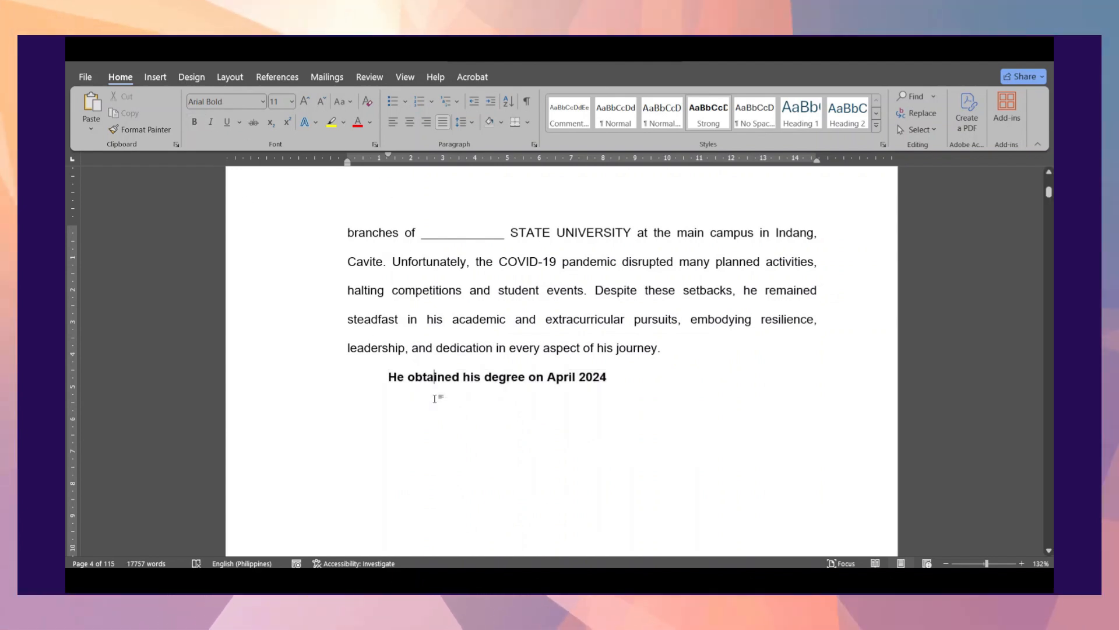
left_click_drag(387, 377, 630, 375)
left_click(247, 103)
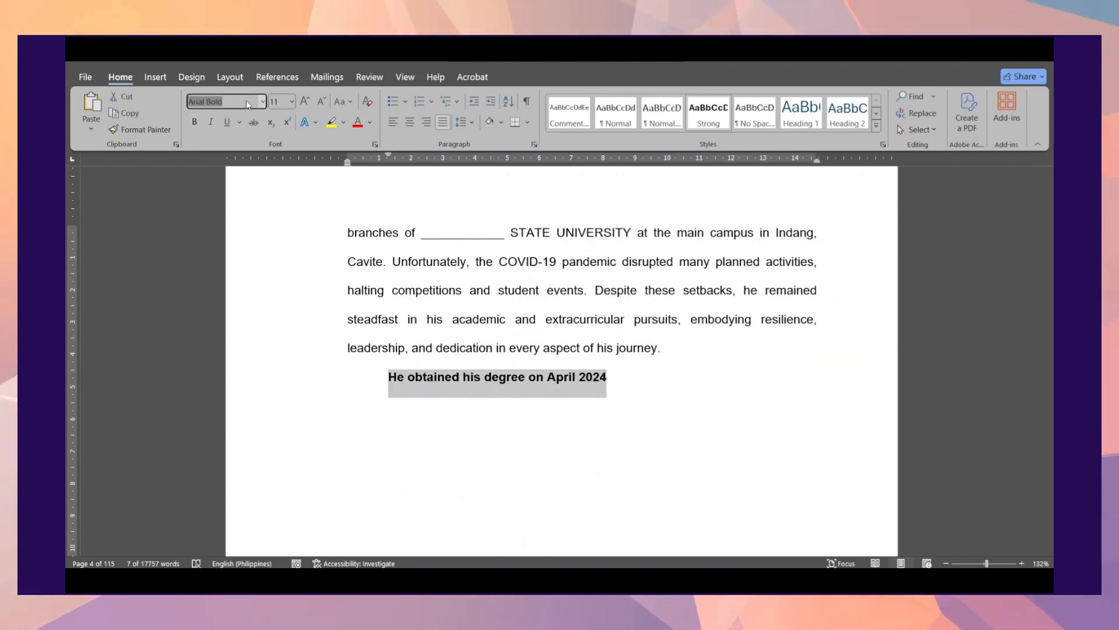
type("Arial")
key("Return")
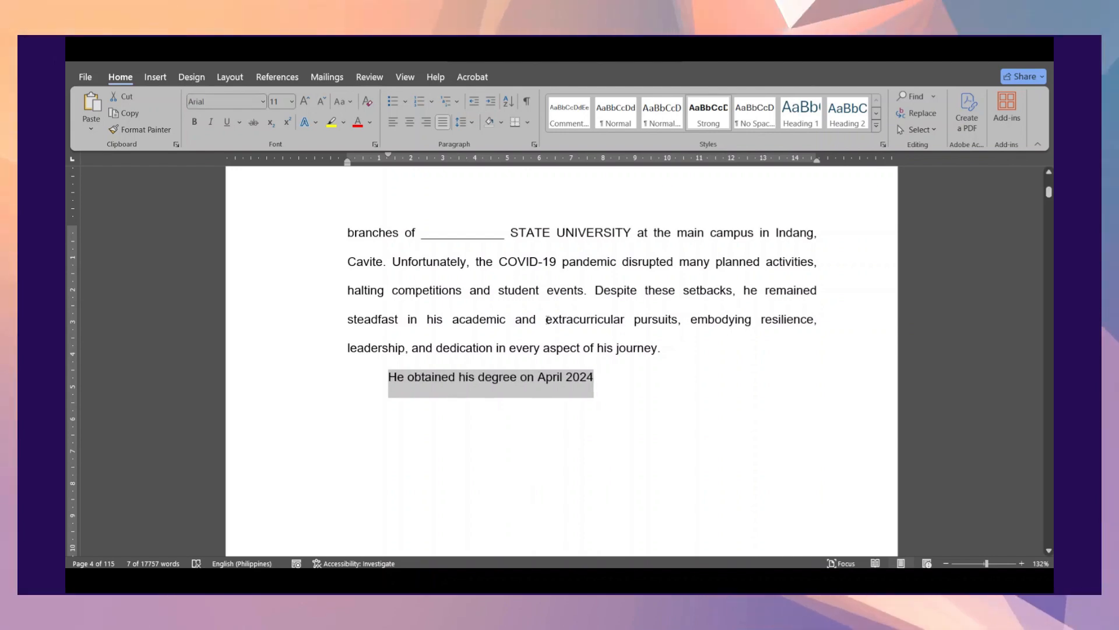
left_click(640, 439)
type(".")
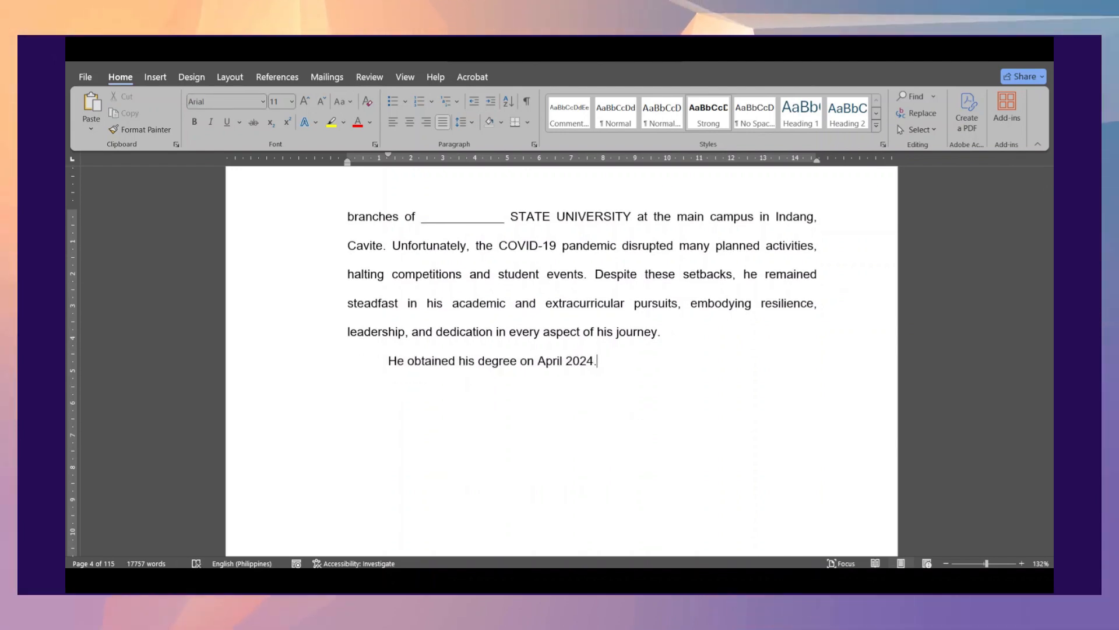
Step: Change the birth date from 'December 12,' to '12 December 2006'
scroll(561, 362, "down", 15)
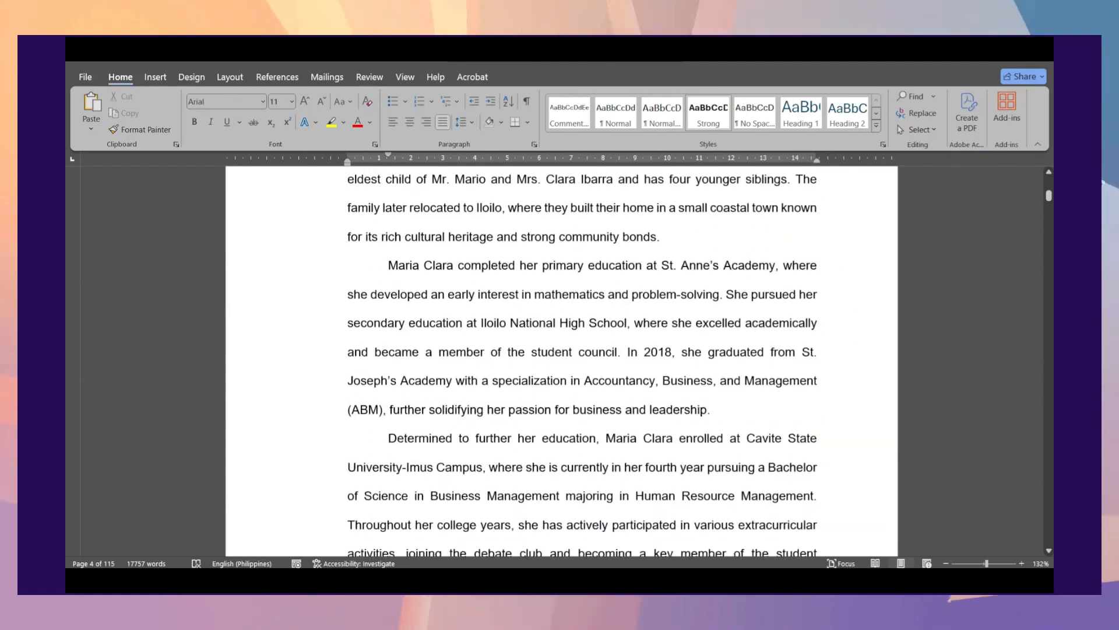
scroll(813, 490, "up", 9)
scroll(812, 490, "down", 5)
scroll(821, 313, "up", 1)
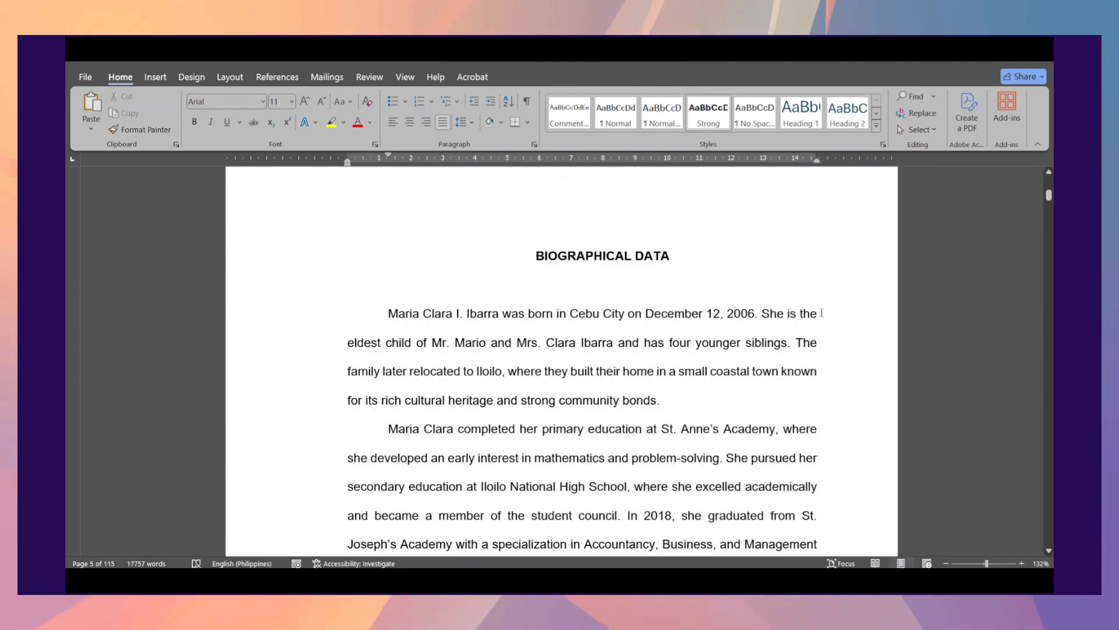
left_click(728, 315)
key("BackSpace")
key("BackSpace")
key("BackSpace")
key("BackSpace")
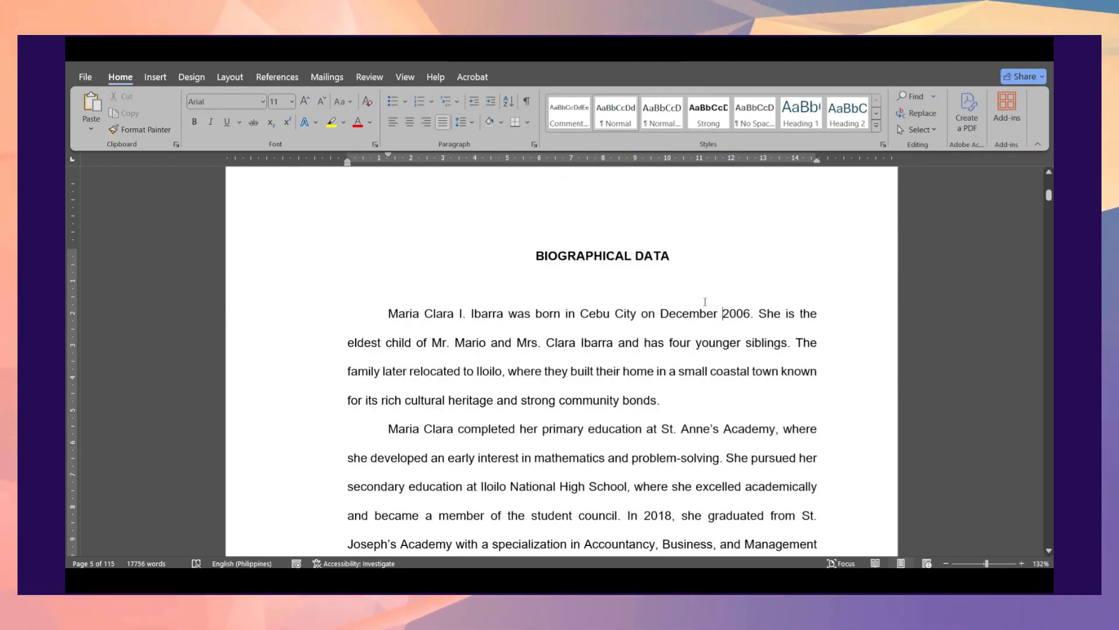
left_click(659, 315)
type("12")
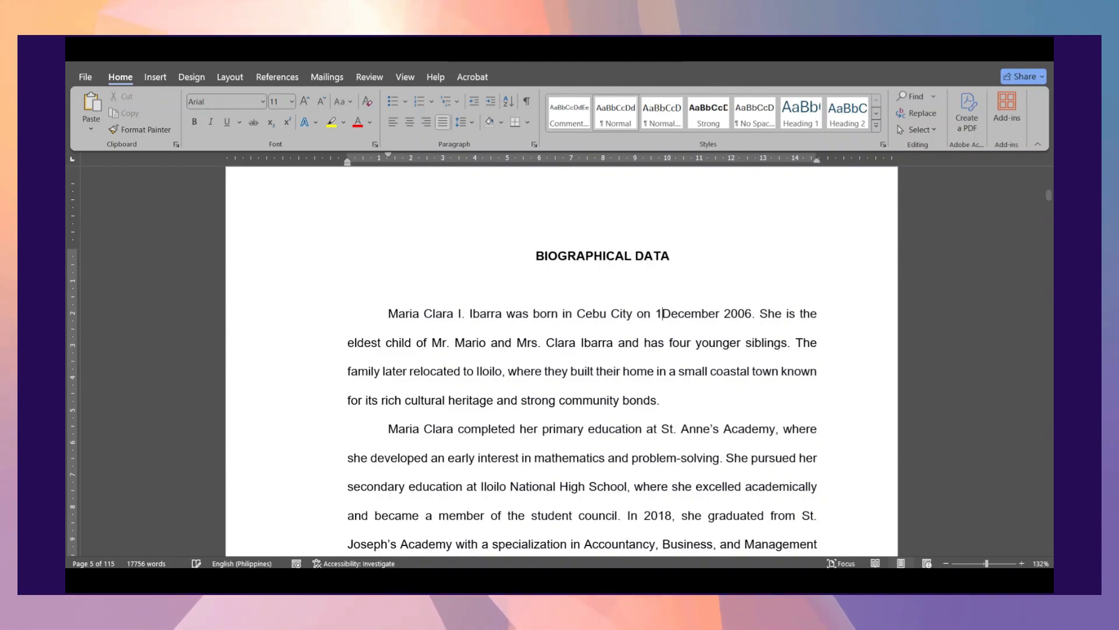
Step: Scroll down to the Acknowledgement page
scroll(654, 442, "down", 15)
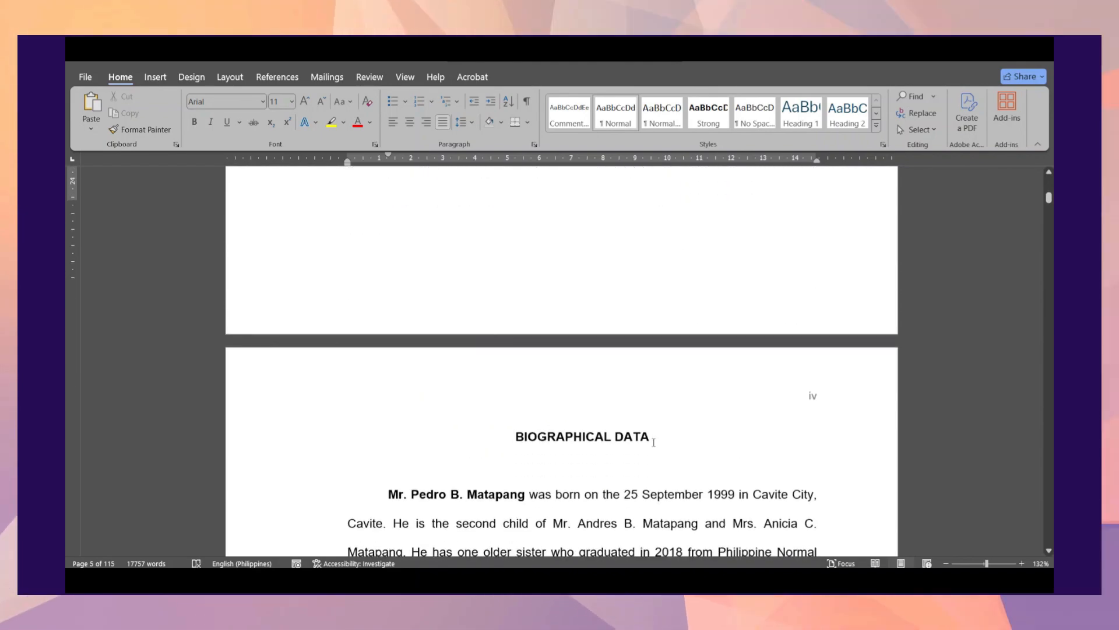
scroll(668, 326, "down", 6)
scroll(668, 325, "up", 7)
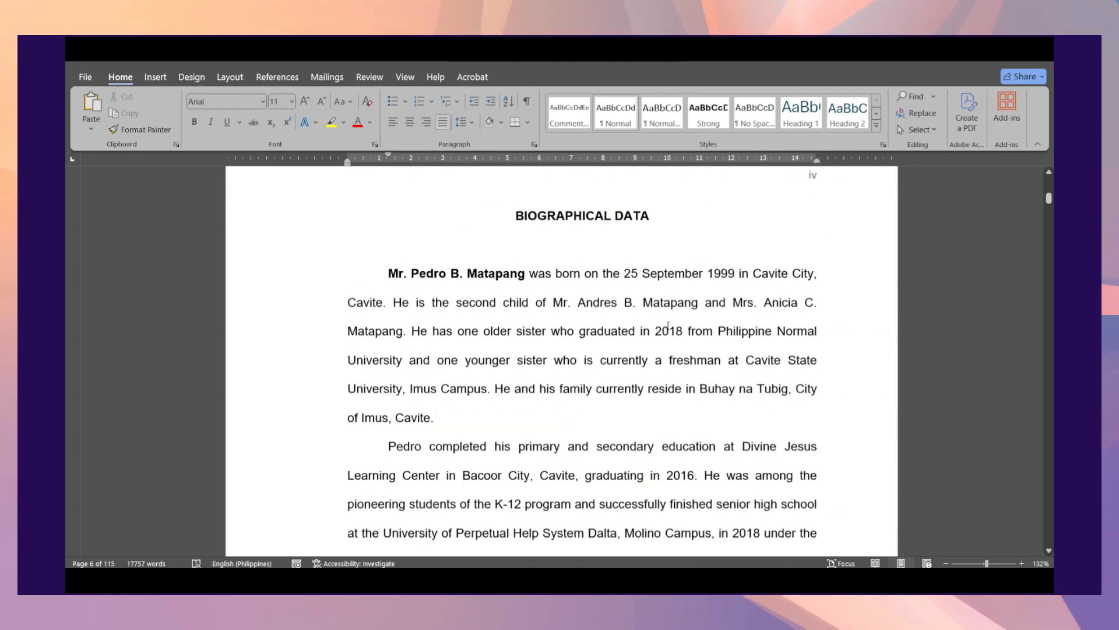
scroll(668, 325, "down", 8)
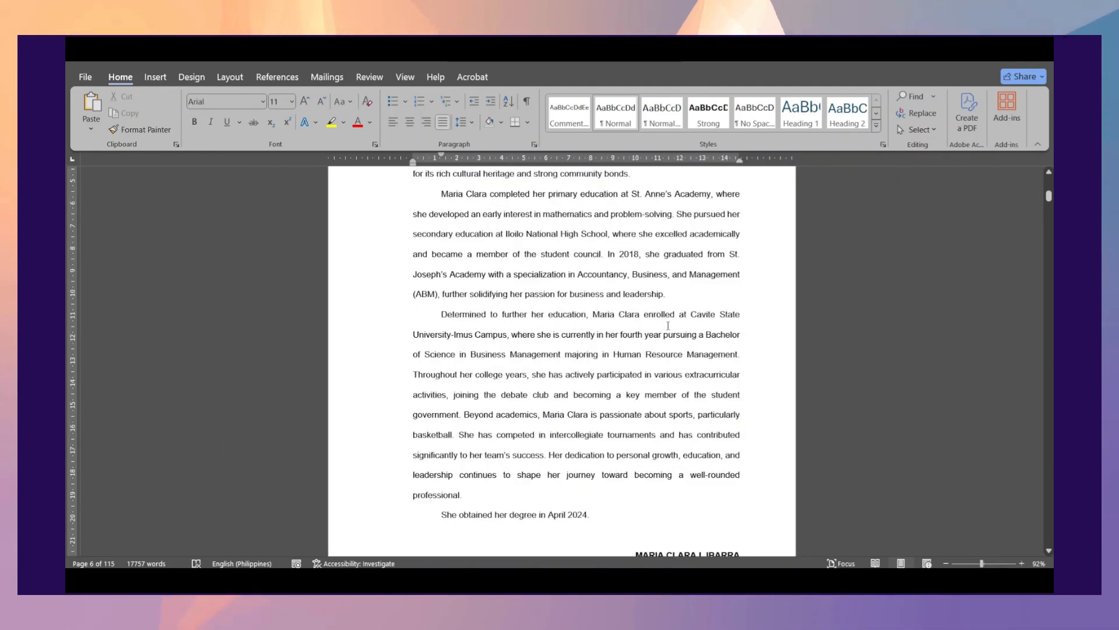
scroll(669, 325, "down", 8)
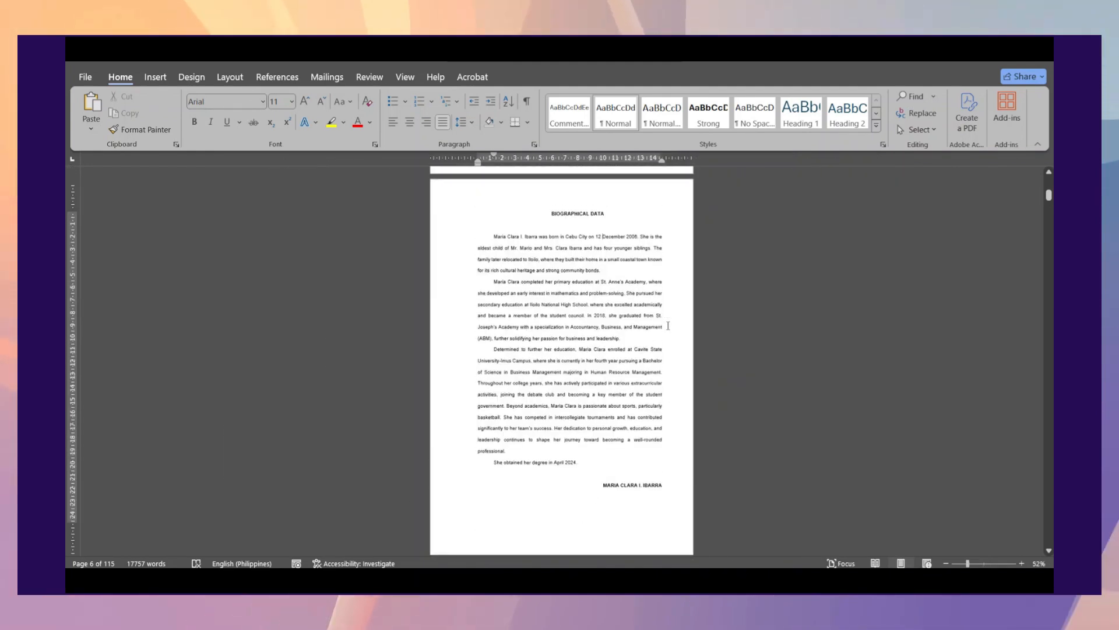
scroll(668, 325, "down", 3)
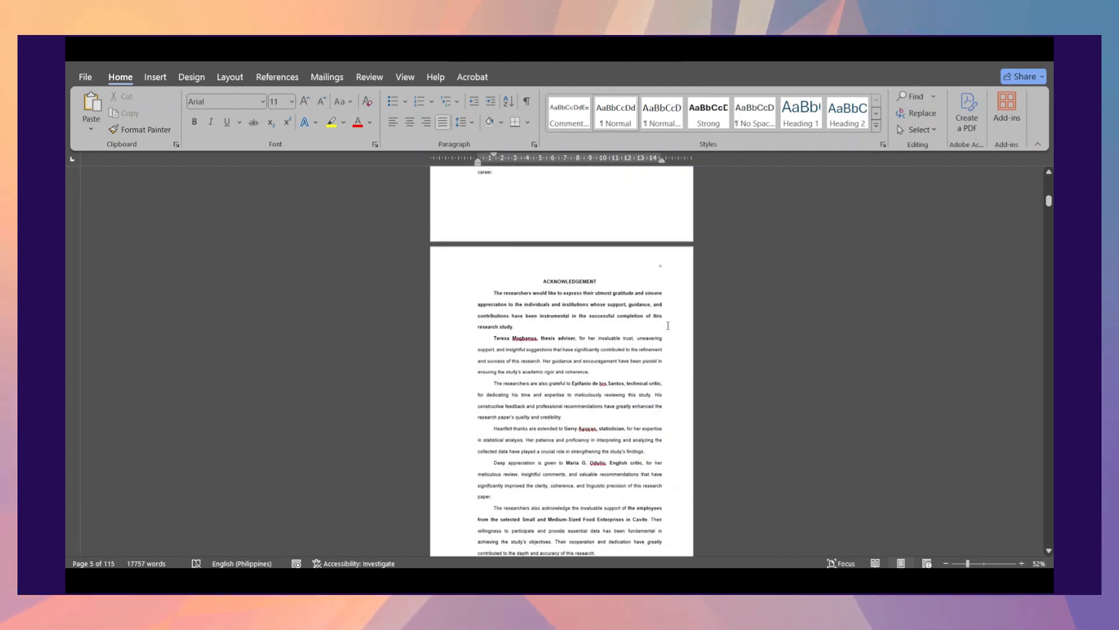
scroll(668, 325, "up", 6)
scroll(668, 325, "up", 4)
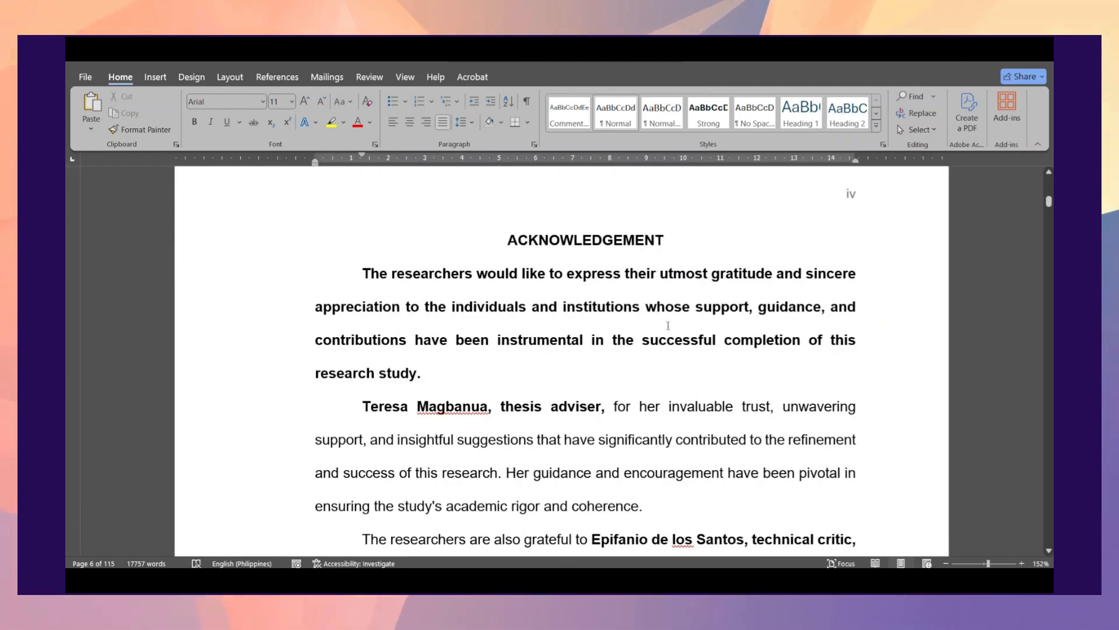
scroll(668, 325, "up", 1)
scroll(668, 325, "up", 1)
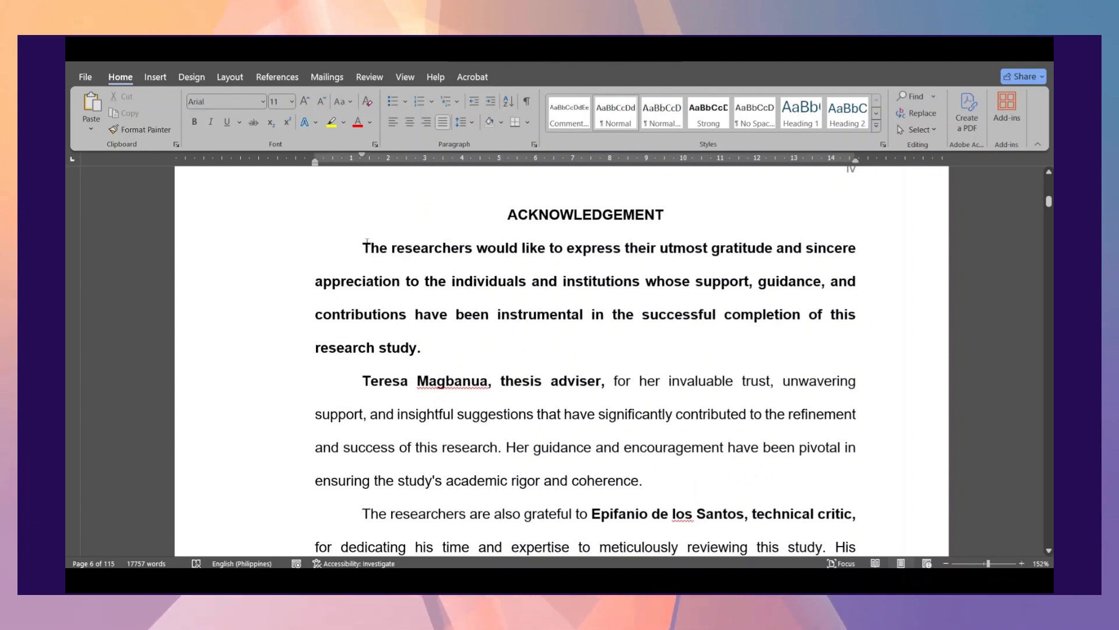
Step: Unbold the Acknowledgement's opening paragraph and add an empty line below the heading
triple_click(491, 364)
key("ctrl+b")
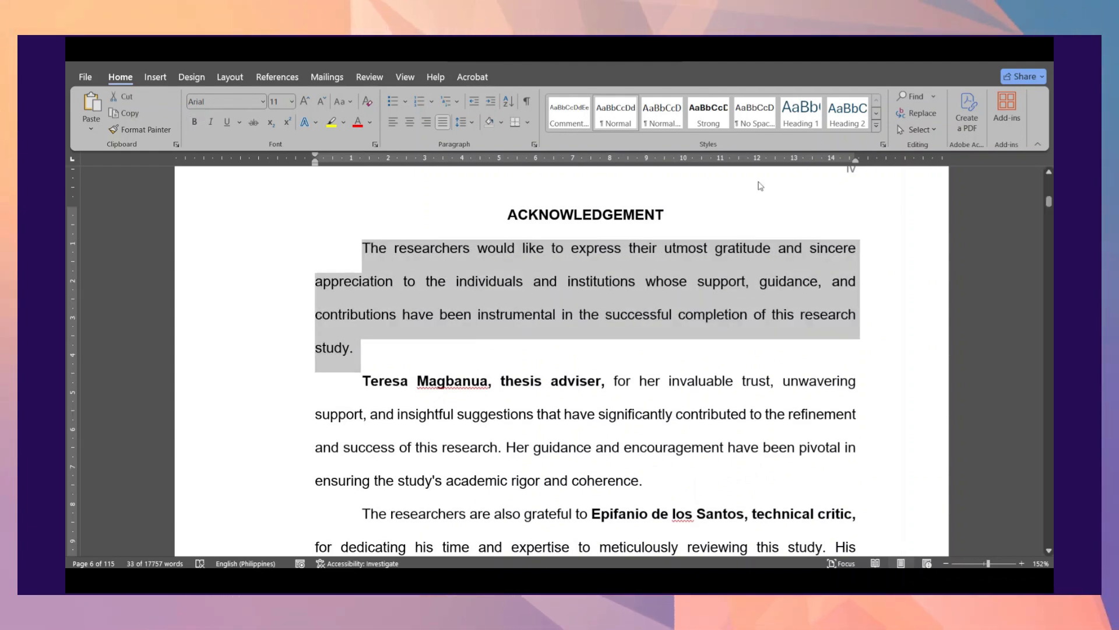
left_click(712, 214)
key("Return")
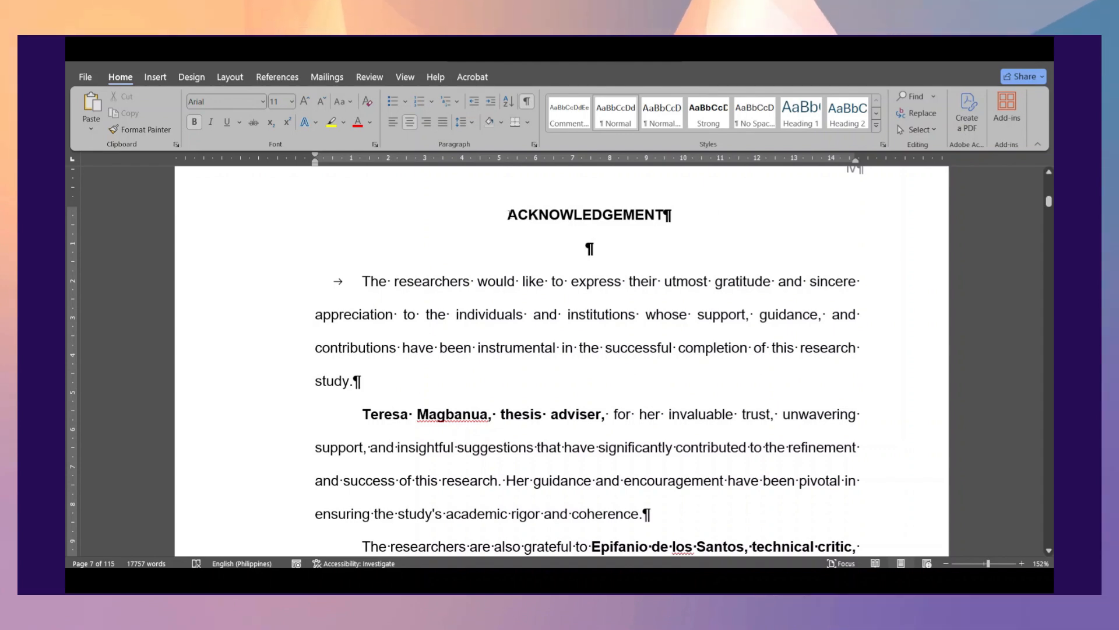
Step: Set the heading lines to 1.0 single spacing and add two more blank lines beneath the heading
left_click_drag(509, 214, 623, 274)
left_click(464, 122)
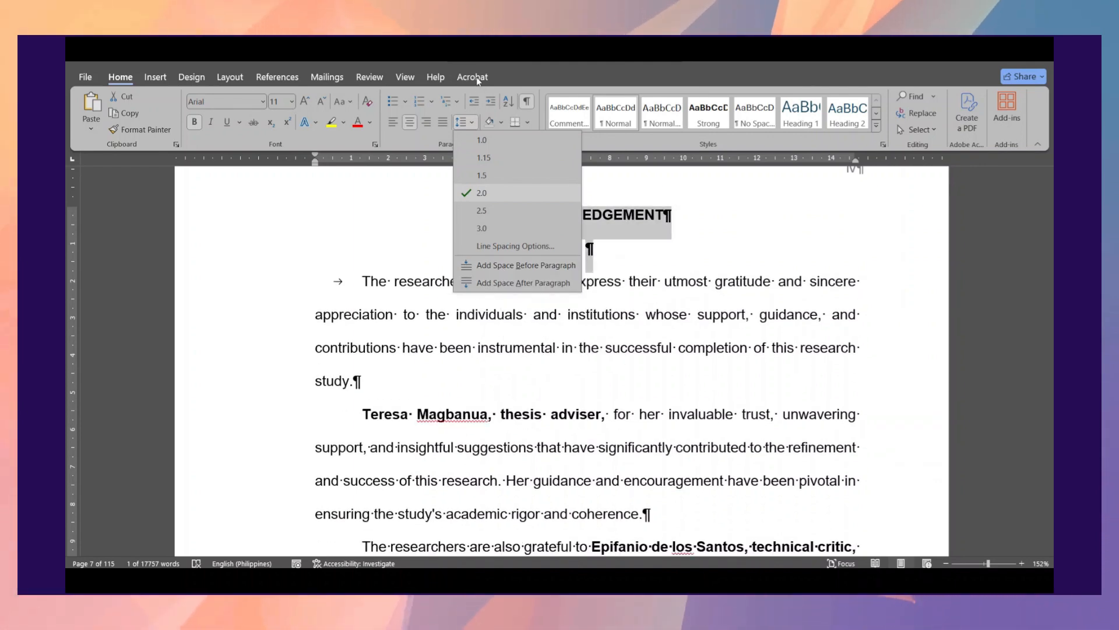
left_click(484, 144)
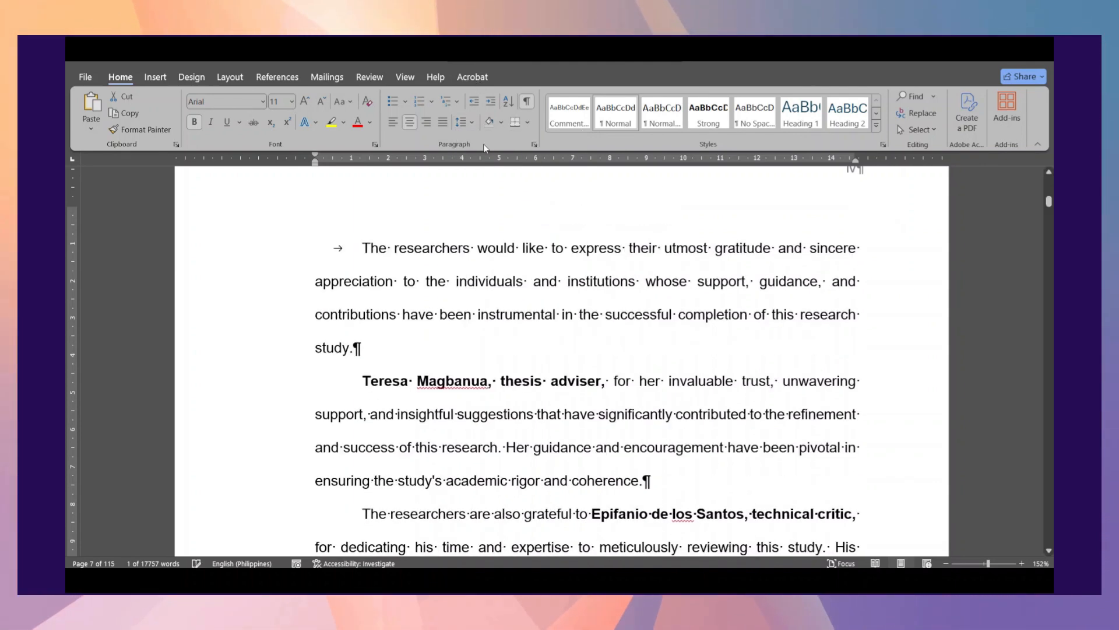
left_click(196, 123)
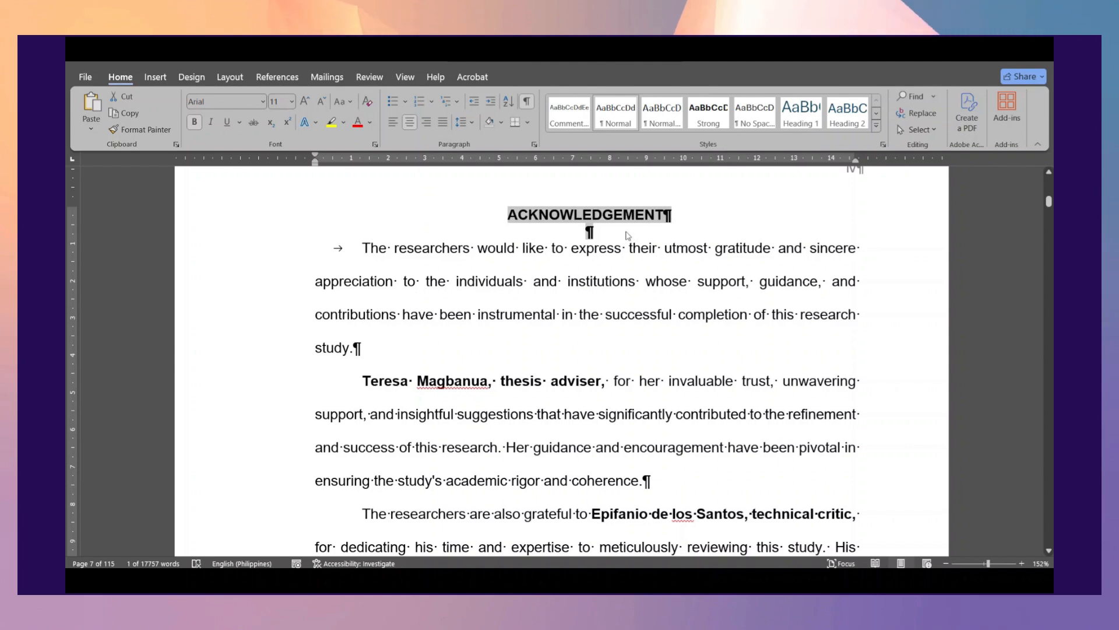
key("Return")
key("Return")
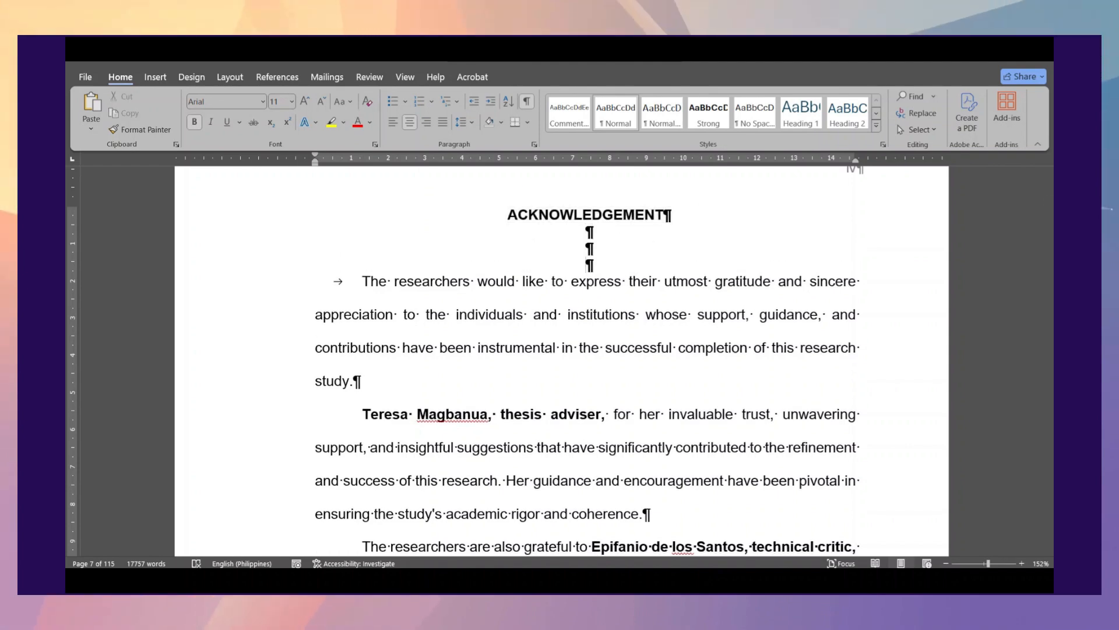
left_click_drag(362, 281, 361, 383)
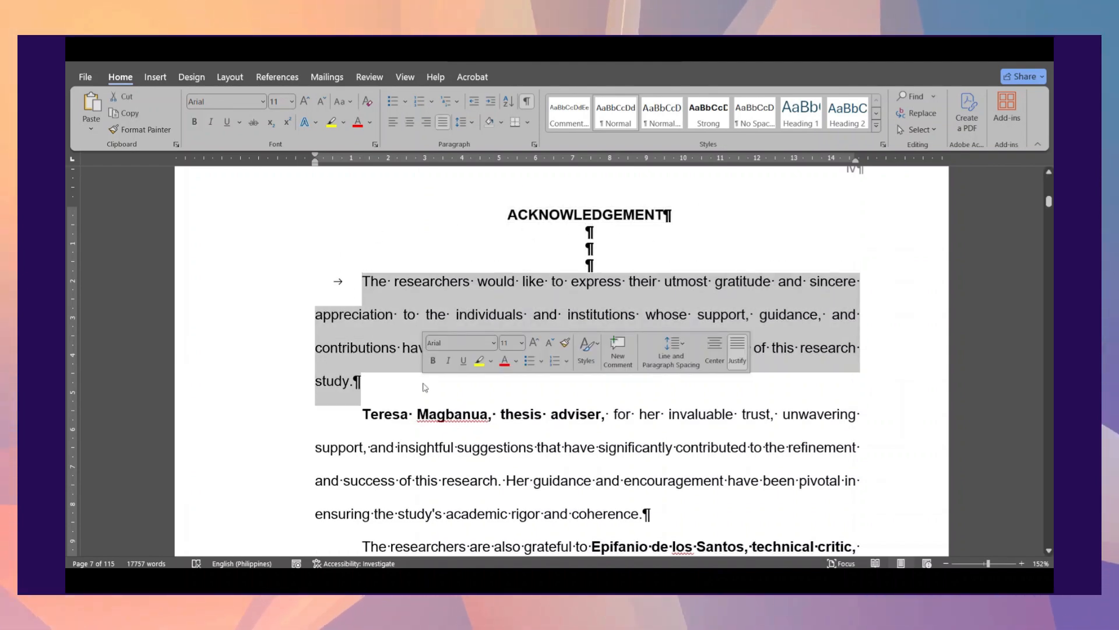
Step: Unbold the adviser paragraph from 'thesis adviser' onward and hide formatting marks
scroll(350, 350, "down", 4)
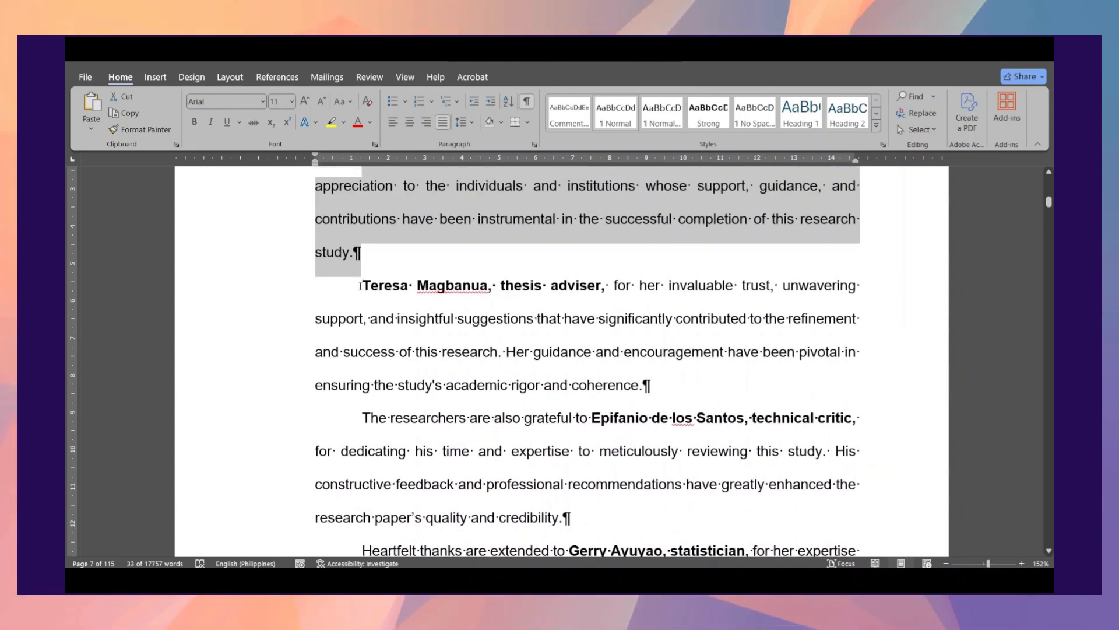
left_click(361, 285)
left_click_drag(502, 285, 662, 387)
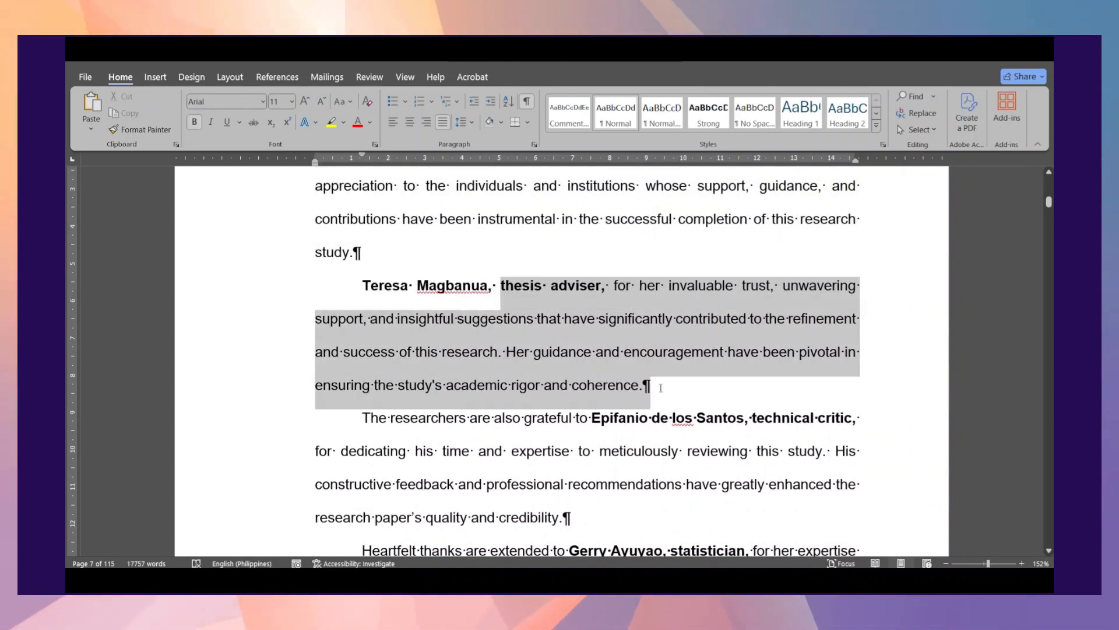
key("ctrl+b")
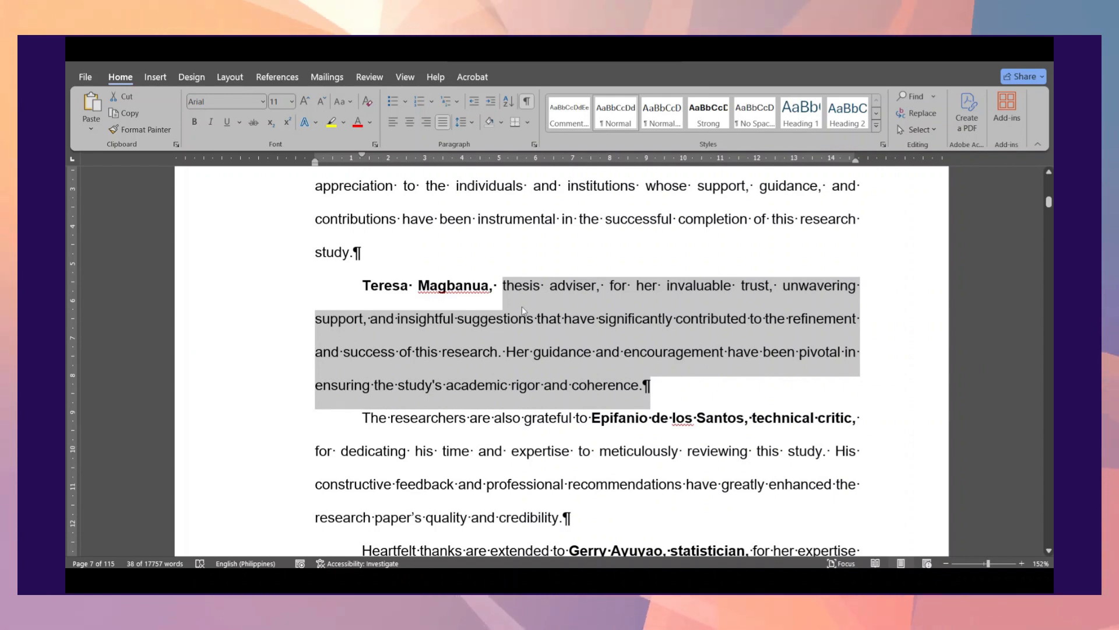
left_click(527, 102)
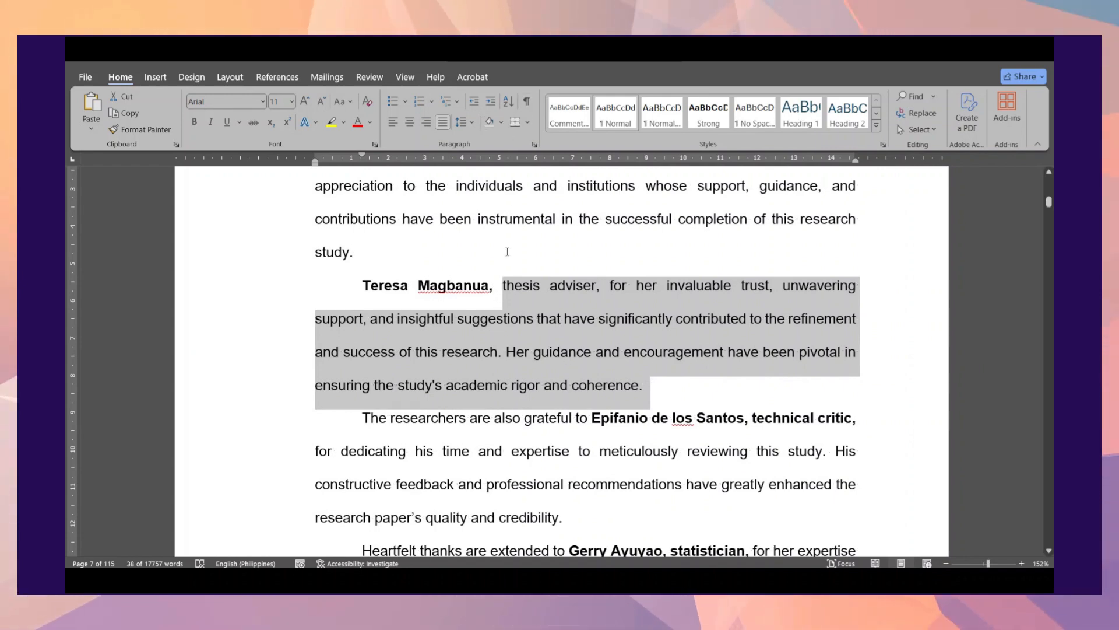
scroll(508, 350, "down", 2)
left_click(519, 391)
left_click_drag(362, 225, 504, 227)
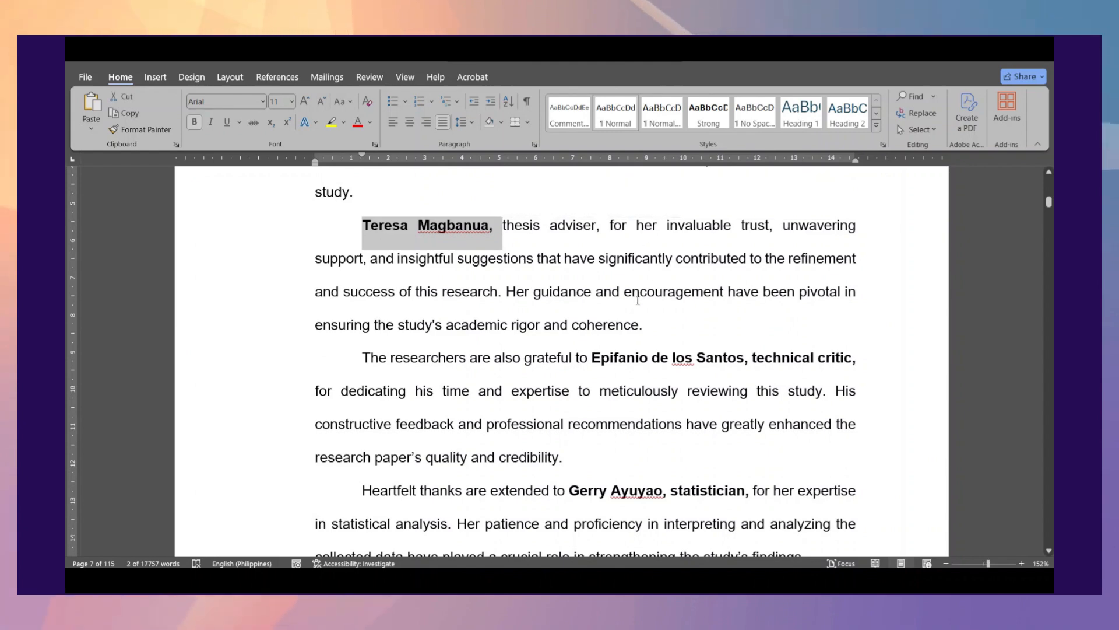
left_click(643, 324)
left_click_drag(643, 325, 615, 230)
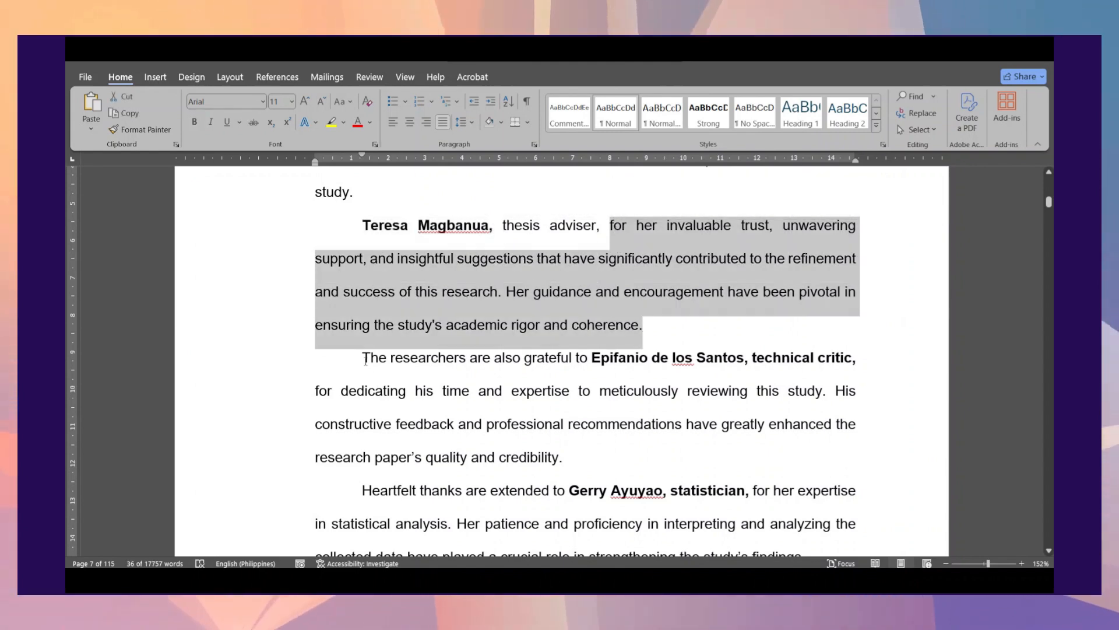
key("Right")
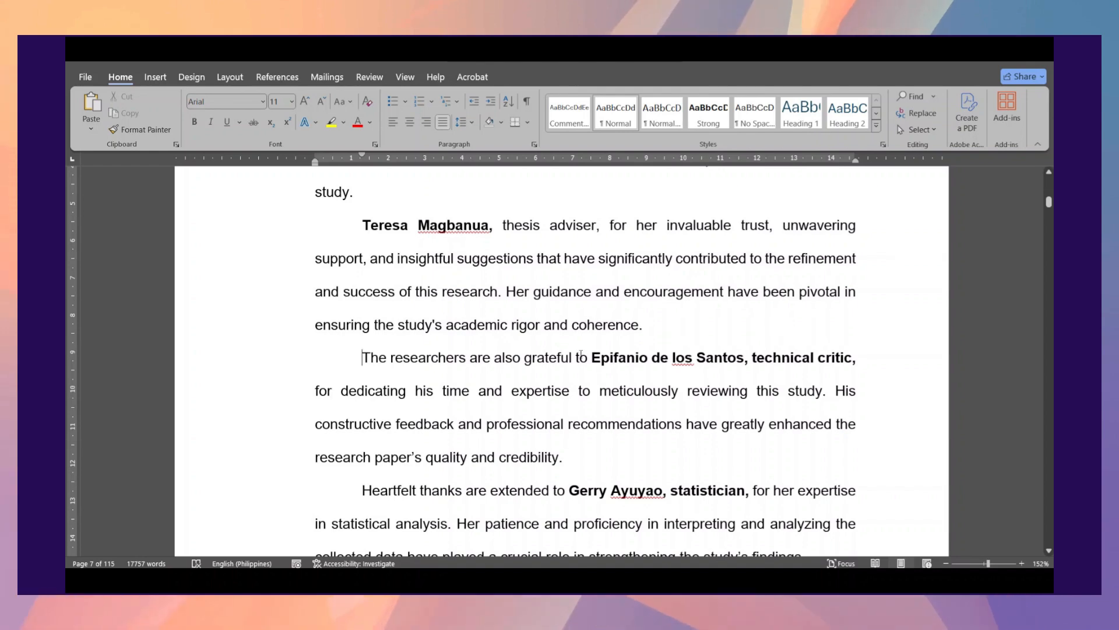
Step: Delete the lead-in phrase before the technical critic's name and unbold 'technical critic,'
left_click_drag(591, 360, 362, 358)
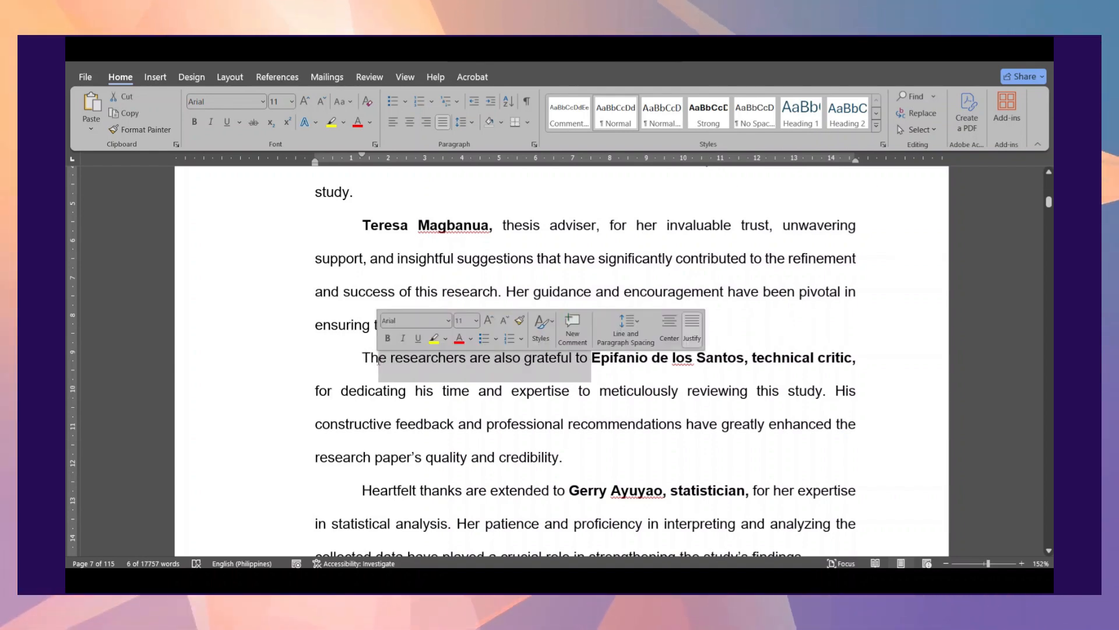
type("Th")
key("BackSpace")
key("BackSpace")
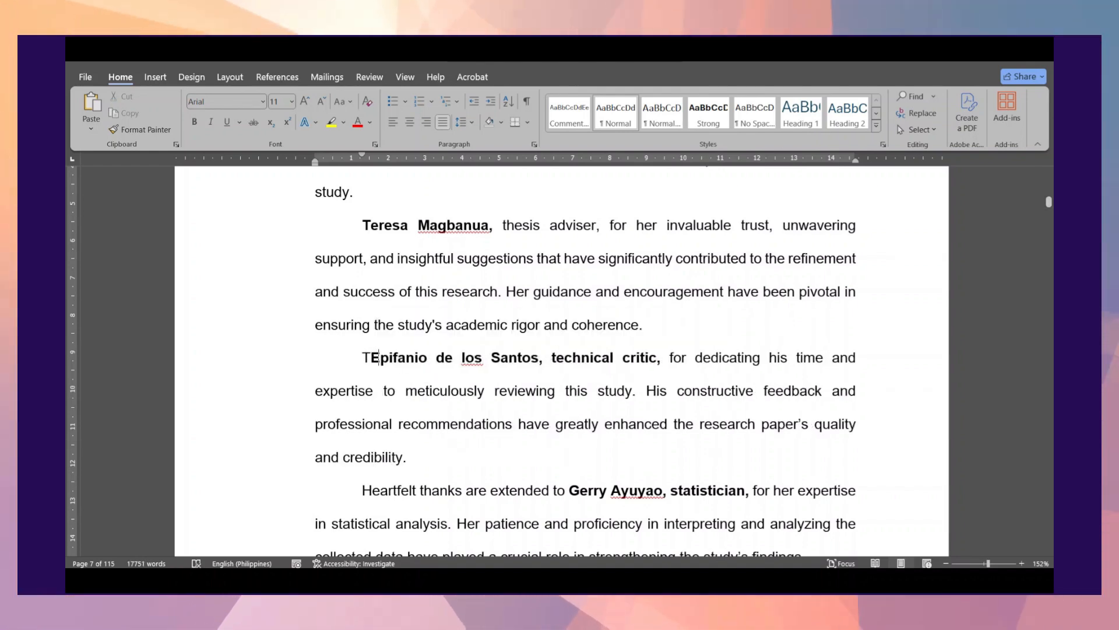
left_click_drag(604, 358, 715, 359)
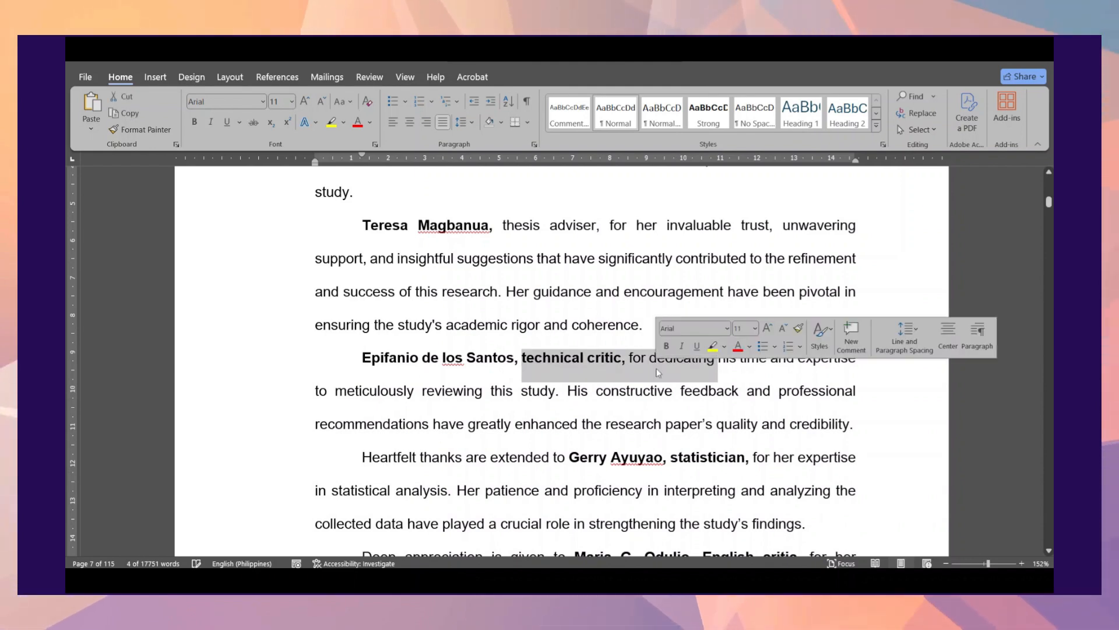
key("ctrl+b")
left_click(610, 359)
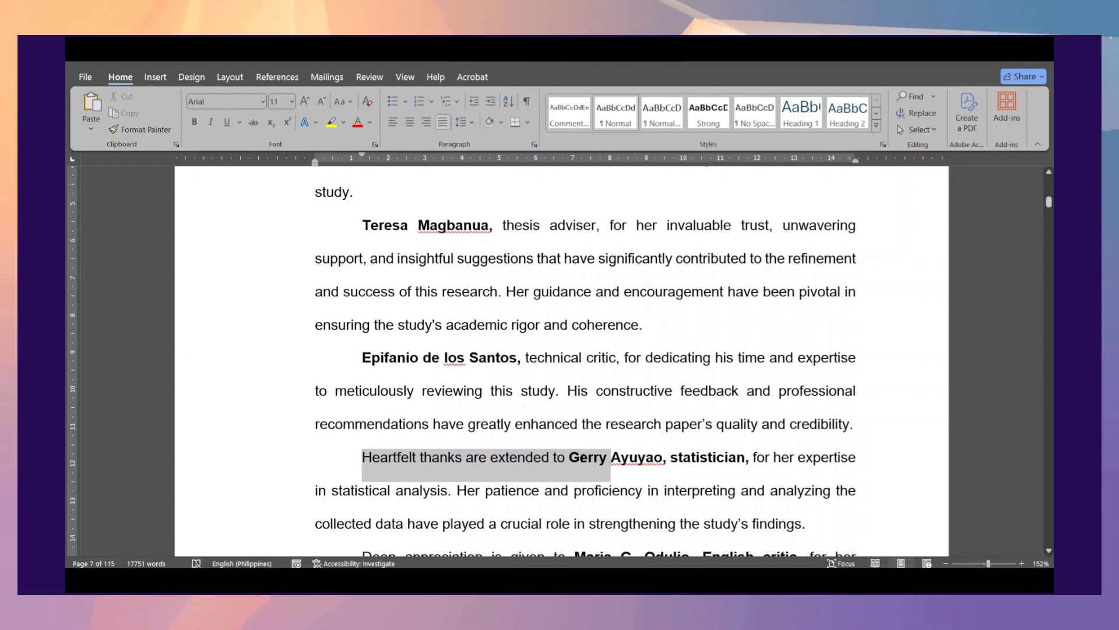
Step: Remove the statistician's lead-in phrase, unbold the role text, and change 'Her' to 'His'
key("BackSpace")
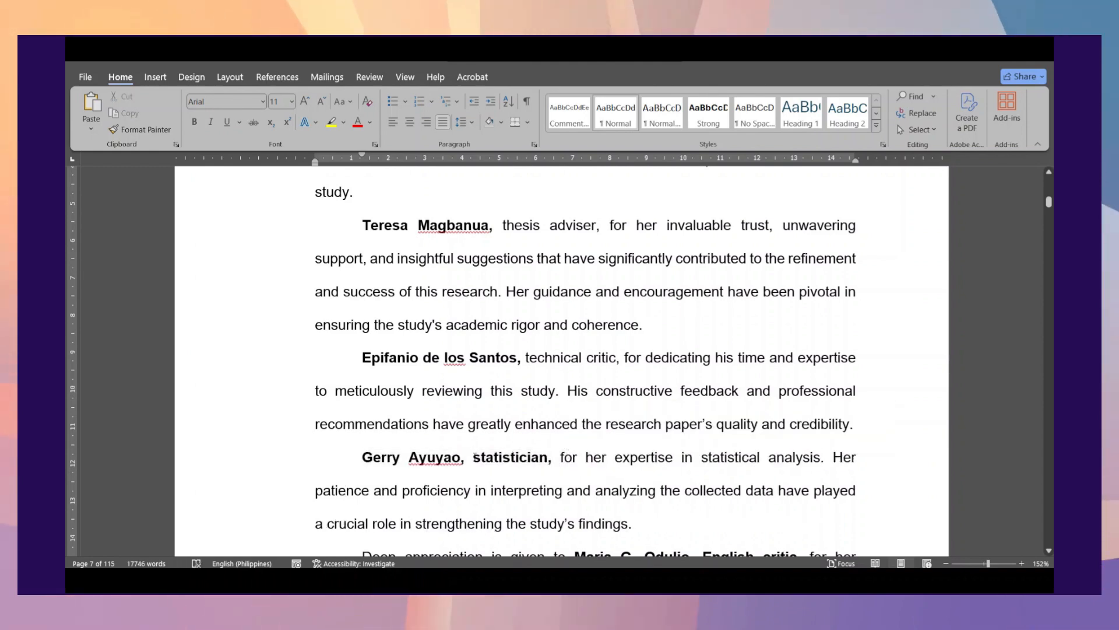
left_click_drag(474, 457, 640, 467)
key("ctrl+b")
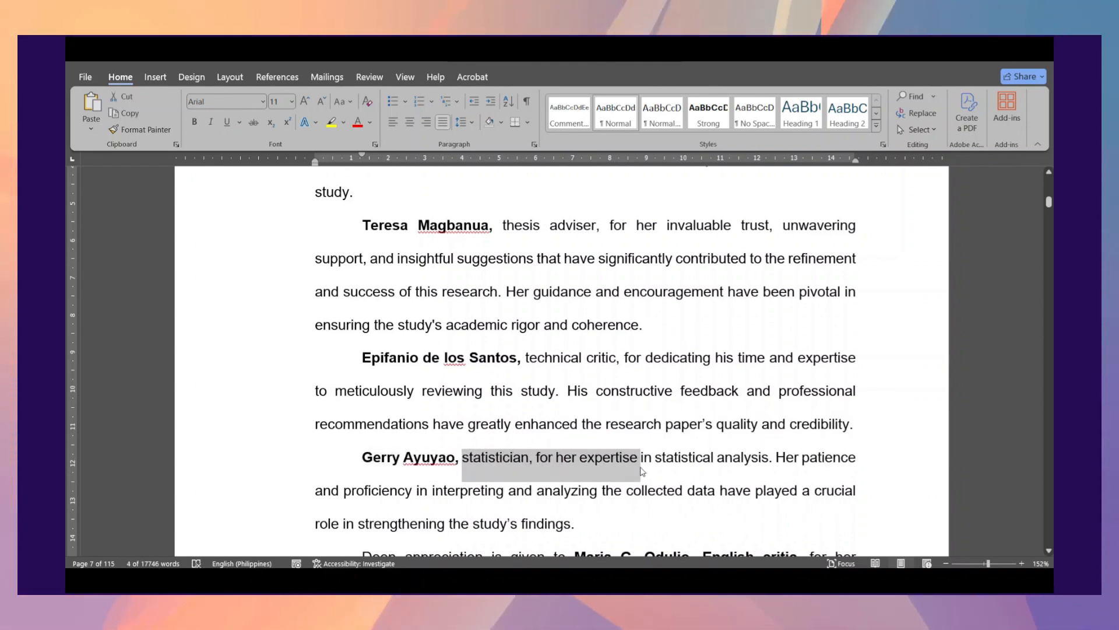
key("BackSpace")
key("BackSpace")
type("is")
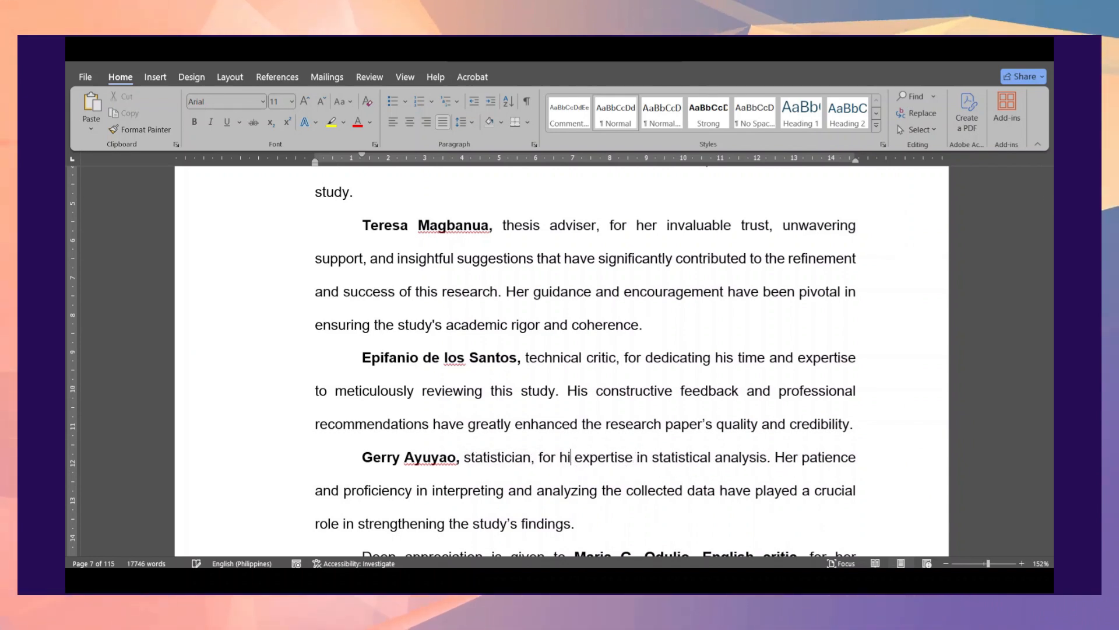
key("BackSpace")
key("BackSpace")
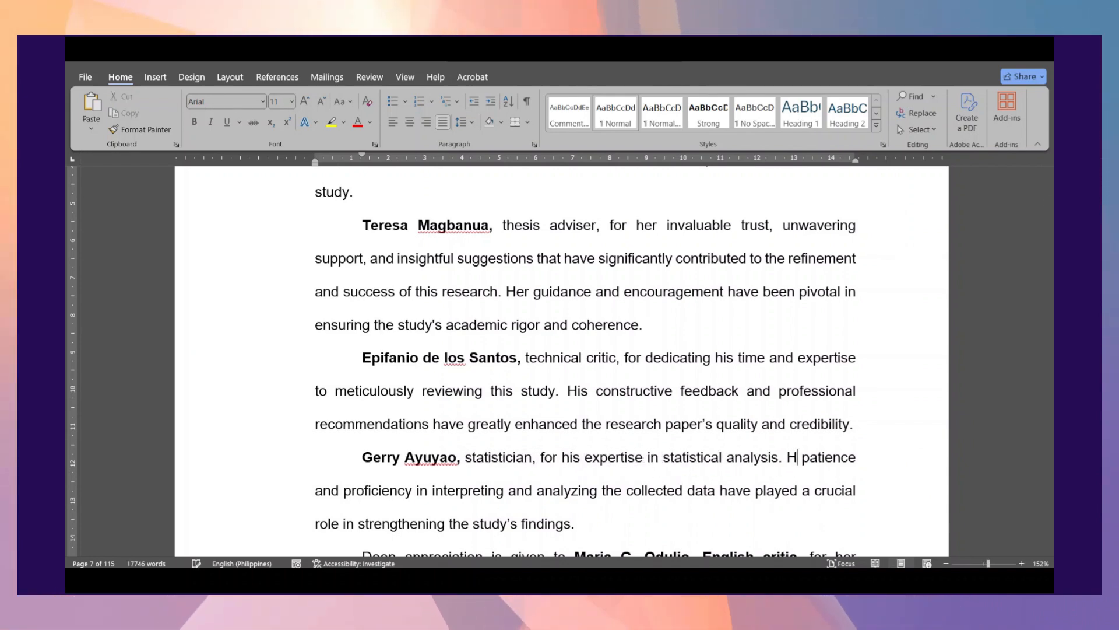
type("is")
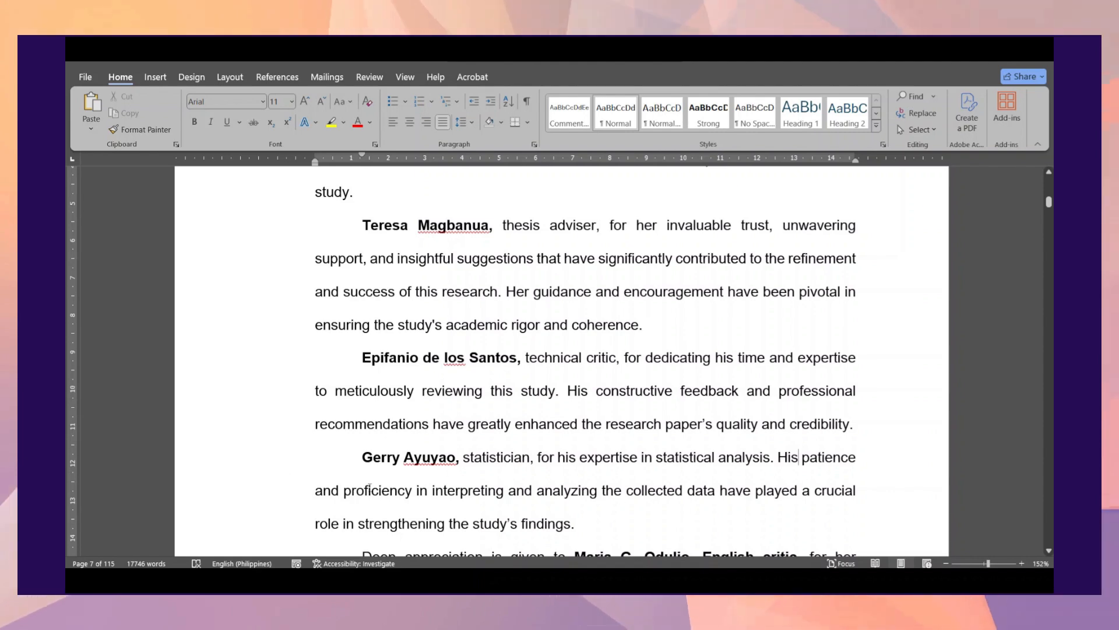
Step: Delete the English critic's opening phrase, unbold 'English critic, for her meticulous', and remove the capital E
scroll(619, 392, "down", 4)
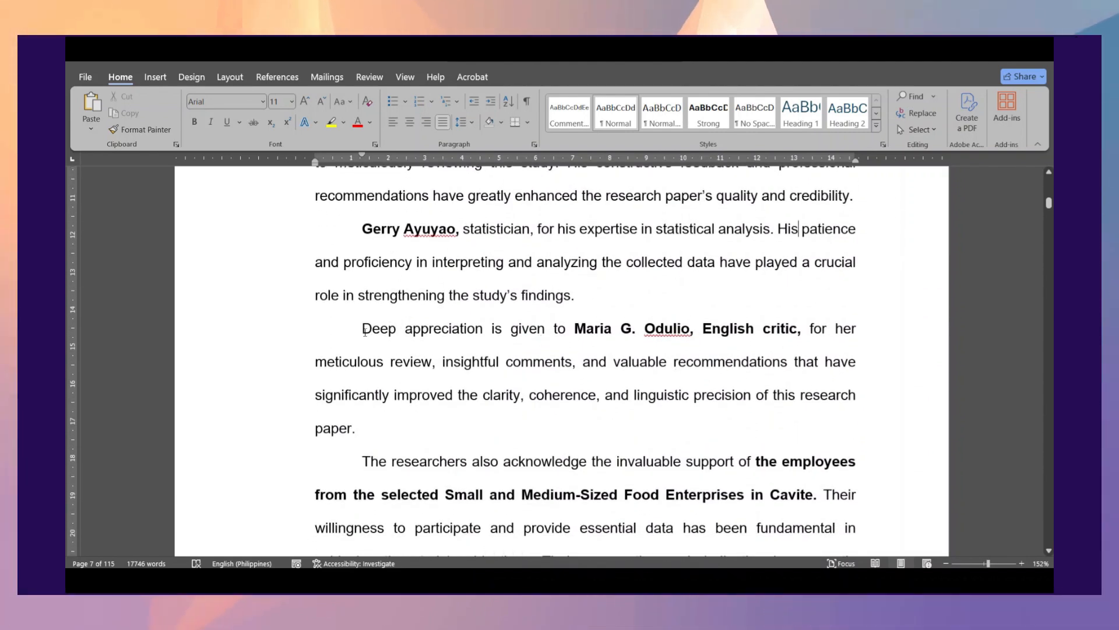
key("Delete")
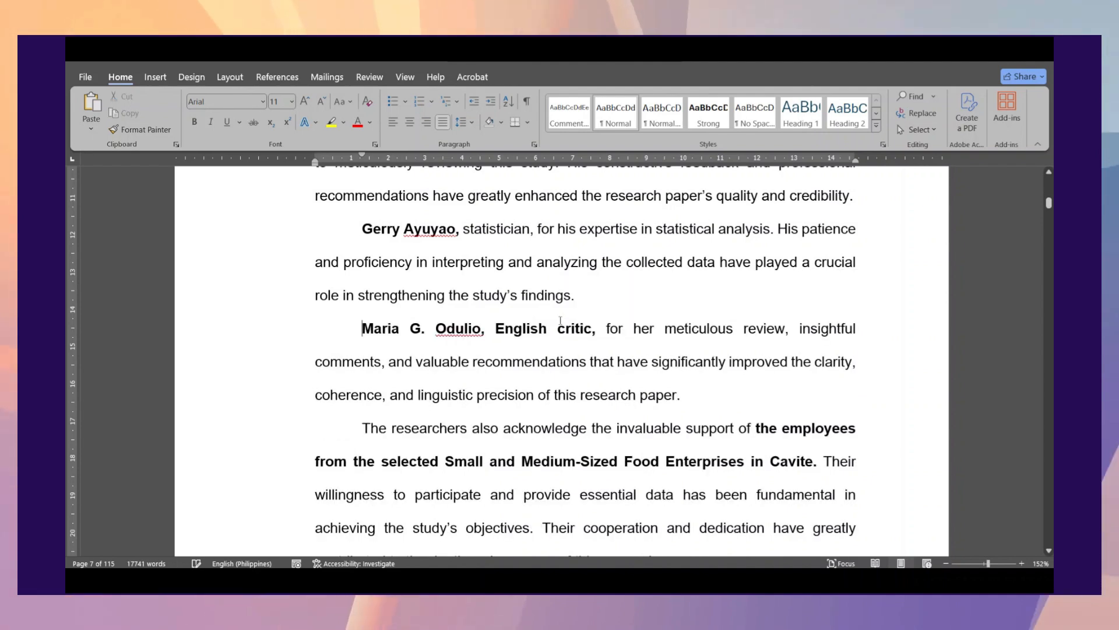
left_click_drag(497, 327, 691, 324)
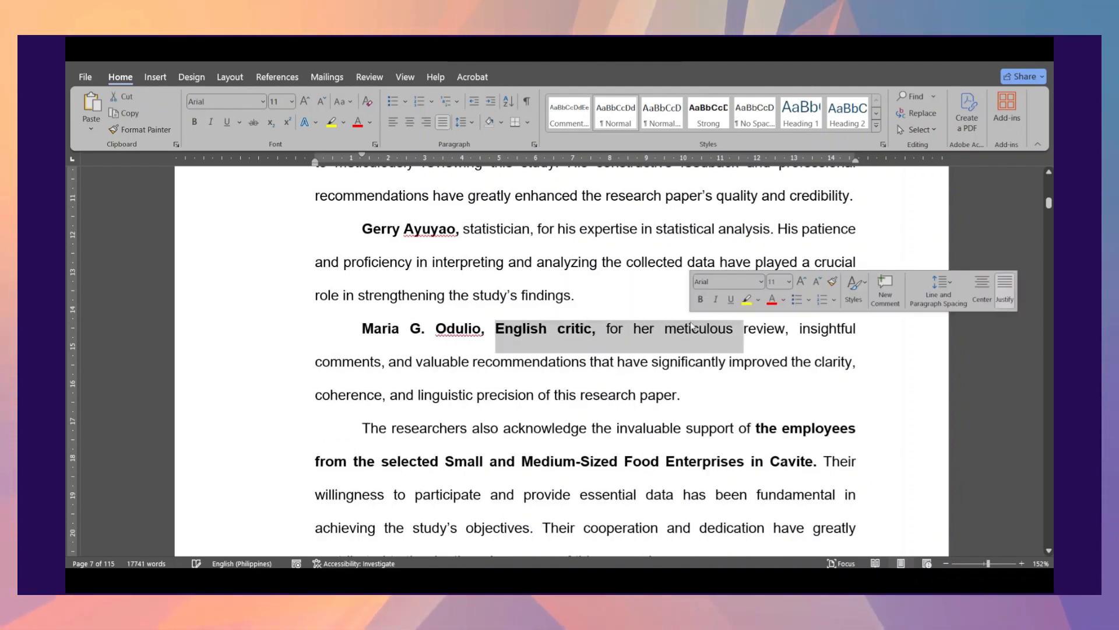
key("ctrl+b")
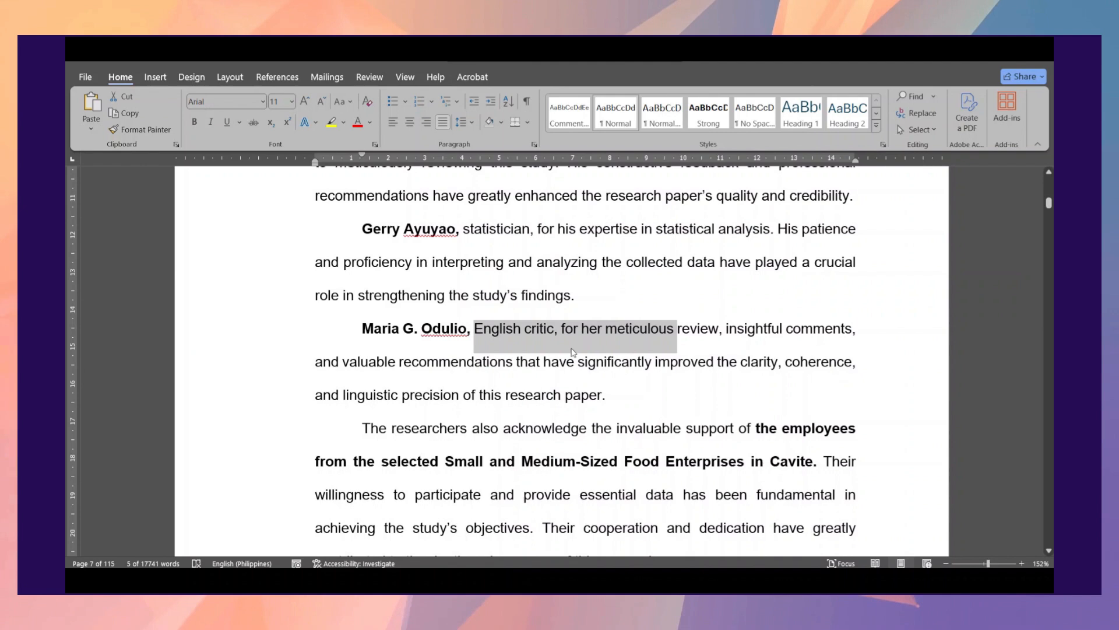
left_click(489, 329)
key("BackSpace")
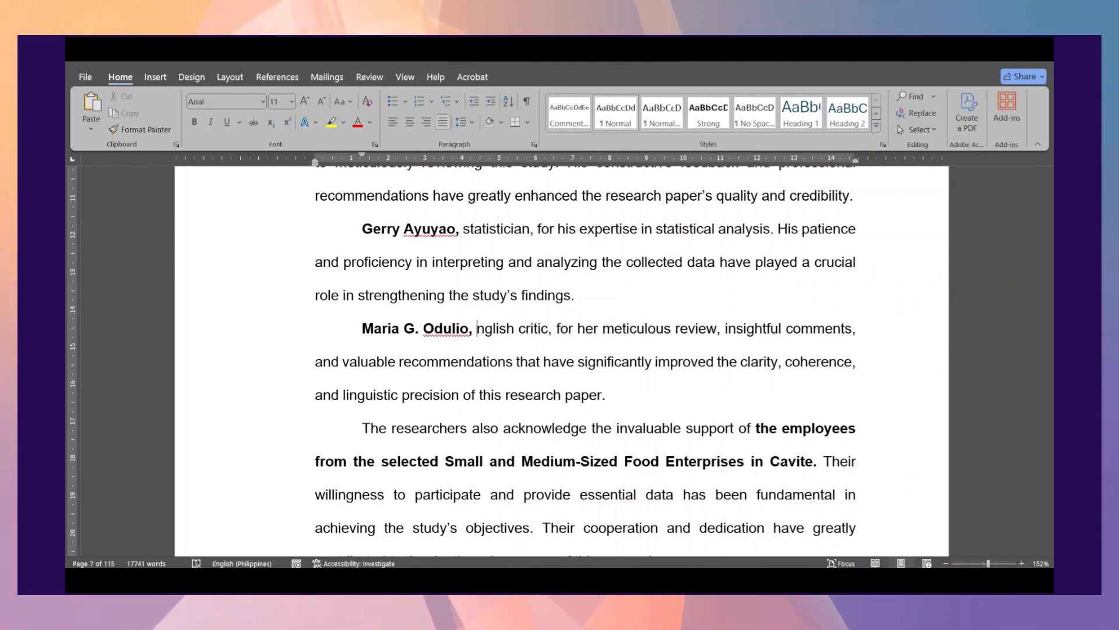
Step: Finish retyping 'english' in lowercase and put the cursor after 'endeavor.' in the Finally paragraph
type("e")
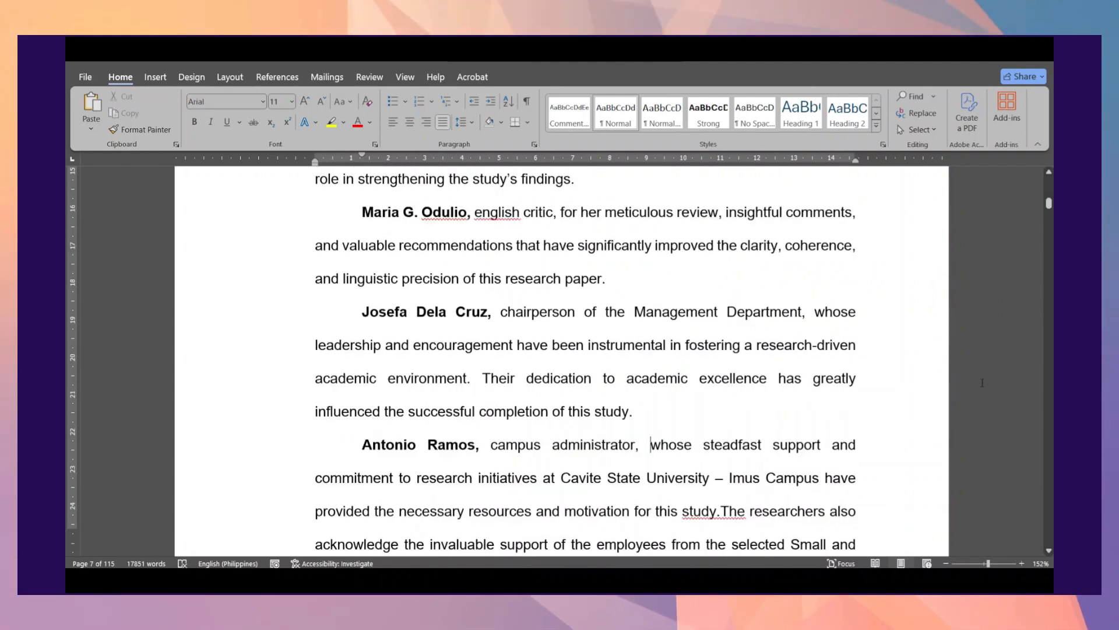
scroll(982, 383, "down", 6)
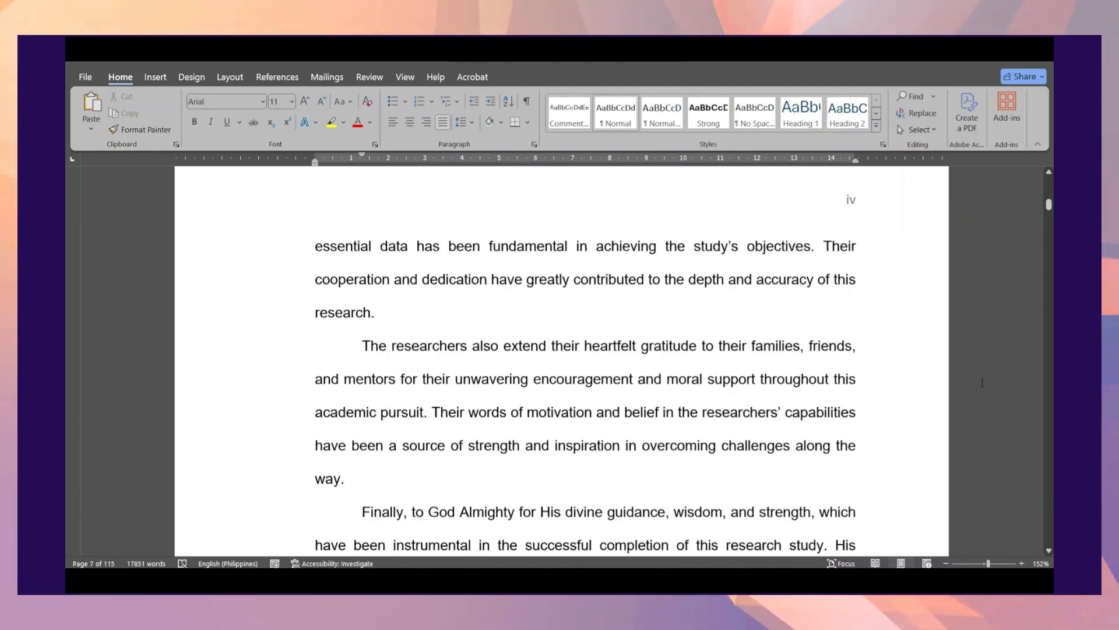
scroll(982, 383, "down", 3)
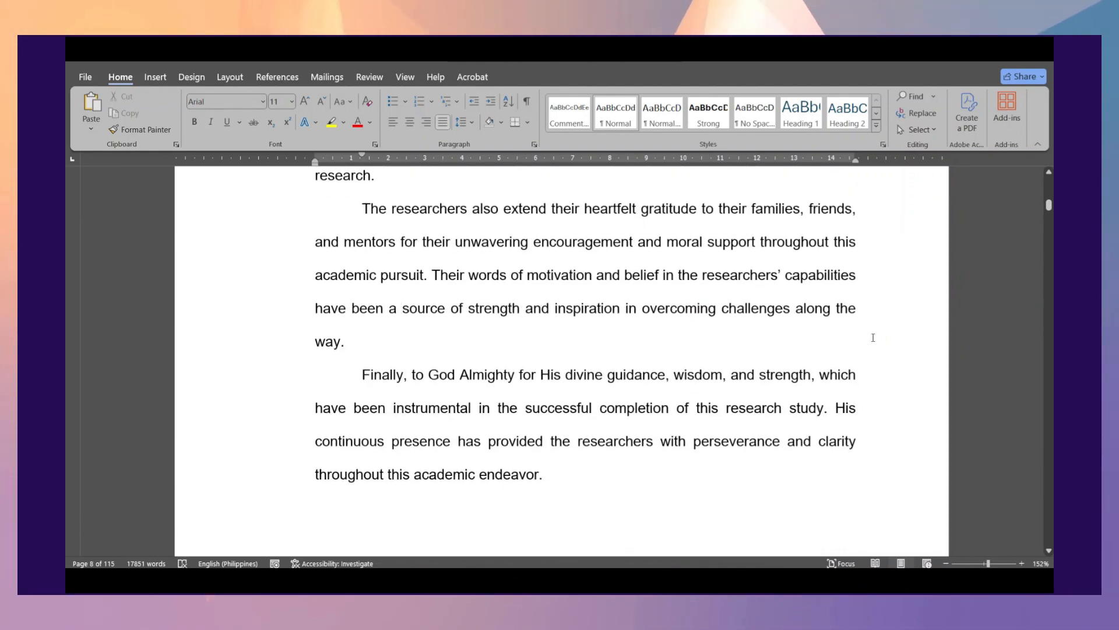
scroll(872, 336, "down", 1)
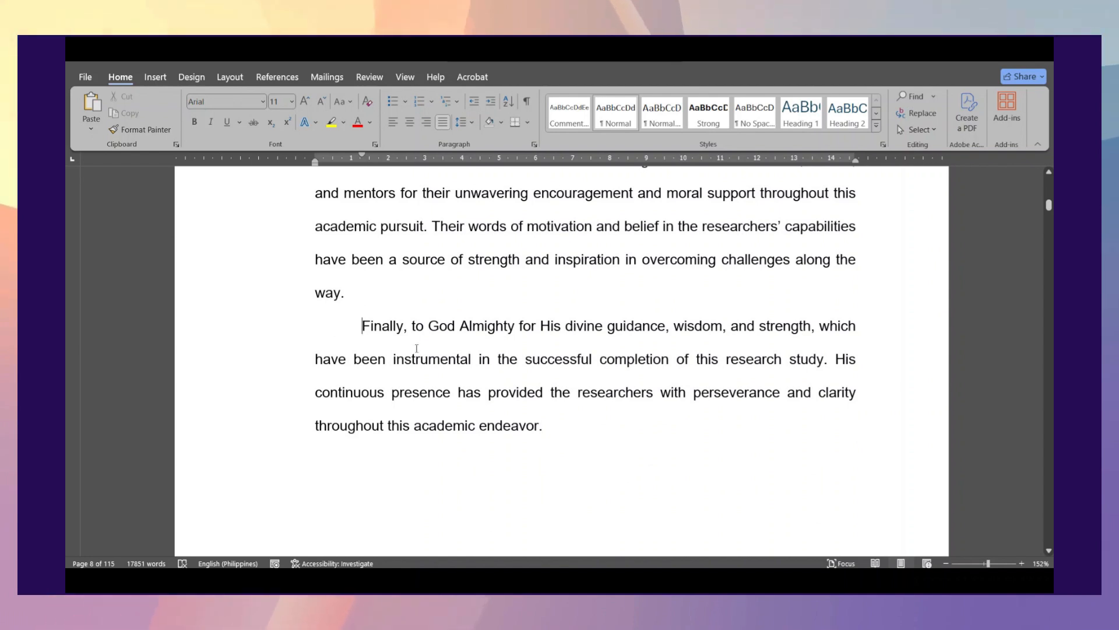
left_click(578, 425, "shift")
left_click(605, 448)
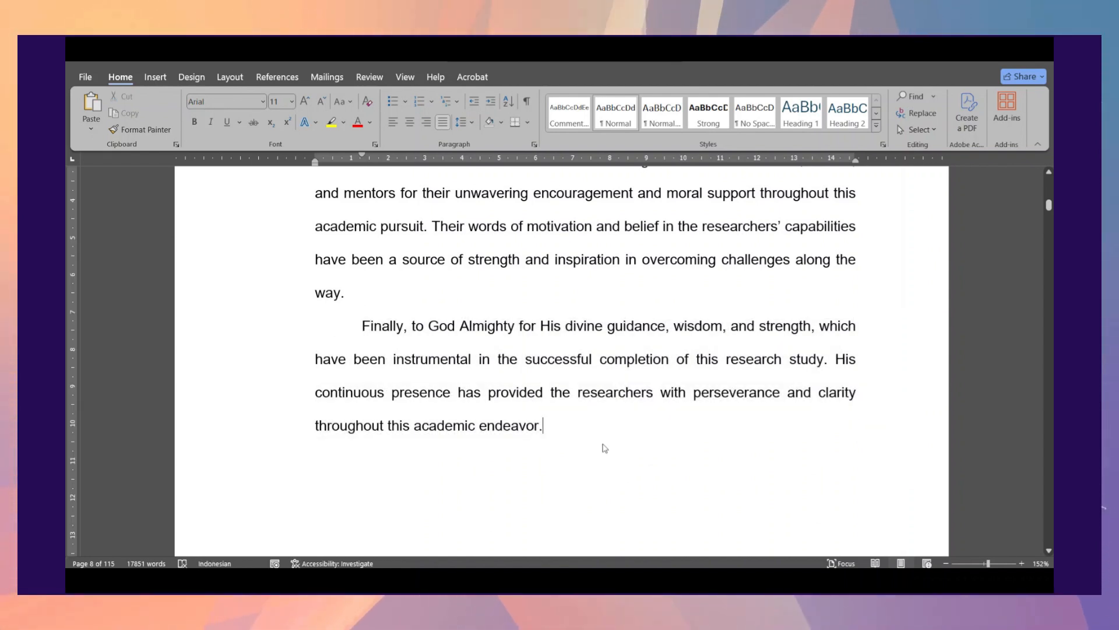
Step: Show formatting marks and left-align the empty line above THE AUTHORS
scroll(604, 446, "down", 2)
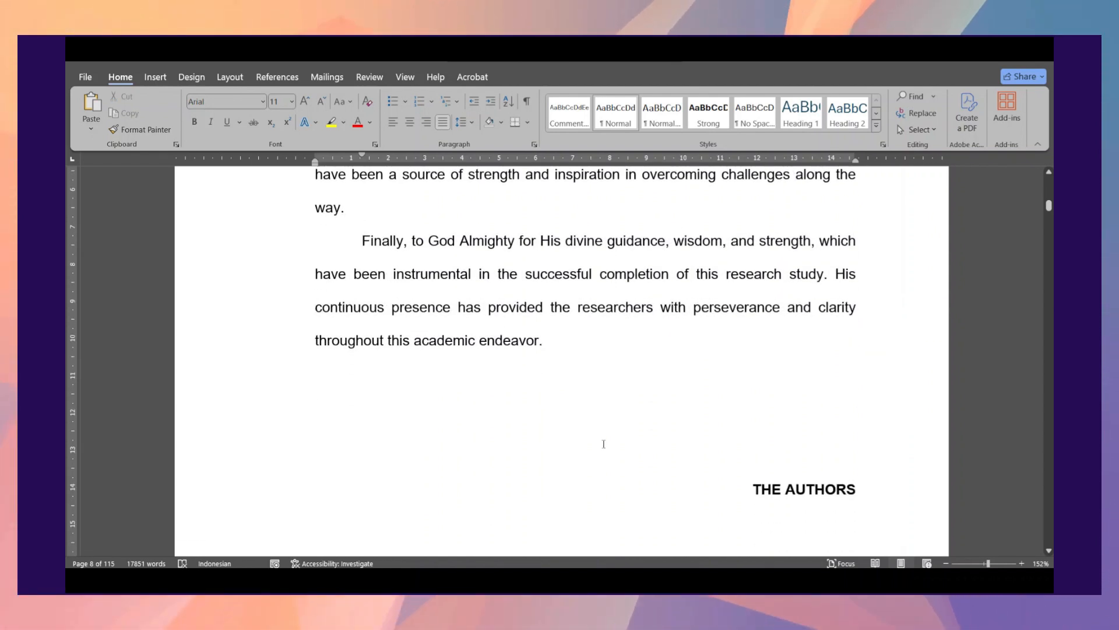
double_click(716, 411)
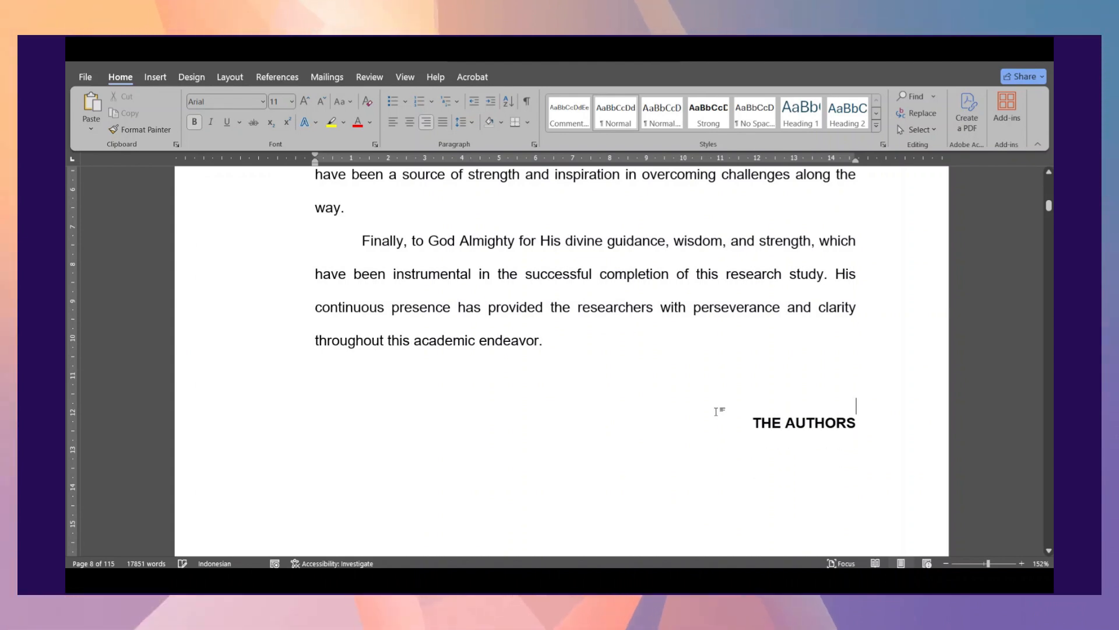
left_click(527, 101)
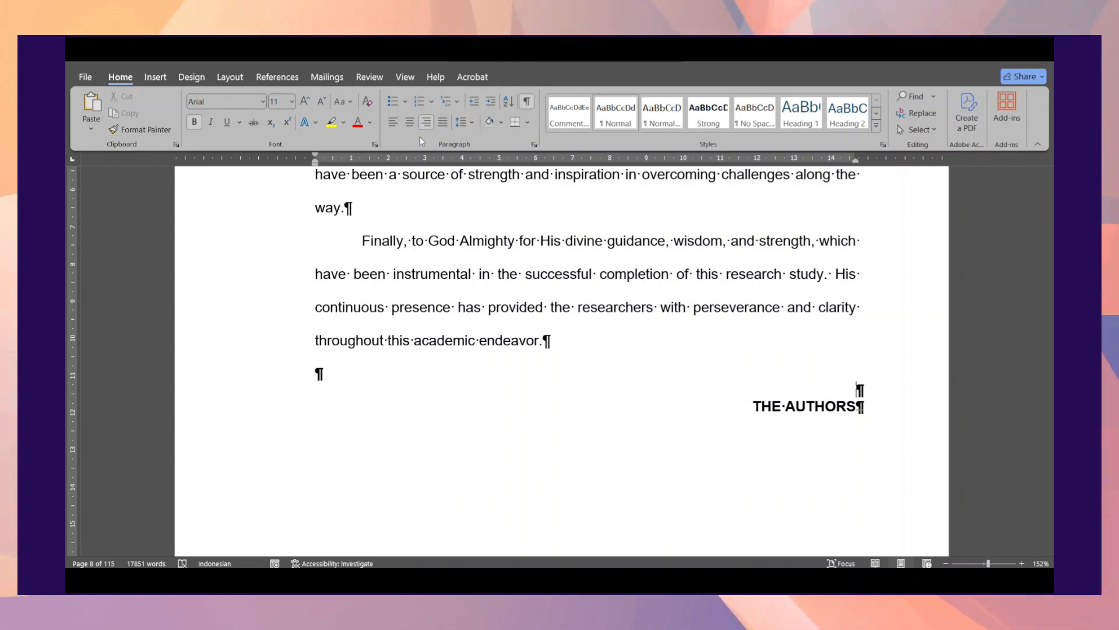
left_click(394, 123)
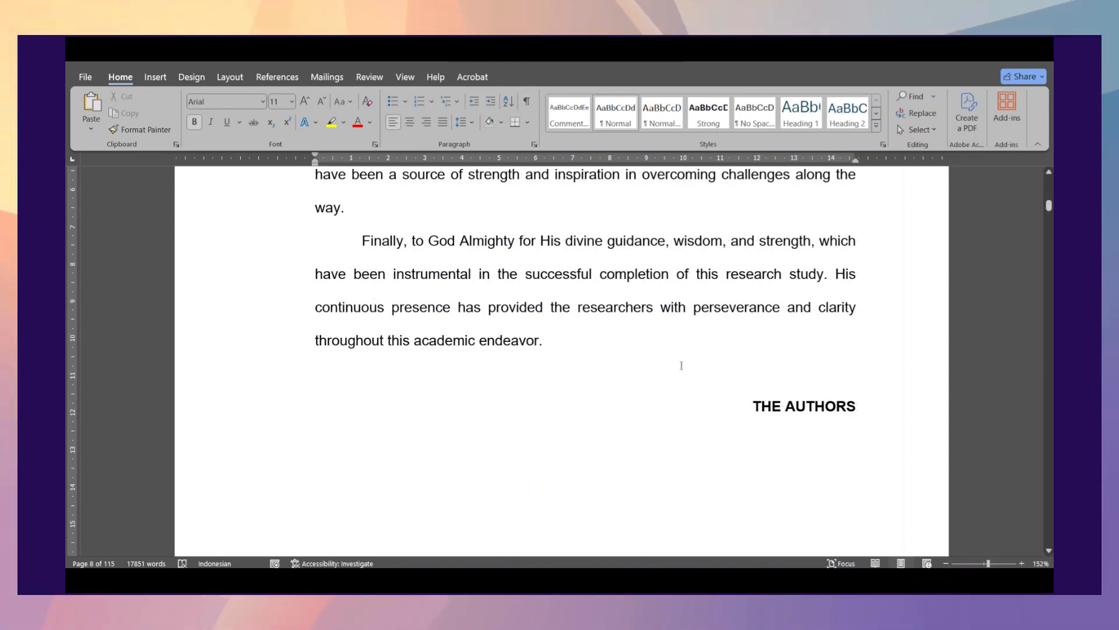
Step: Show formatting marks and set the ABSTRACT heading lines to 1.0 line spacing
scroll(682, 367, "down", 2, "ctrl")
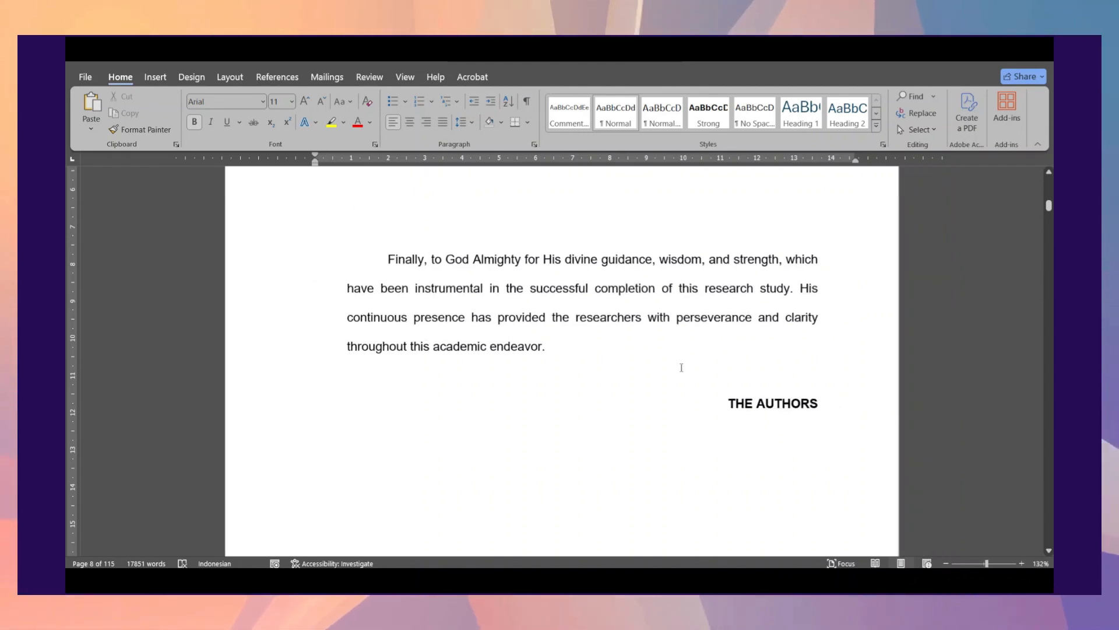
scroll(681, 367, "down", 5)
scroll(682, 367, "down", 5)
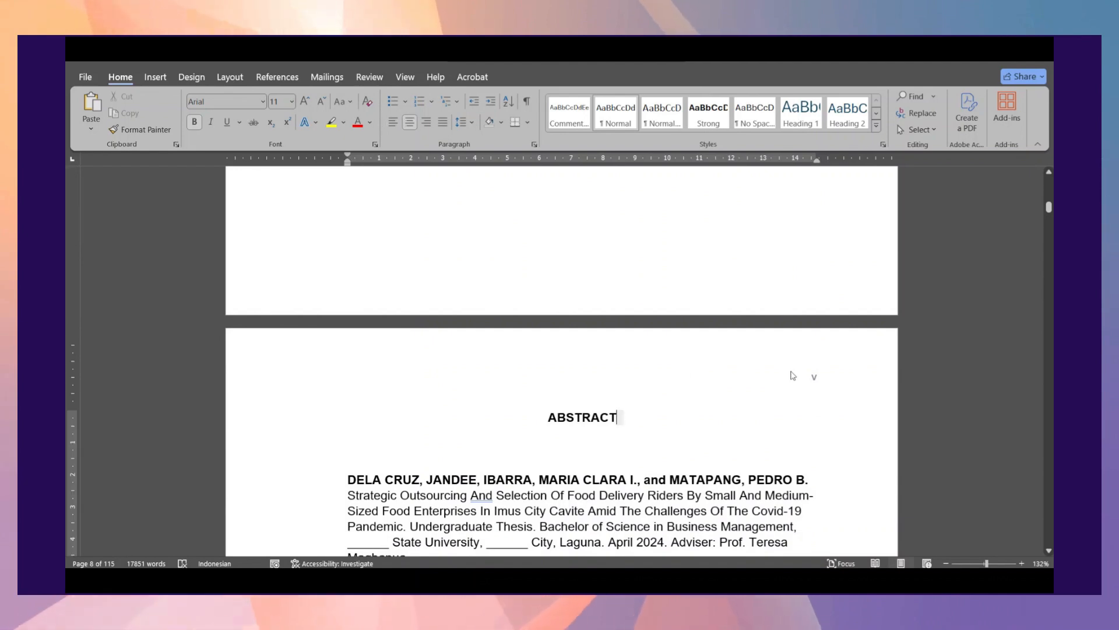
double_click(812, 374)
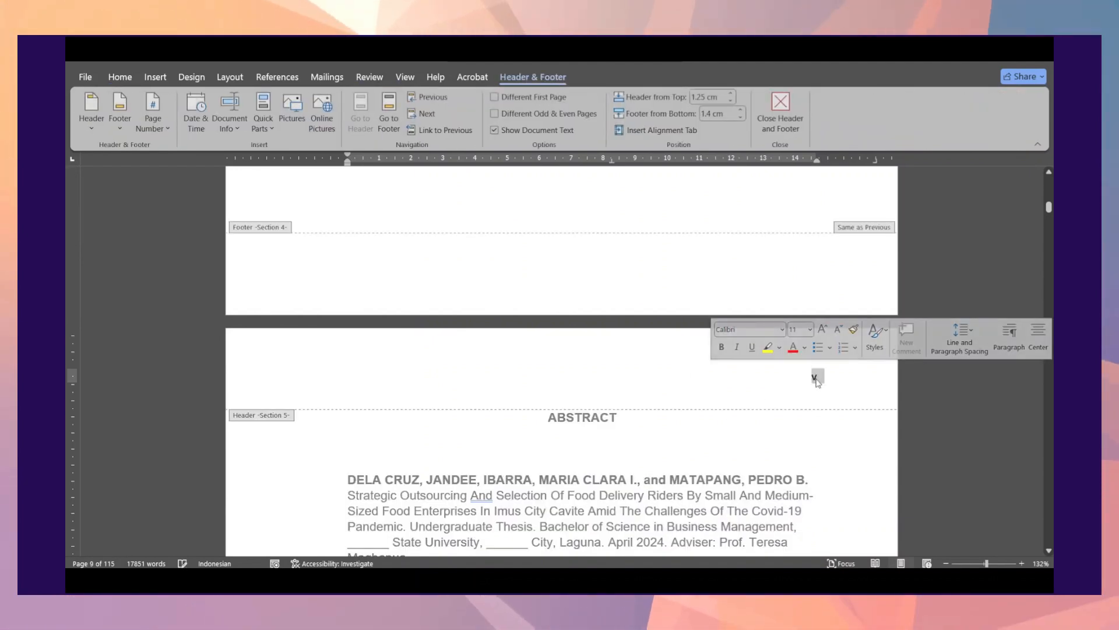
double_click(634, 432)
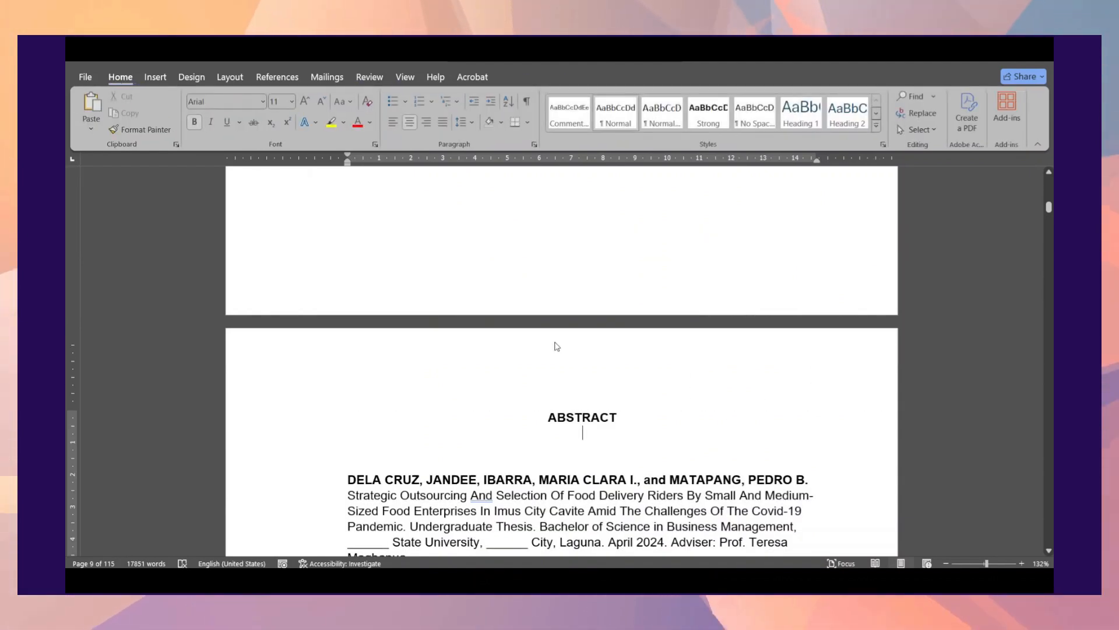
left_click(528, 103)
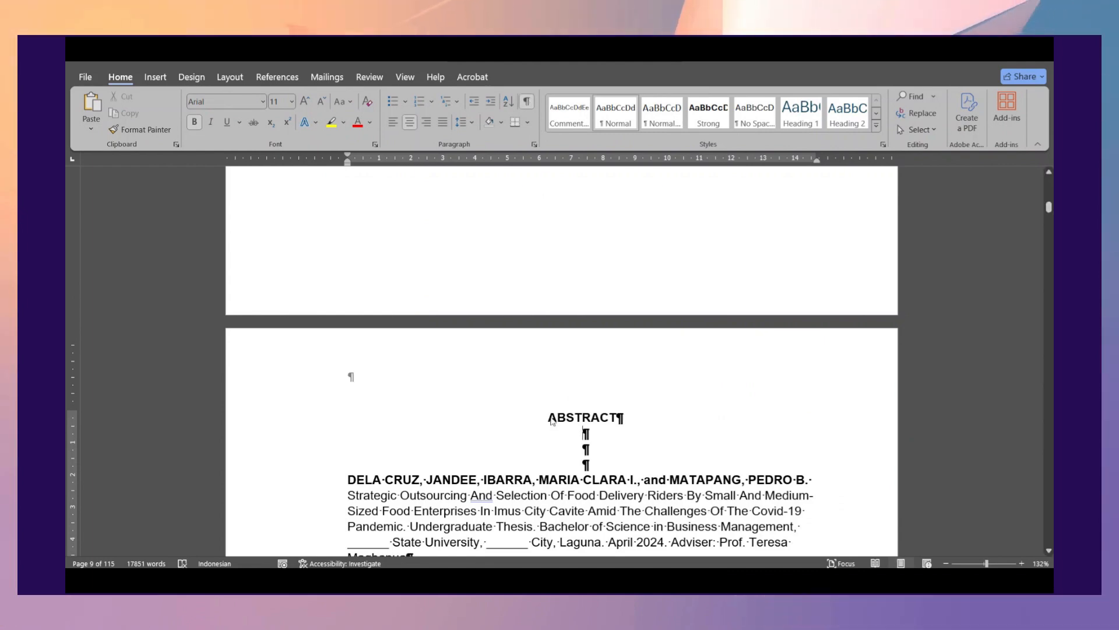
left_click(471, 122)
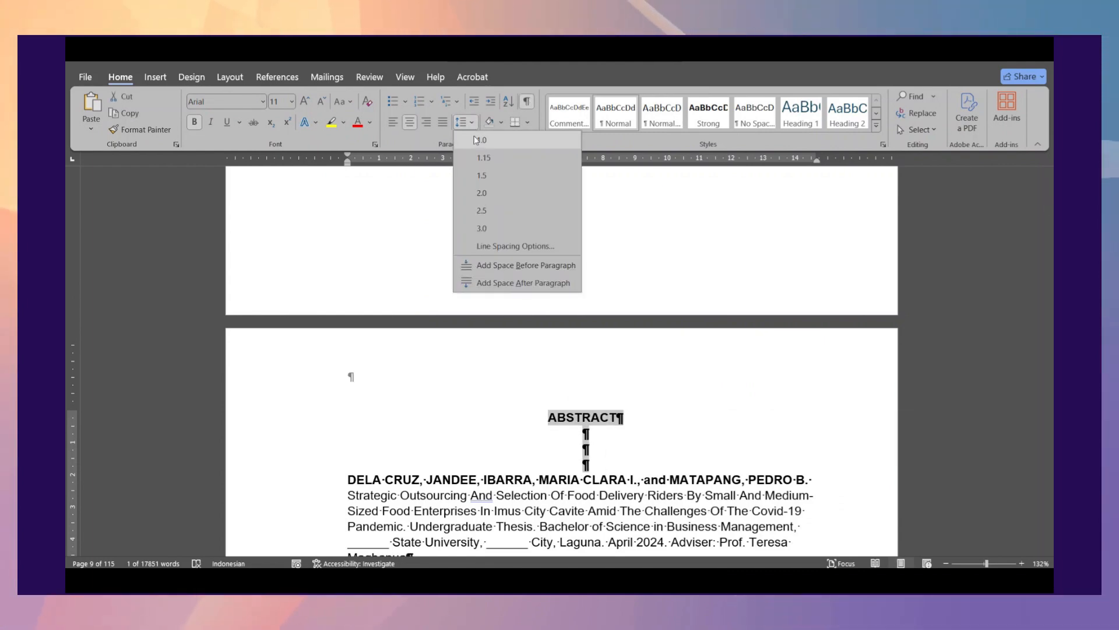
left_click(476, 138)
left_click(601, 453)
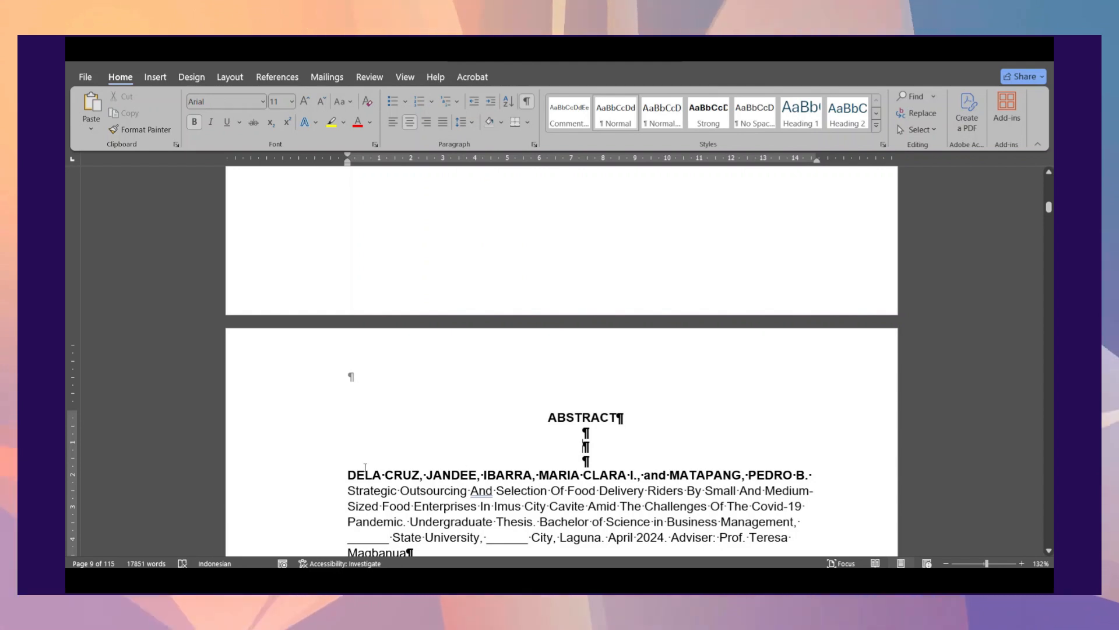
Step: Justify the author citation paragraph and make the thesis title inside it bold
left_click_drag(348, 475, 593, 509)
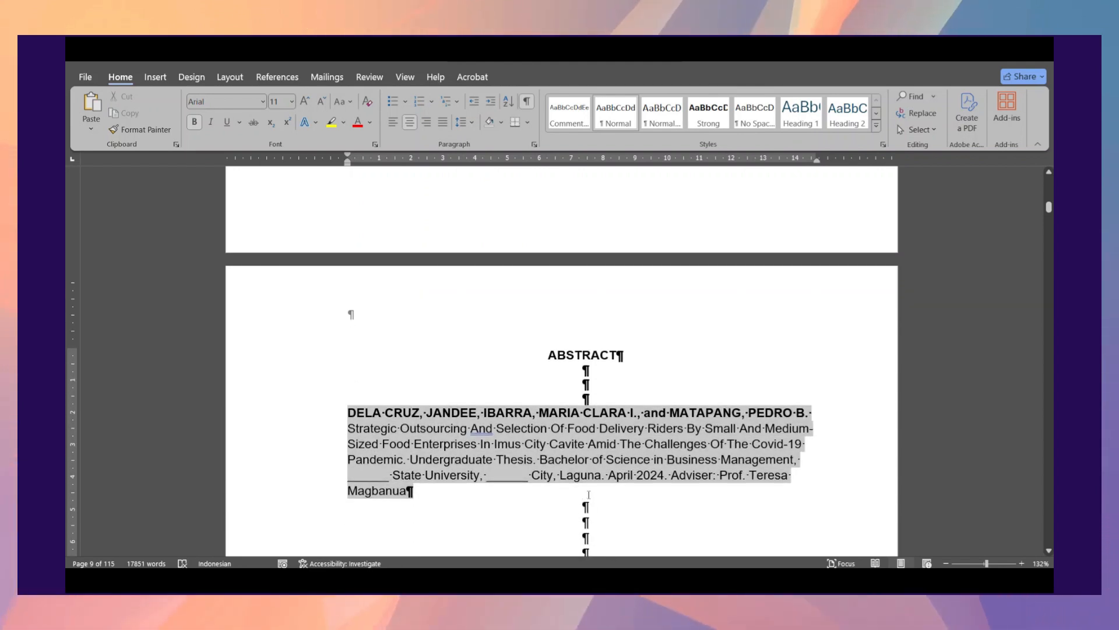
key("ctrl+j")
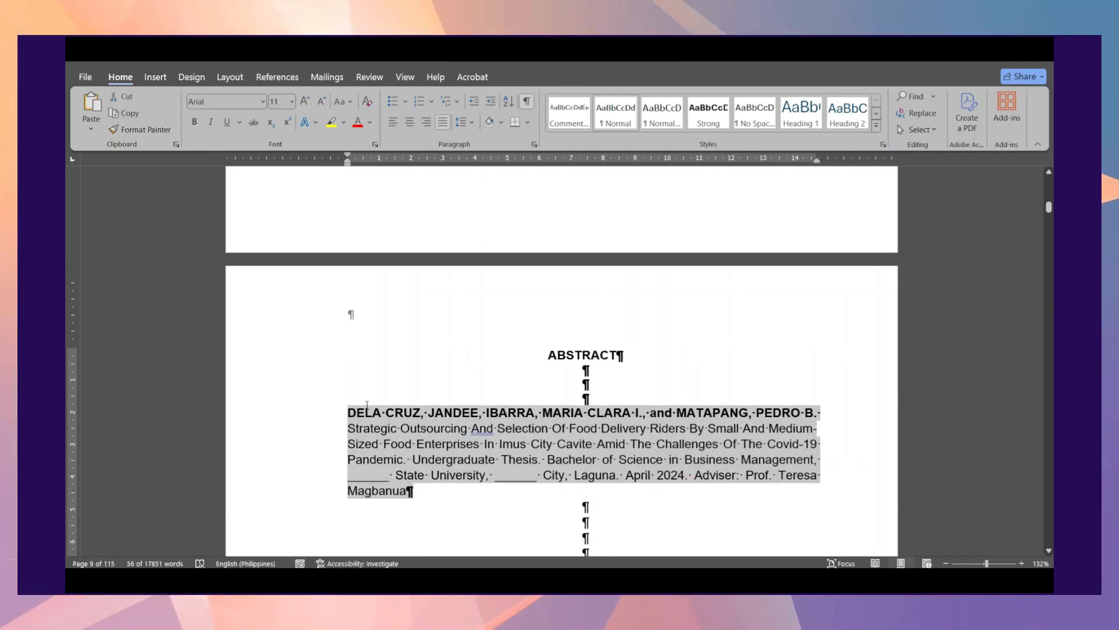
left_click_drag(349, 413, 820, 412)
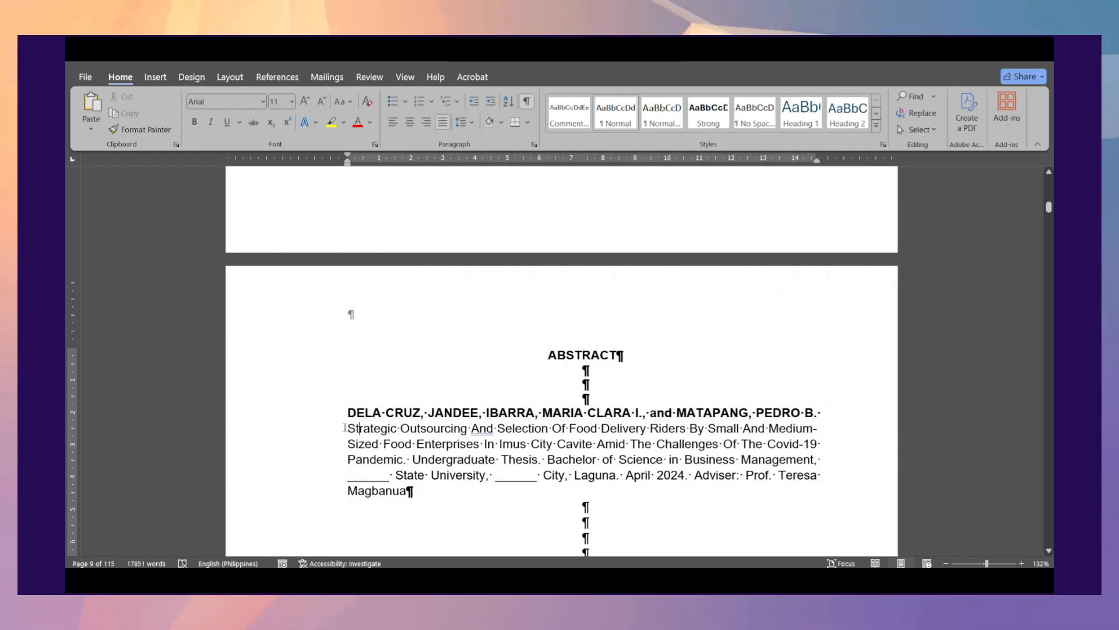
left_click_drag(384, 432, 408, 459)
key("ctrl+b")
Step: Lowercase the capitalised 'And' and 'Of' in the abstract's bold title
left_click(484, 443)
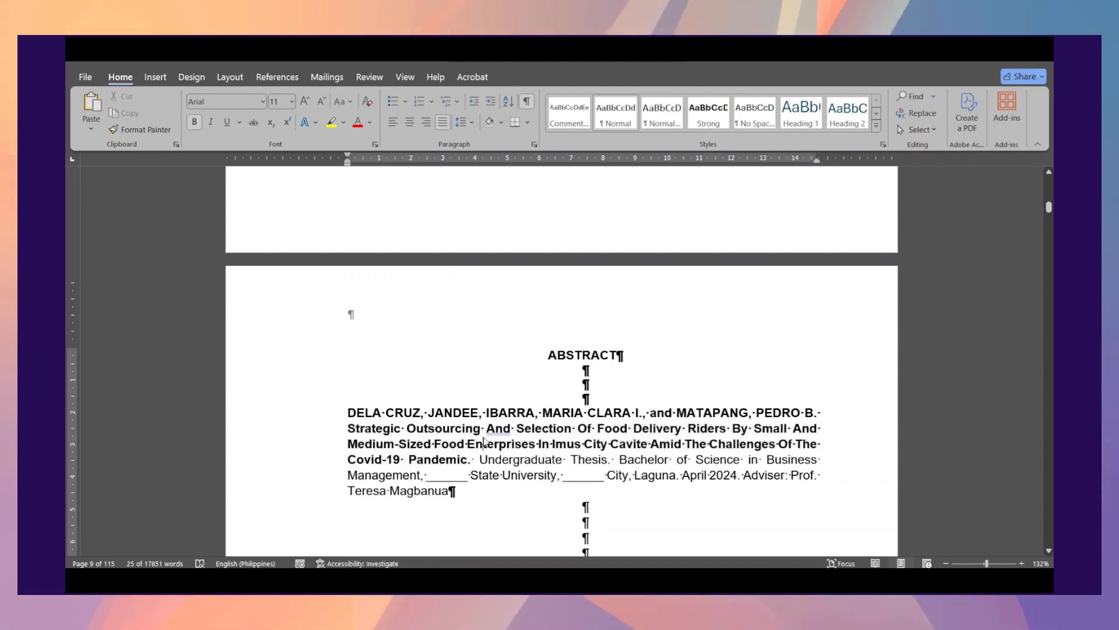
left_click(497, 427)
key("BackSpace")
type("a")
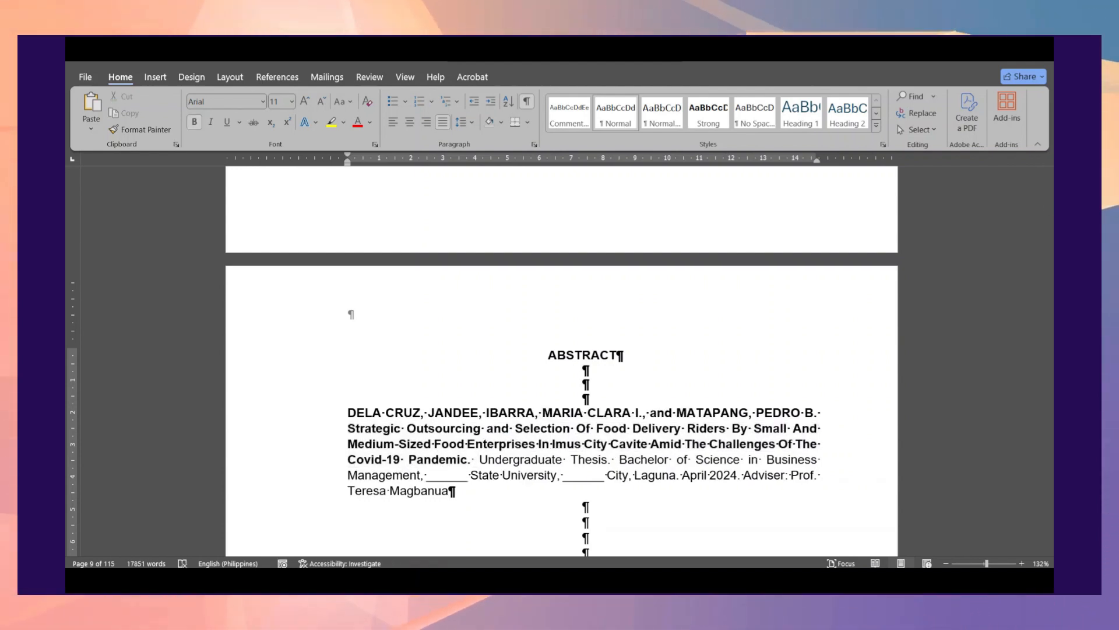
key("ctrl+Right")
key("BackSpace")
type("o")
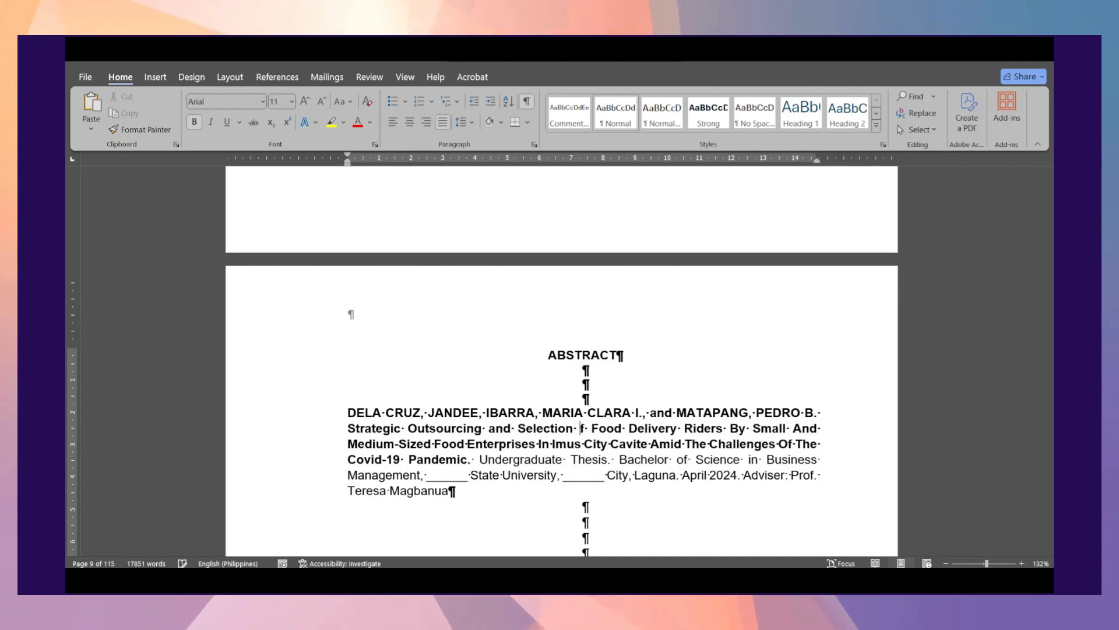
key("Left")
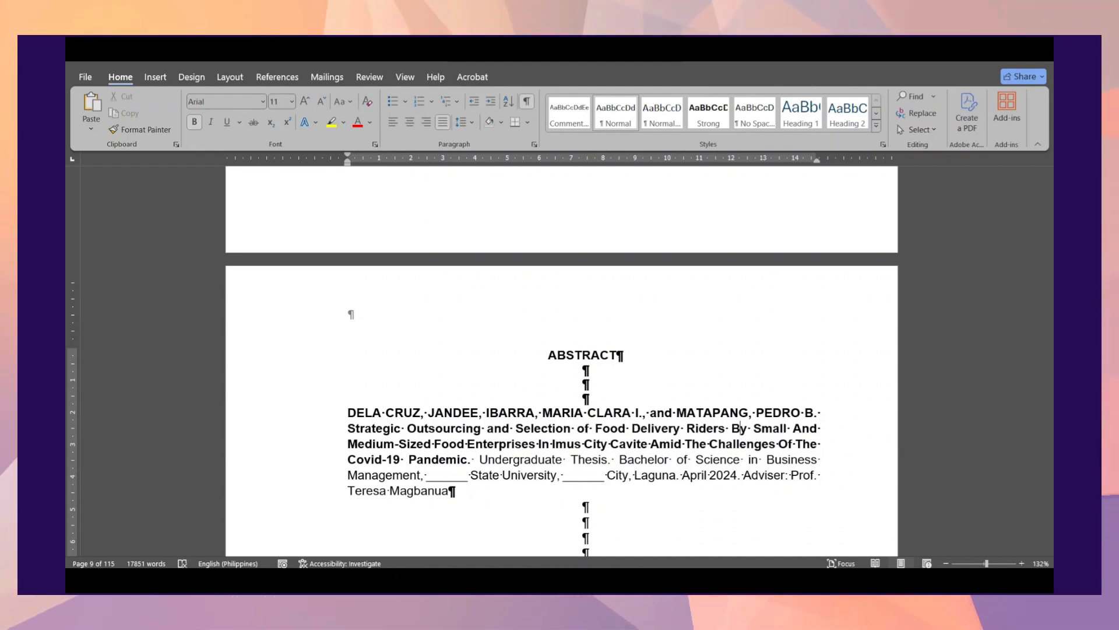
key("ctrl+Right")
key("Right")
key("BackSpace")
type("av")
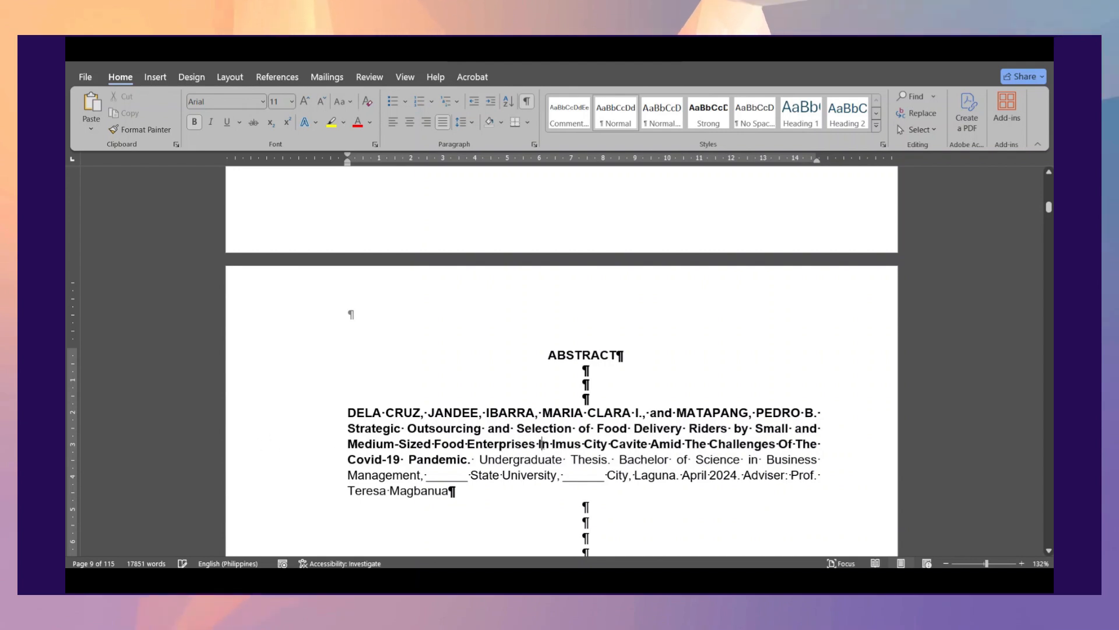
type("i")
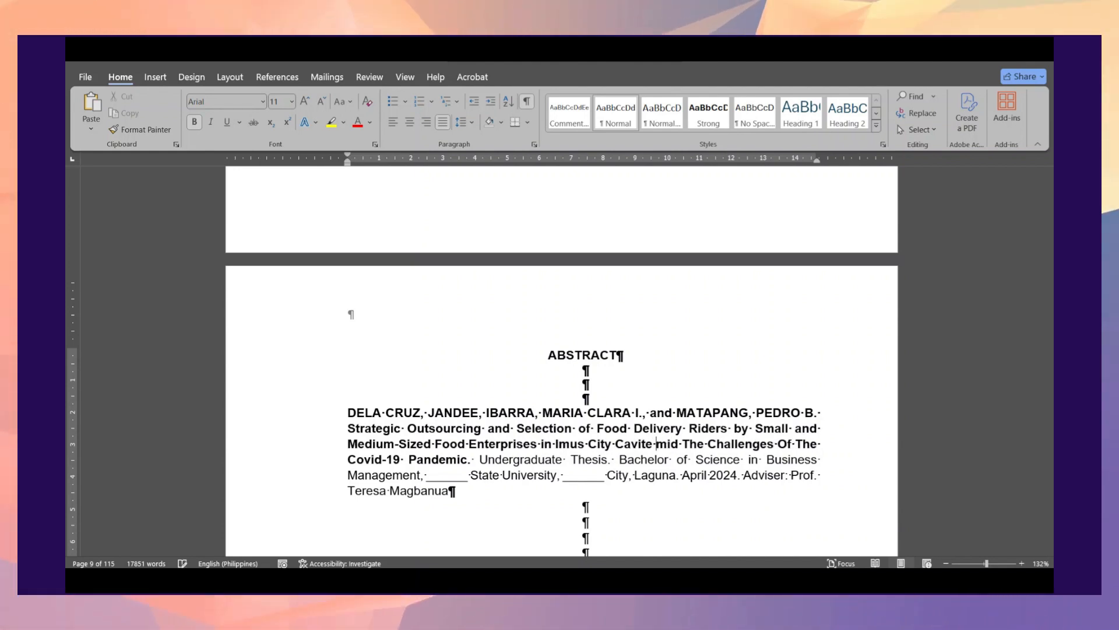
Step: Lowercase 'Amid The' and 'Of The' so the title reads 'Cavite amid the Challenges of the'
key("BackSpace")
type("a")
key("ctrl+Right")
key("Right")
key("BackSpace")
type("t")
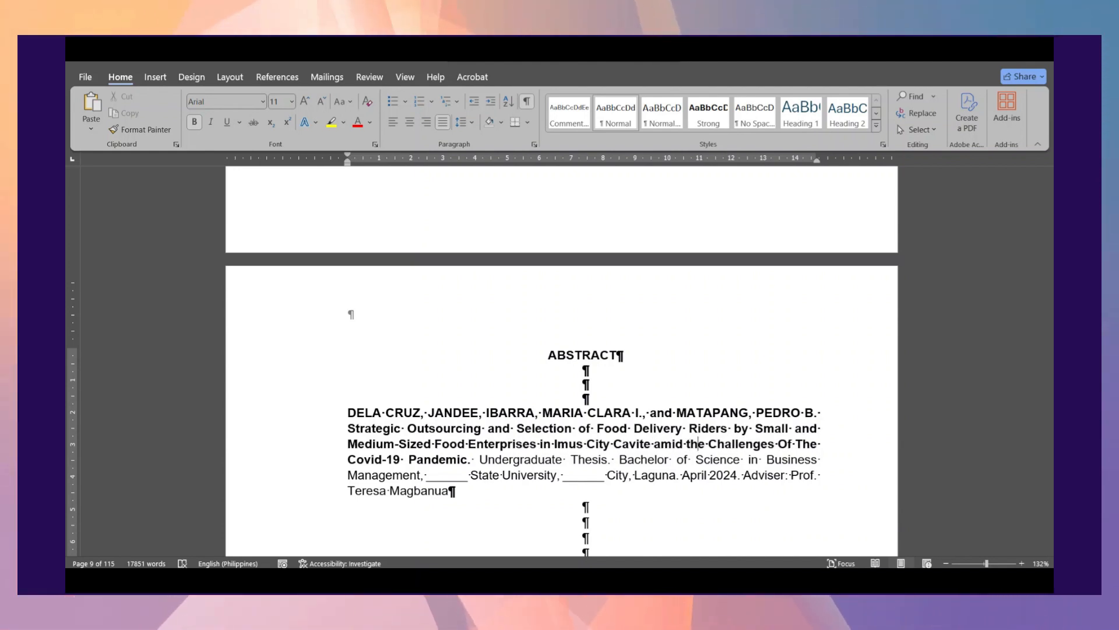
key("Right")
key("Right")
key("Right")
key("Right")
key("Right")
key("Right")
key("Right")
key("Right")
key("Right")
key("Right")
key("Right")
key("Right")
key("Right")
key("Right")
key("Right")
key("BackSpace")
key("BackSpace")
type("og")
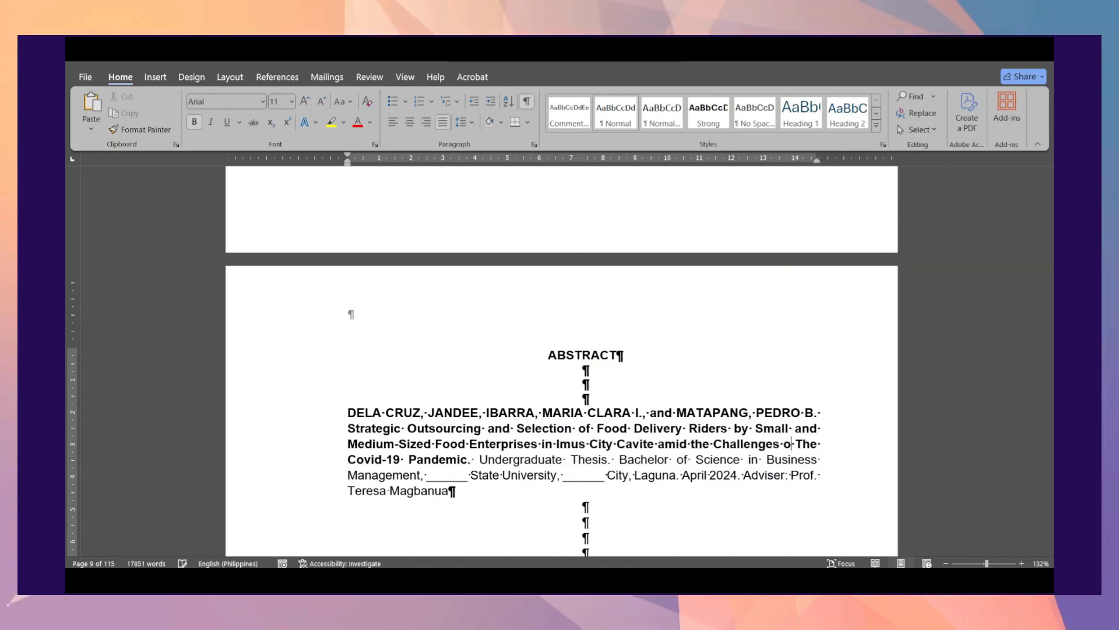
type("f")
key("Right")
key("Right")
key("BackSpace")
type("t")
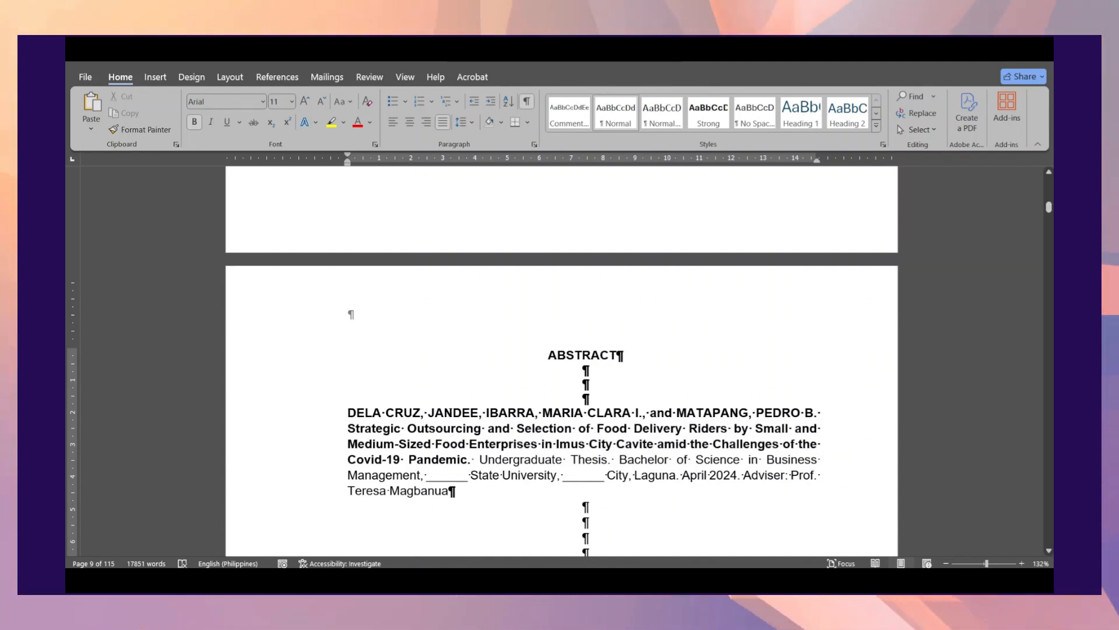
scroll(530, 477, "down", 1)
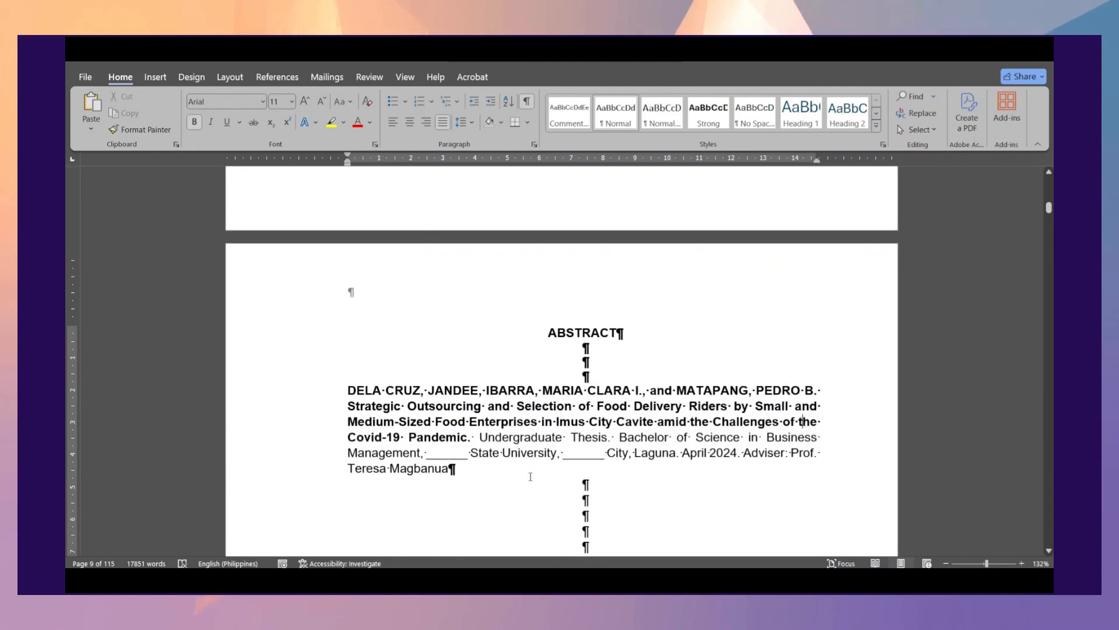
Step: Hide formatting marks and delete the blank lines between the citation and the abstract body
key("ctrl+shift+8")
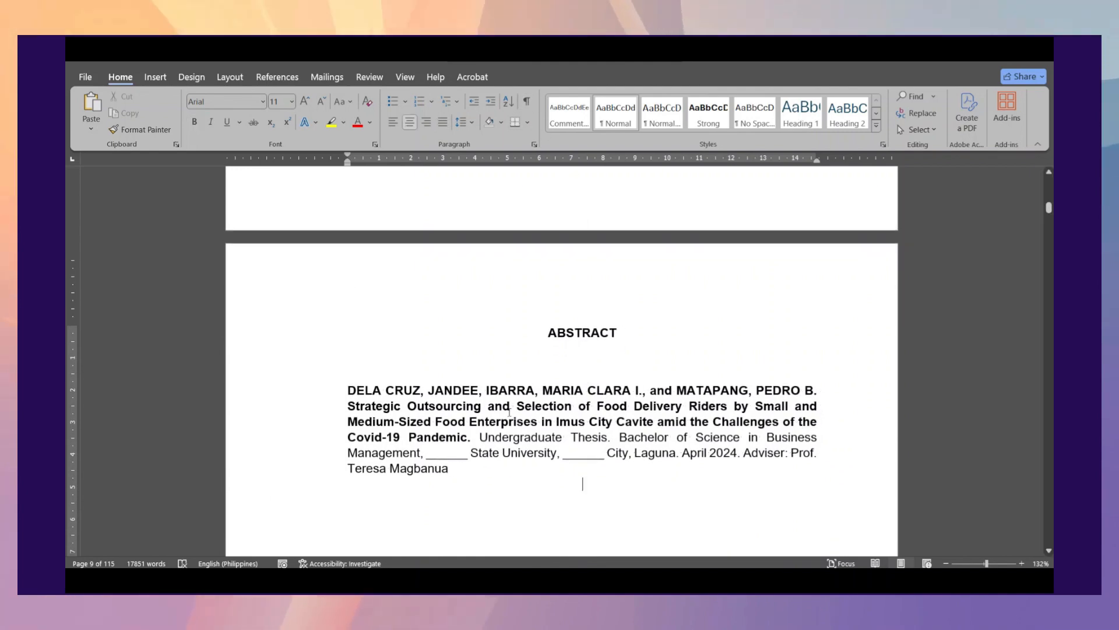
left_click(481, 467)
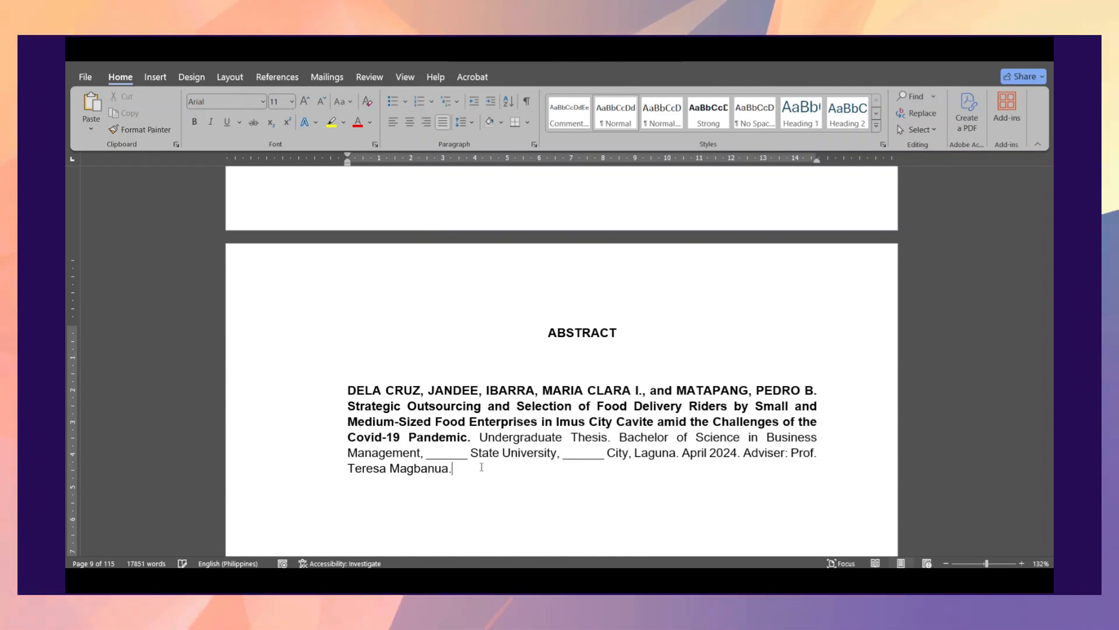
scroll(481, 467, "down", 5)
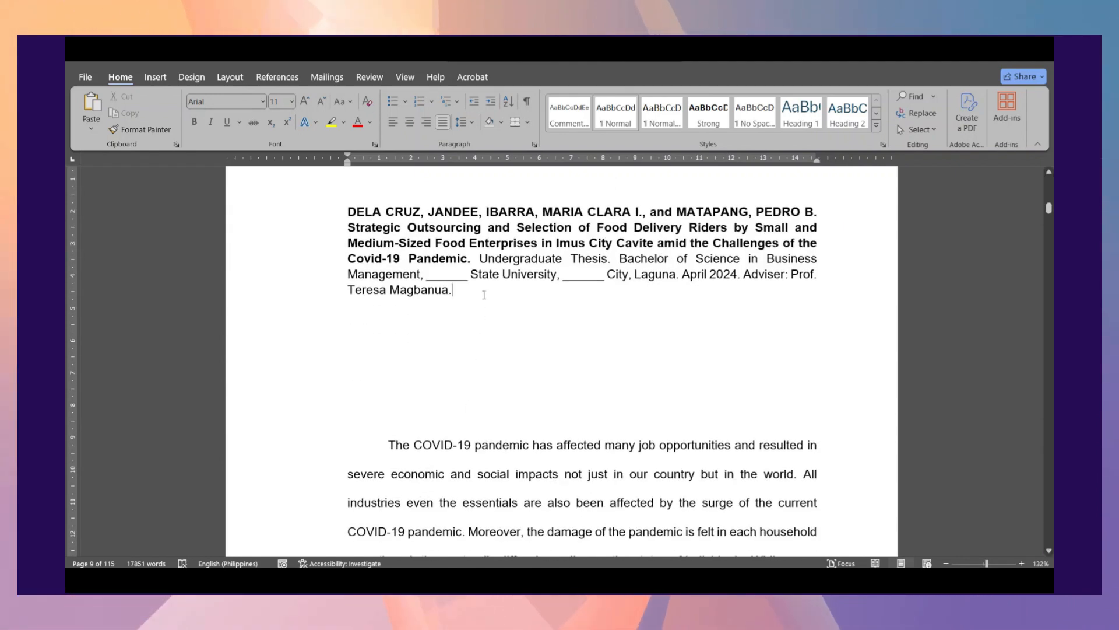
key("BackSpace")
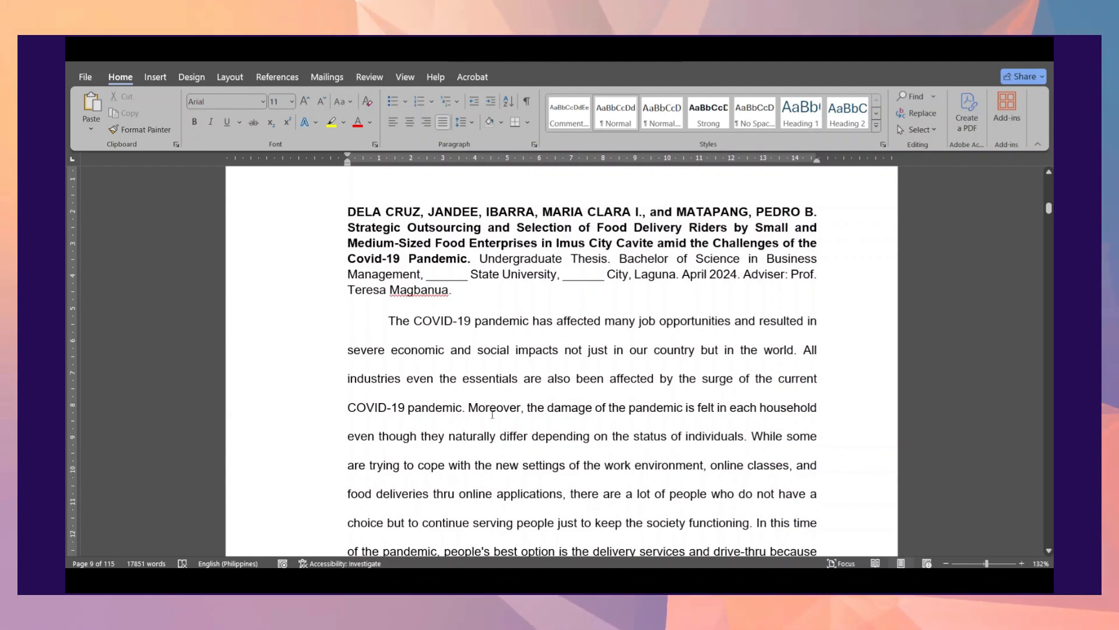
scroll(499, 417, "down", 2)
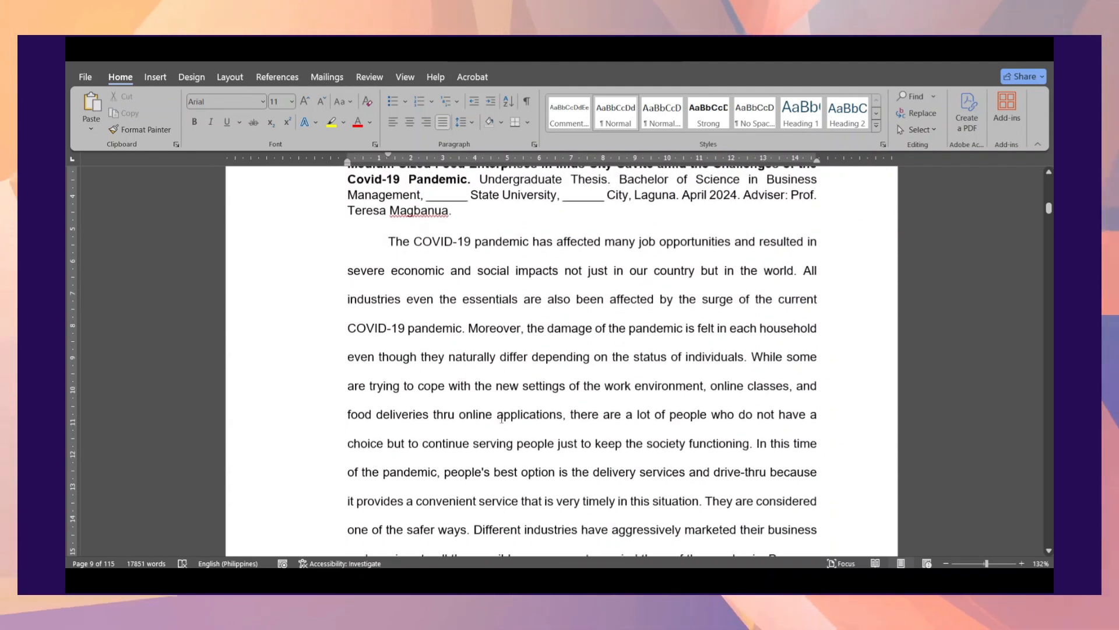
scroll(501, 418, "down", 20)
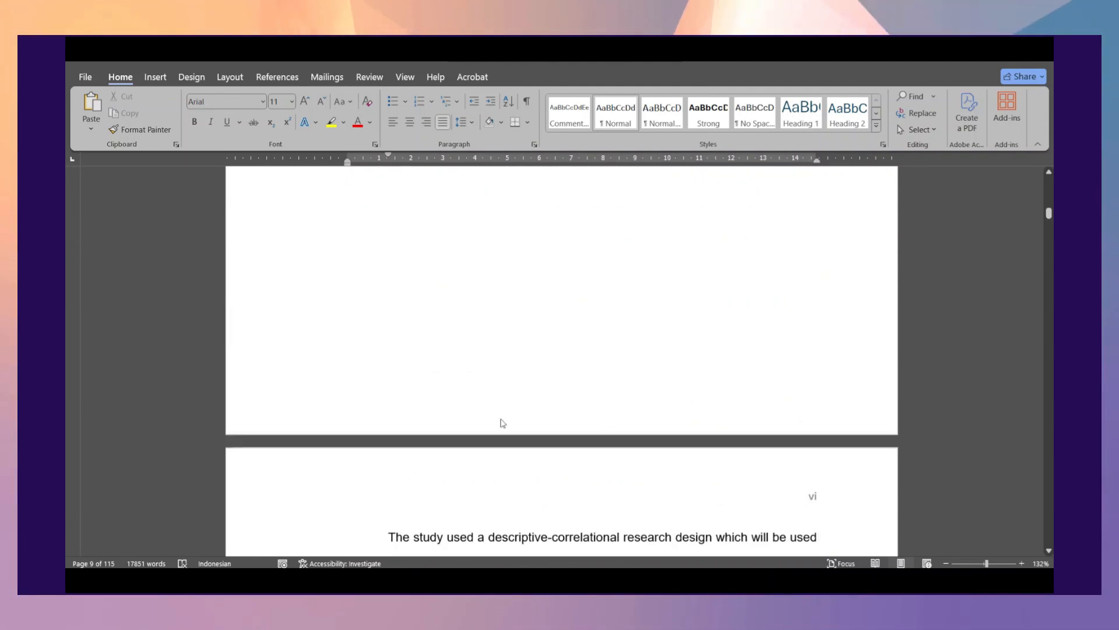
scroll(503, 423, "up", 20)
scroll(501, 419, "down", 5)
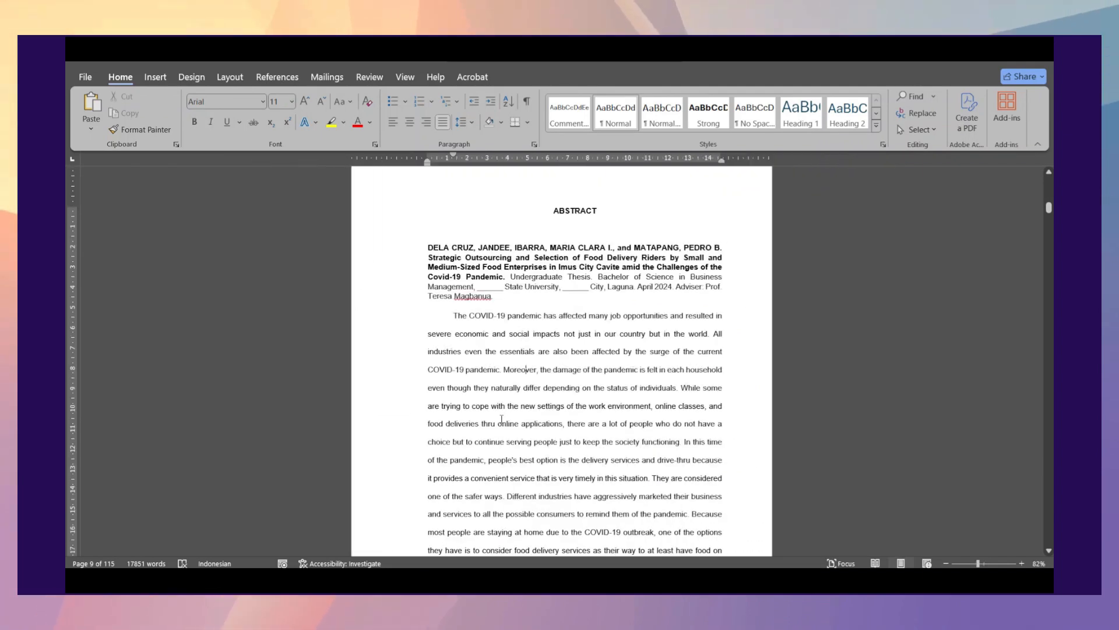
scroll(501, 419, "down", 15)
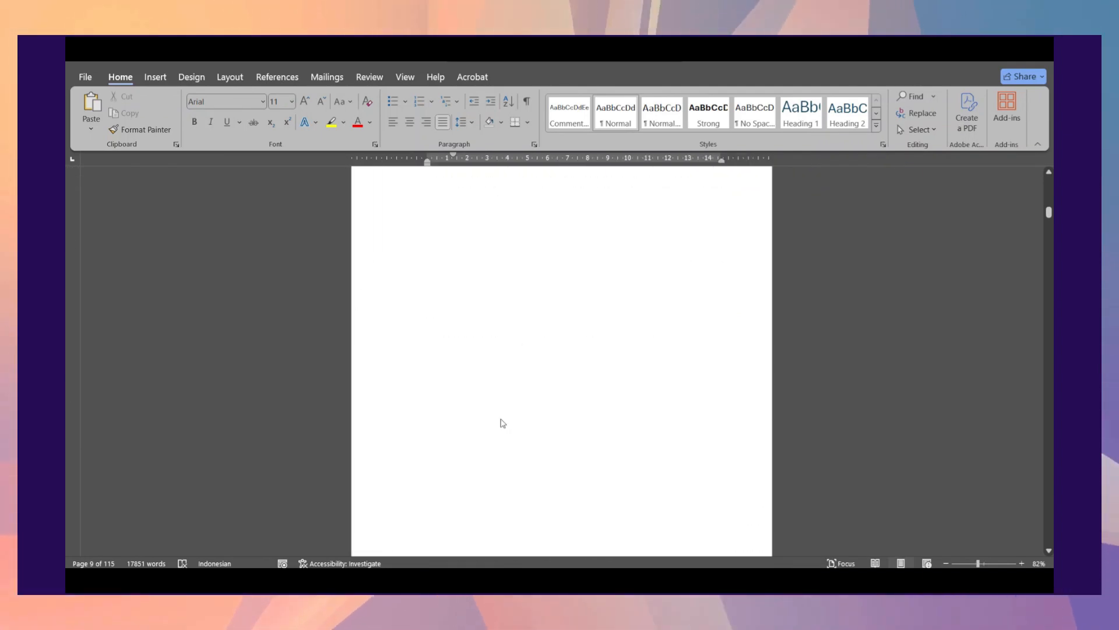
scroll(502, 421, "down", 10)
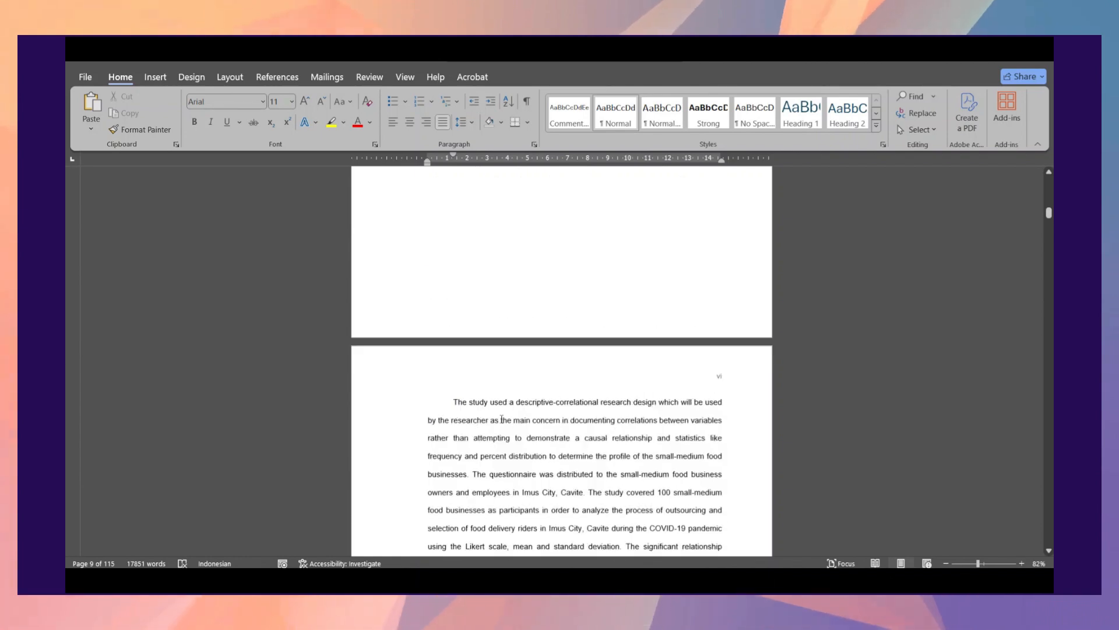
Step: Delete the page break after 'Cavite.' so the descriptive-correlational paragraph follows directly
scroll(502, 419, "up", 6)
left_click(707, 247)
key("Delete")
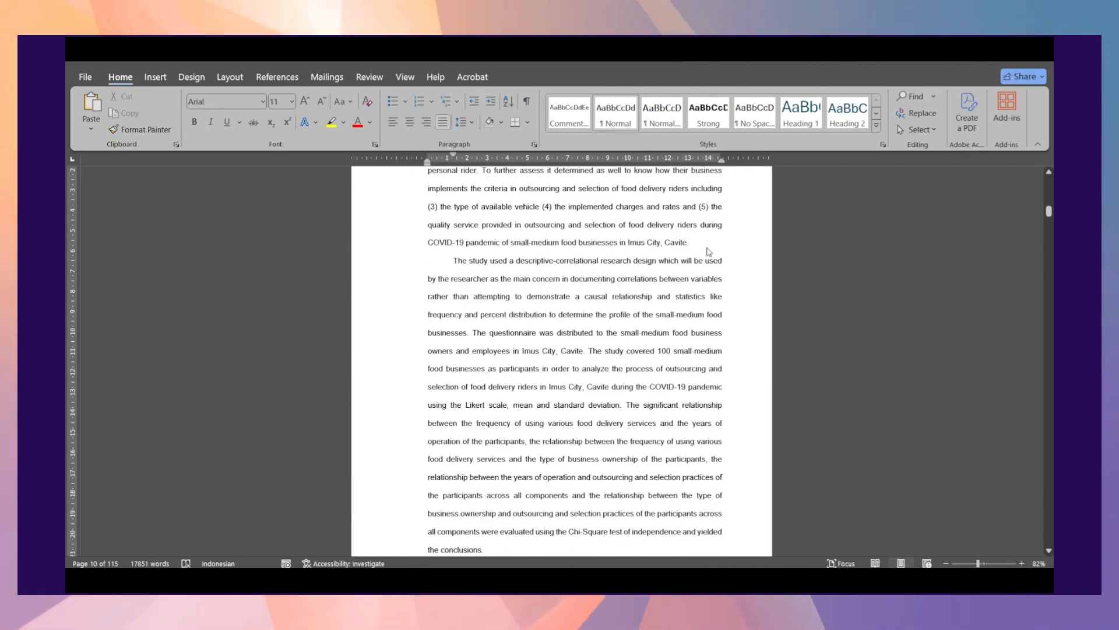
Step: Check that the surrounding paragraphs' line spacing stays at 2.0
scroll(524, 245, "down", 6)
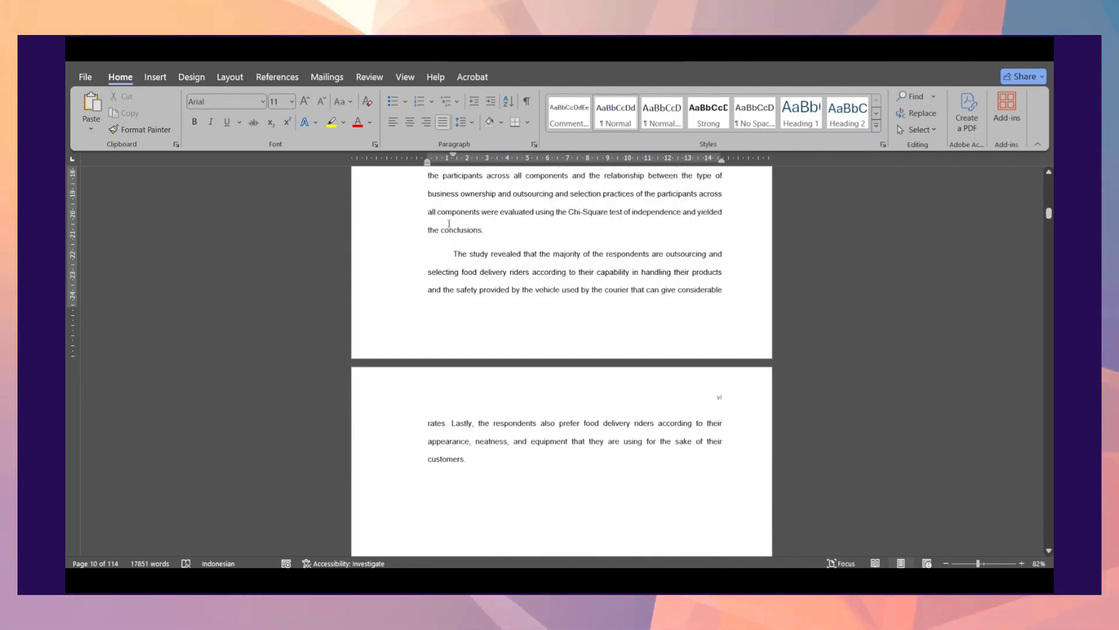
left_click(462, 232)
scroll(463, 232, "up", 7)
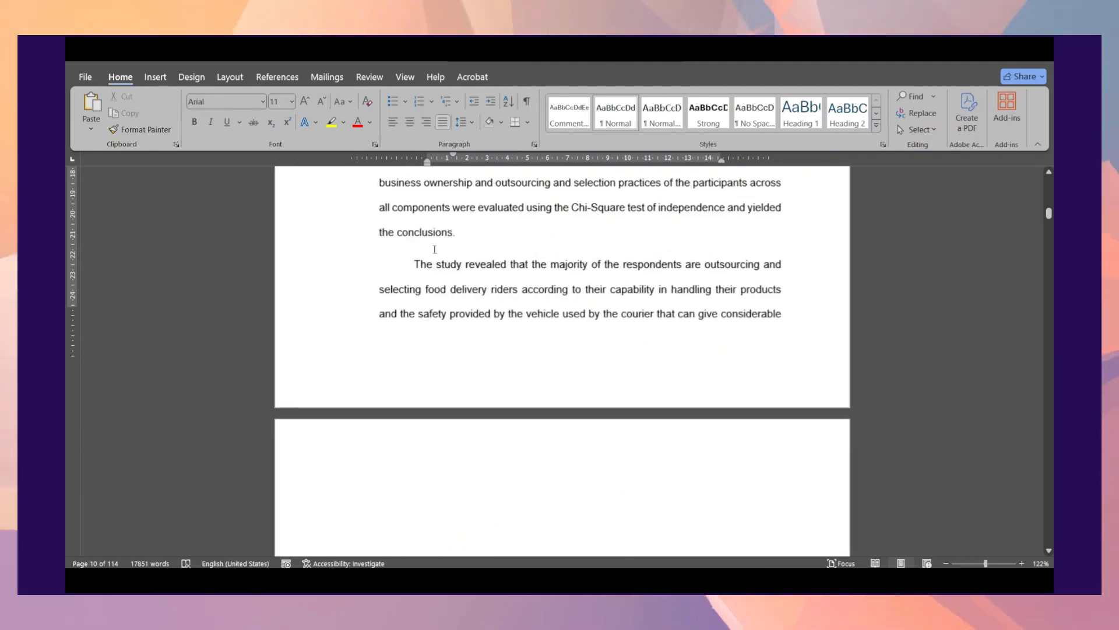
scroll(405, 280, "up", 3)
left_click_drag(366, 317, 408, 361)
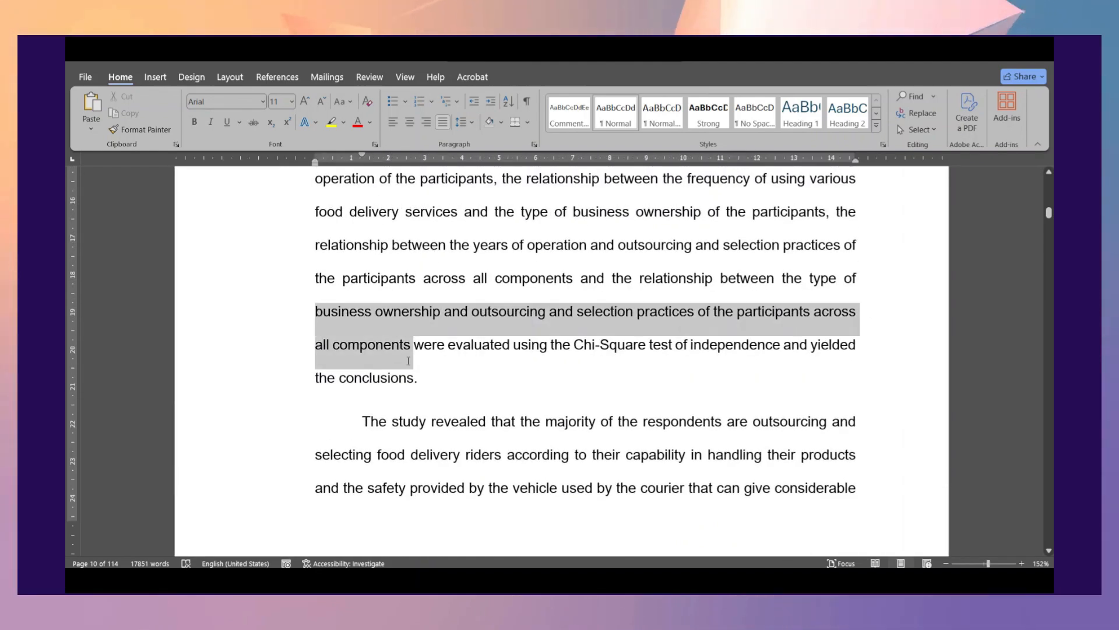
left_click(380, 402)
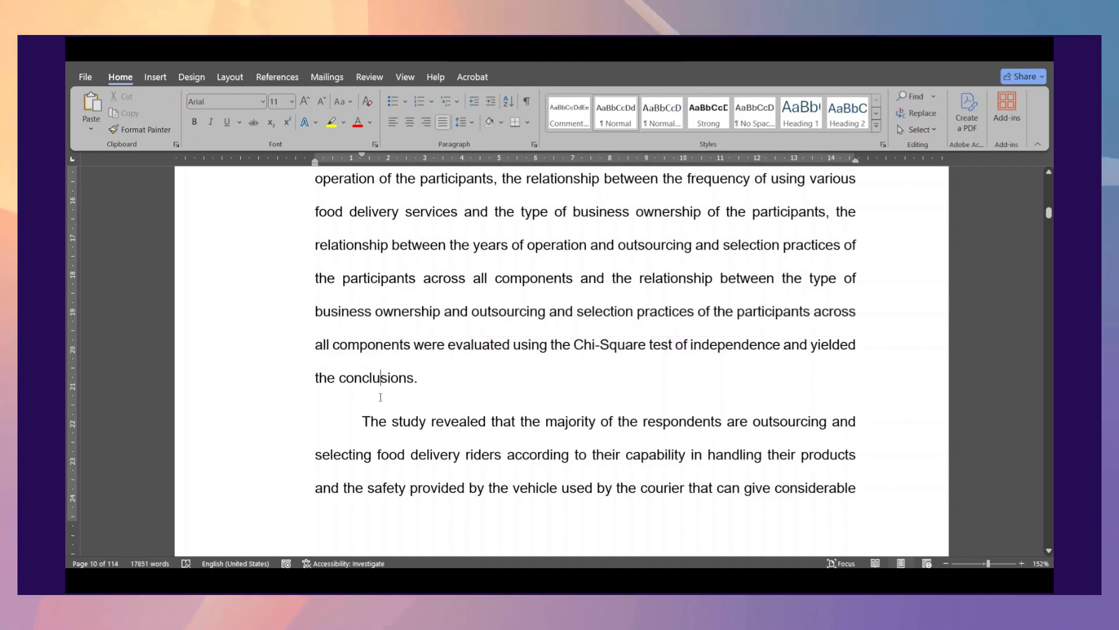
left_click_drag(332, 344, 391, 386)
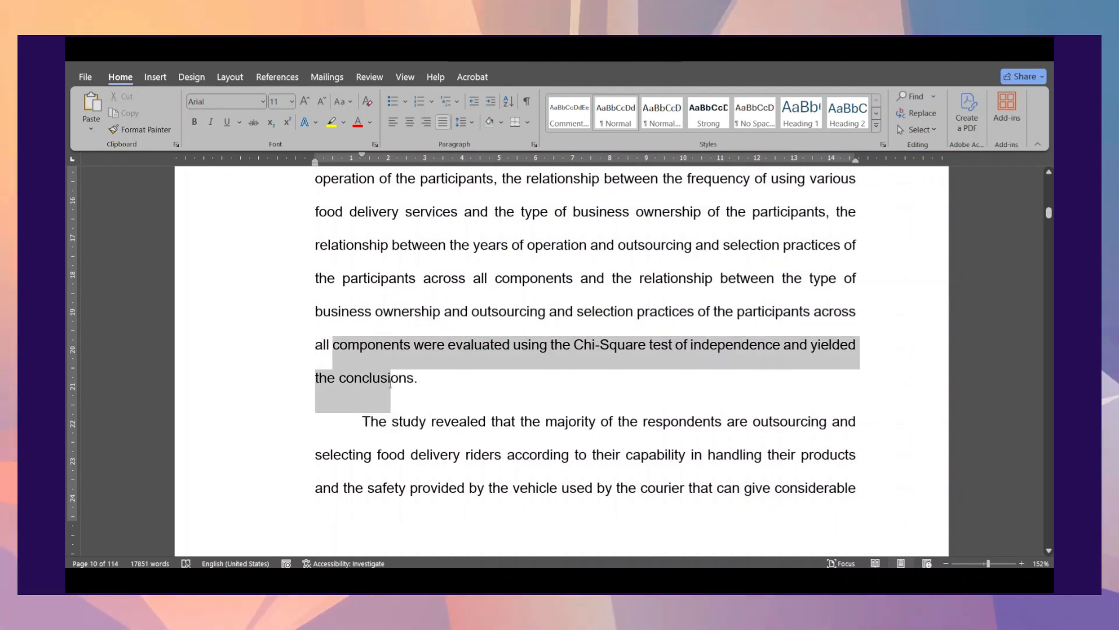
left_click(390, 386)
left_click(461, 122)
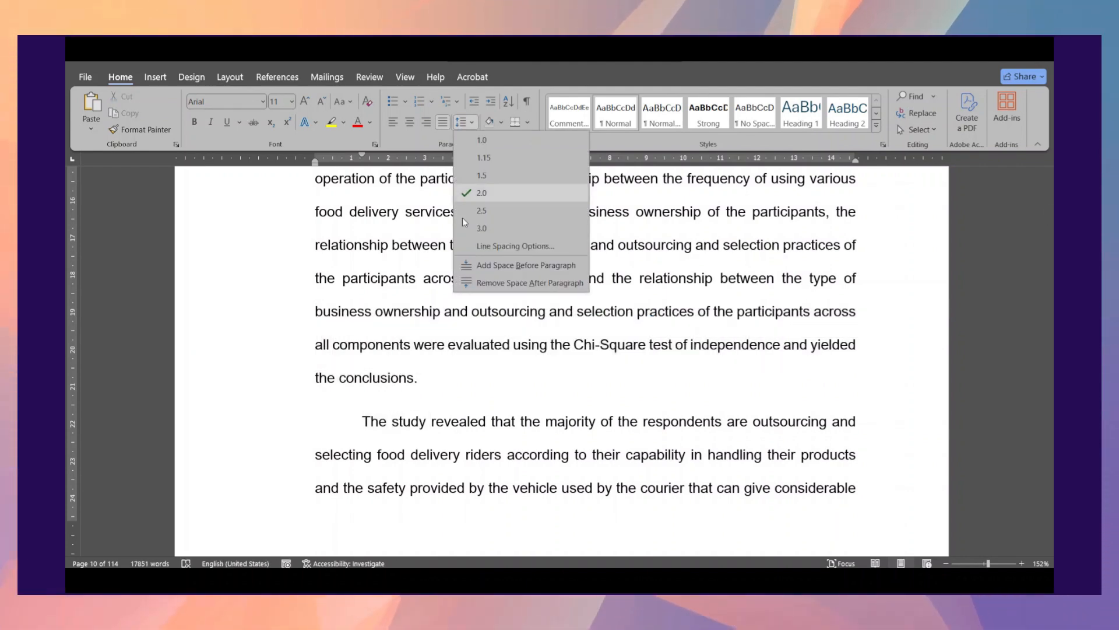
left_click(557, 290)
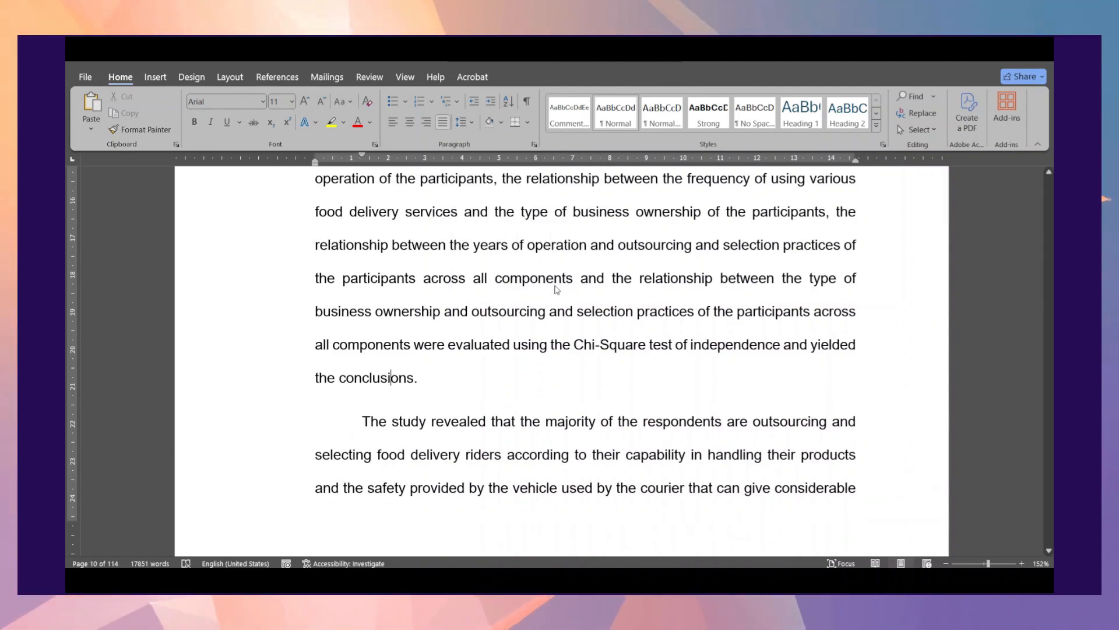
scroll(531, 408, "up", 8)
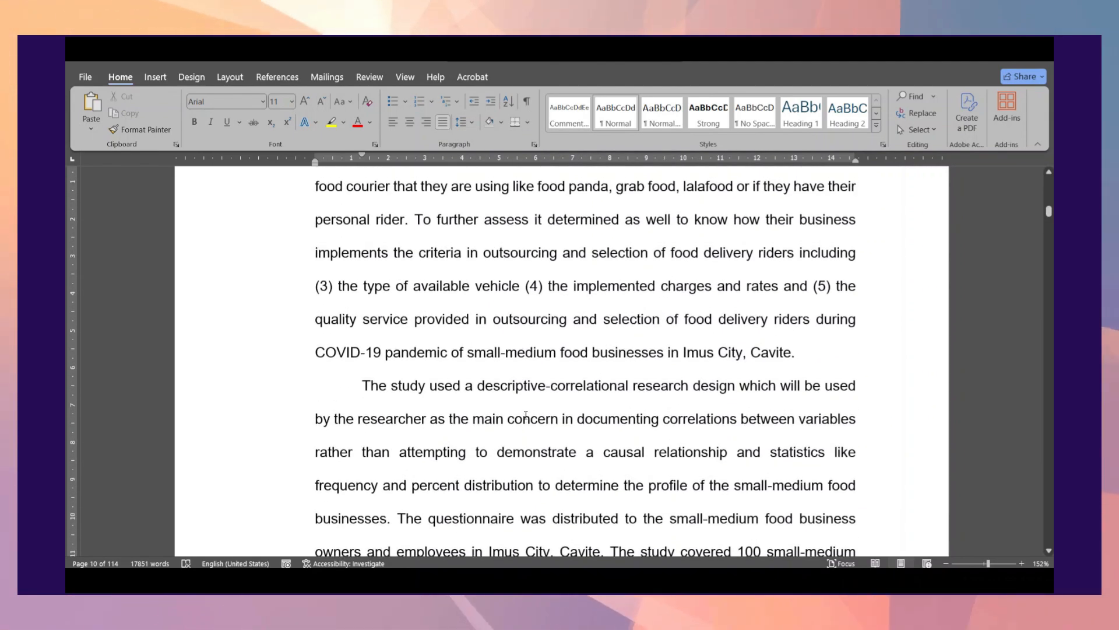
scroll(526, 415, "down", 15)
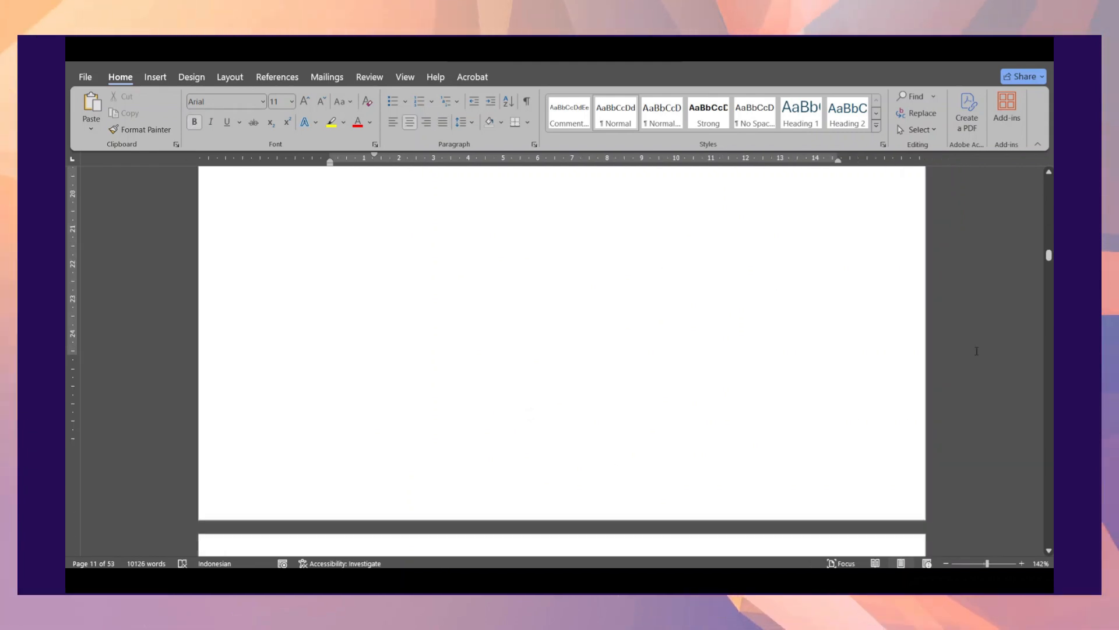
scroll(977, 351, "down", 5)
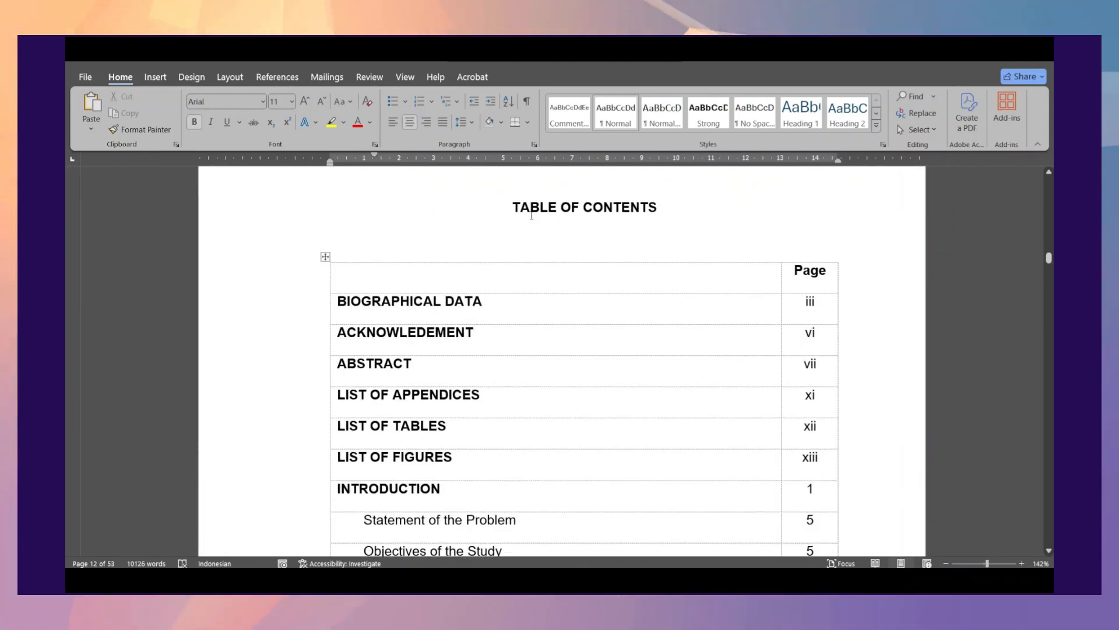
left_click(516, 210)
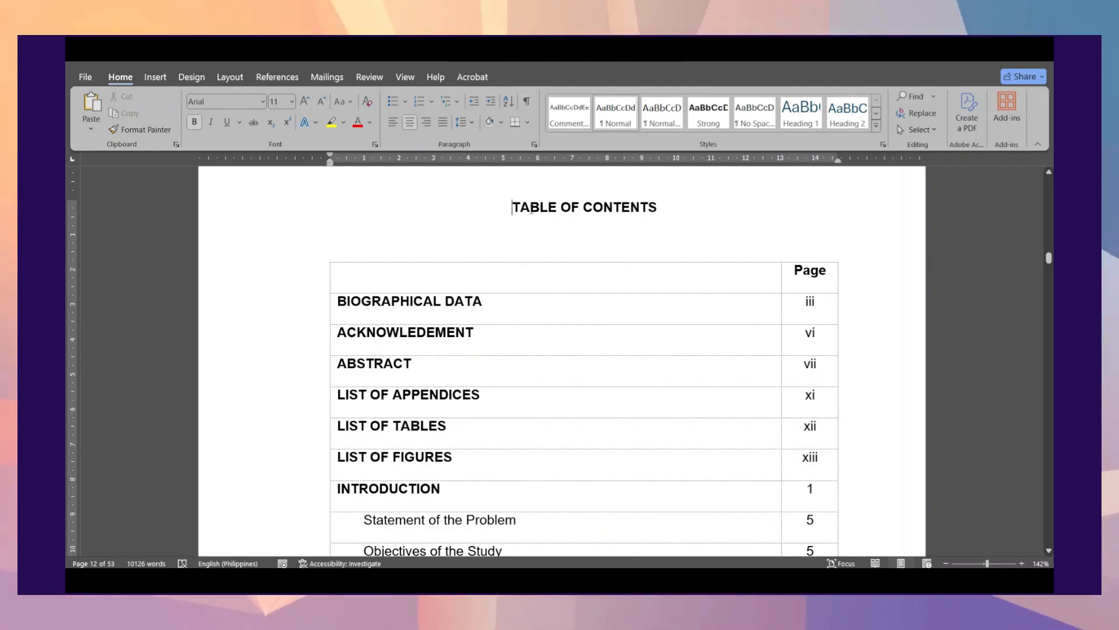
triple_click(531, 210)
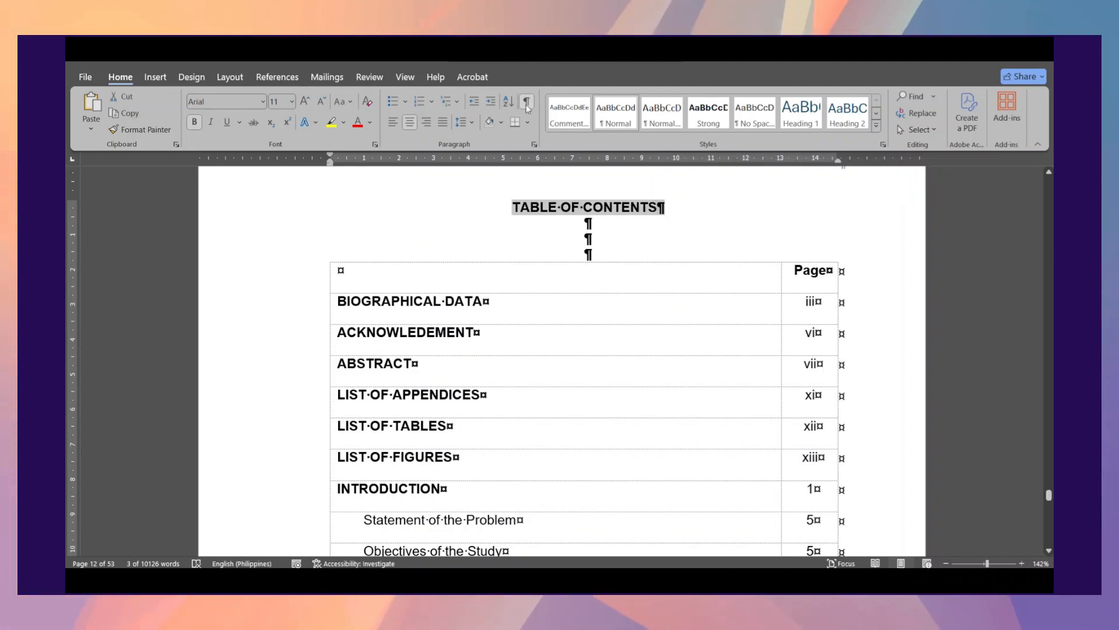
left_click(604, 237)
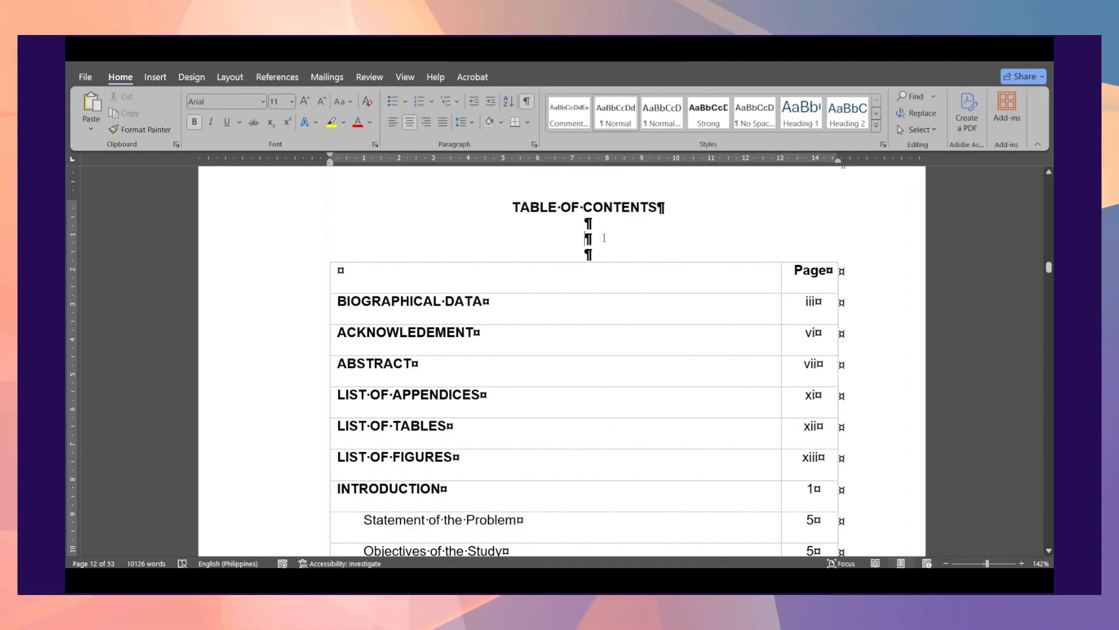
left_click(662, 207)
key("BackSpace")
left_click(595, 247)
scroll(593, 247, "down", 1)
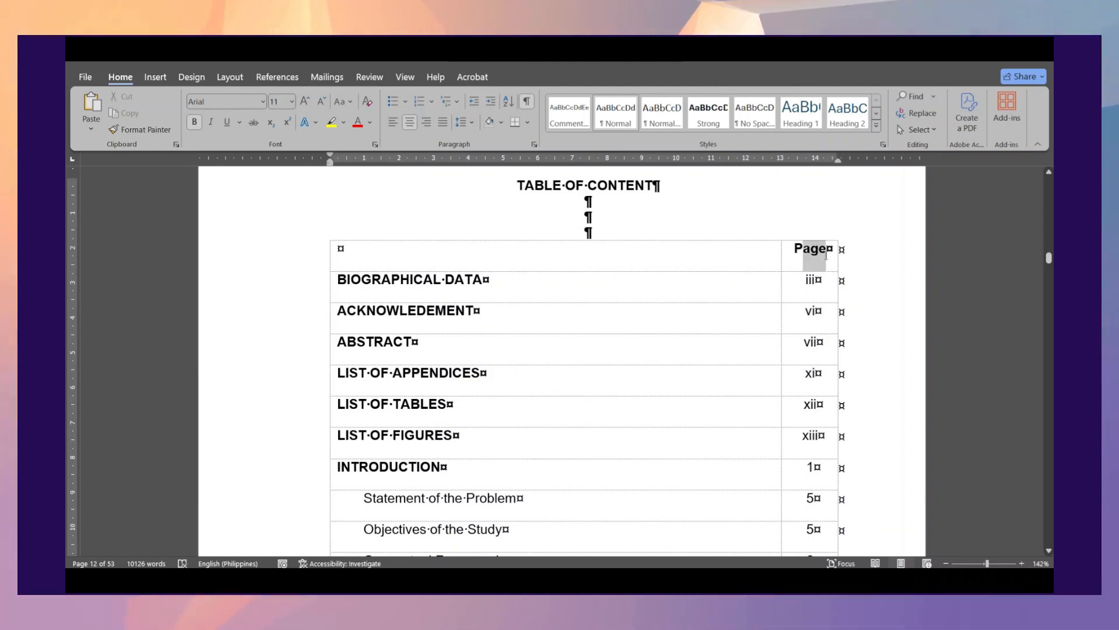
left_click(486, 293)
scroll(486, 294, "down", 1)
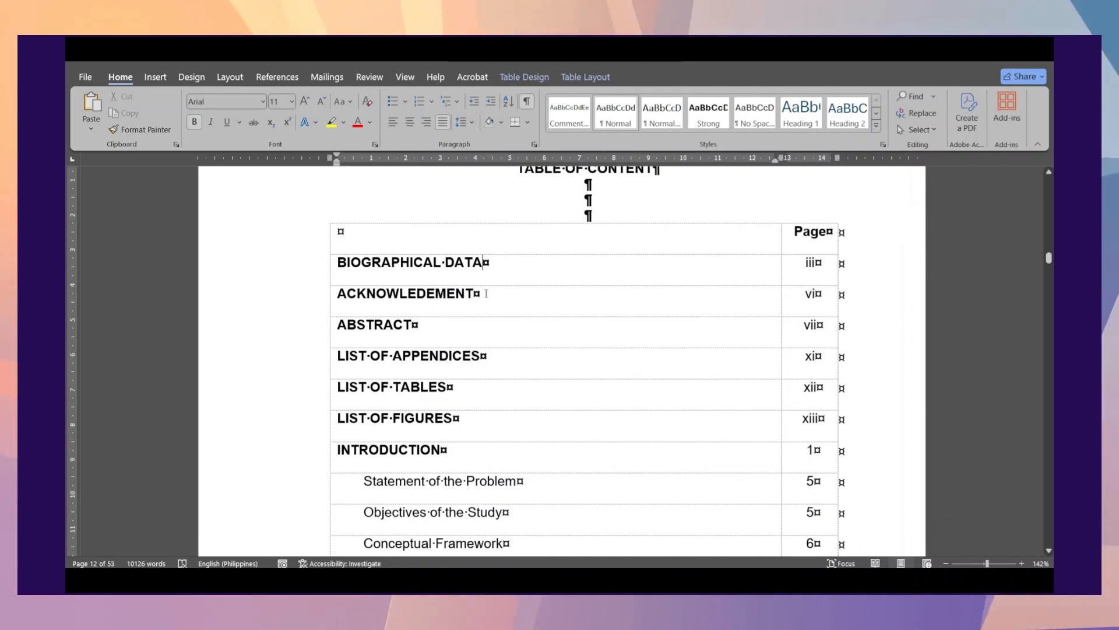
scroll(486, 294, "down", 4)
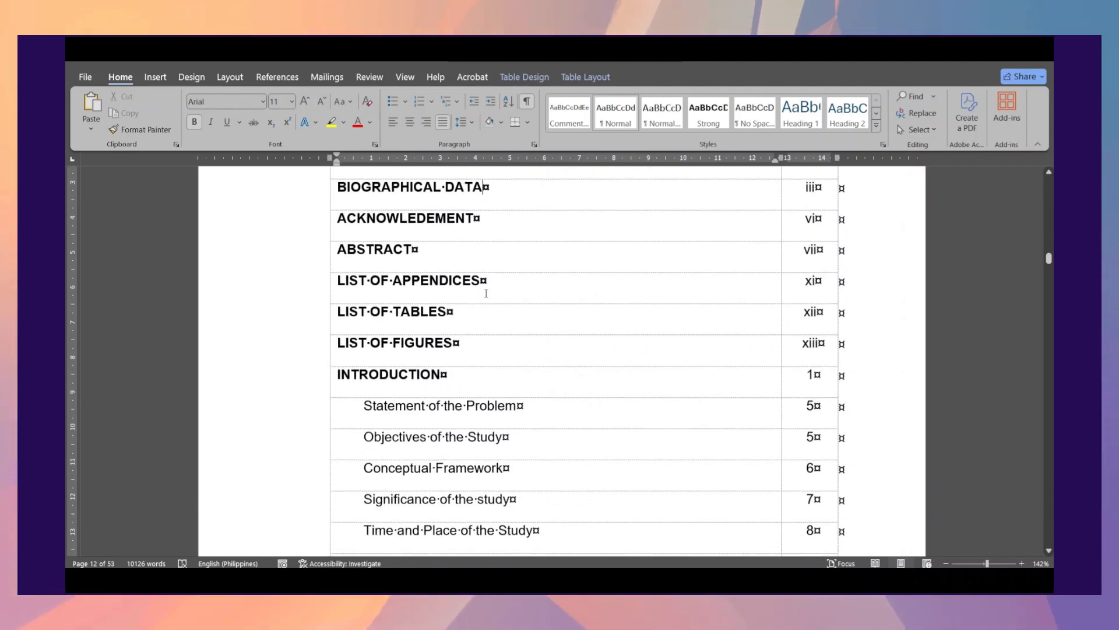
scroll(487, 294, "down", 5)
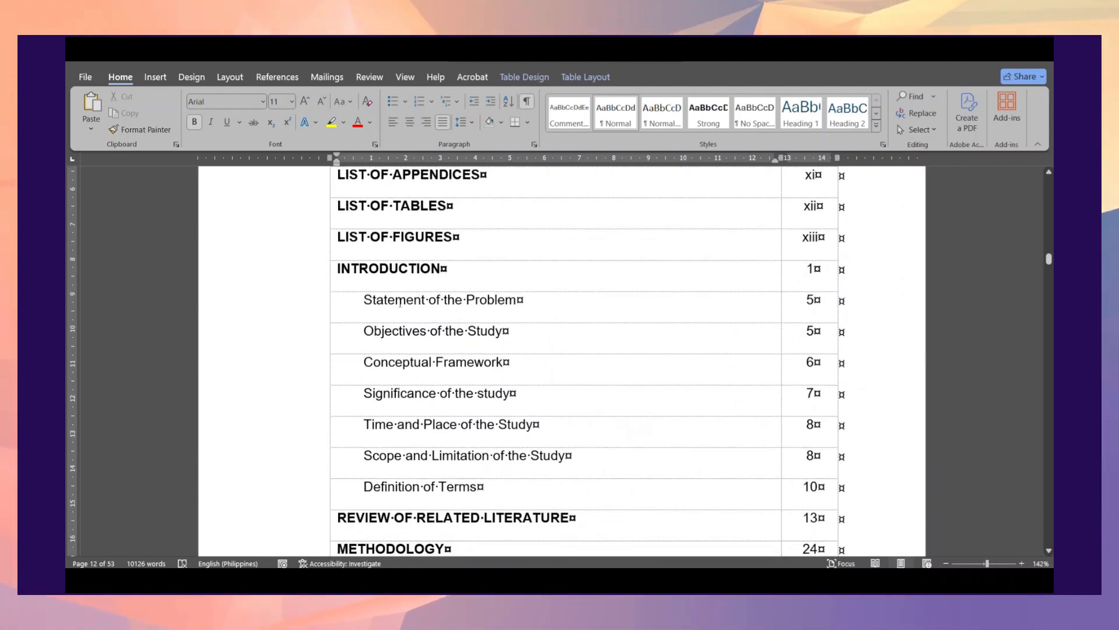
left_click_drag(330, 303, 397, 303)
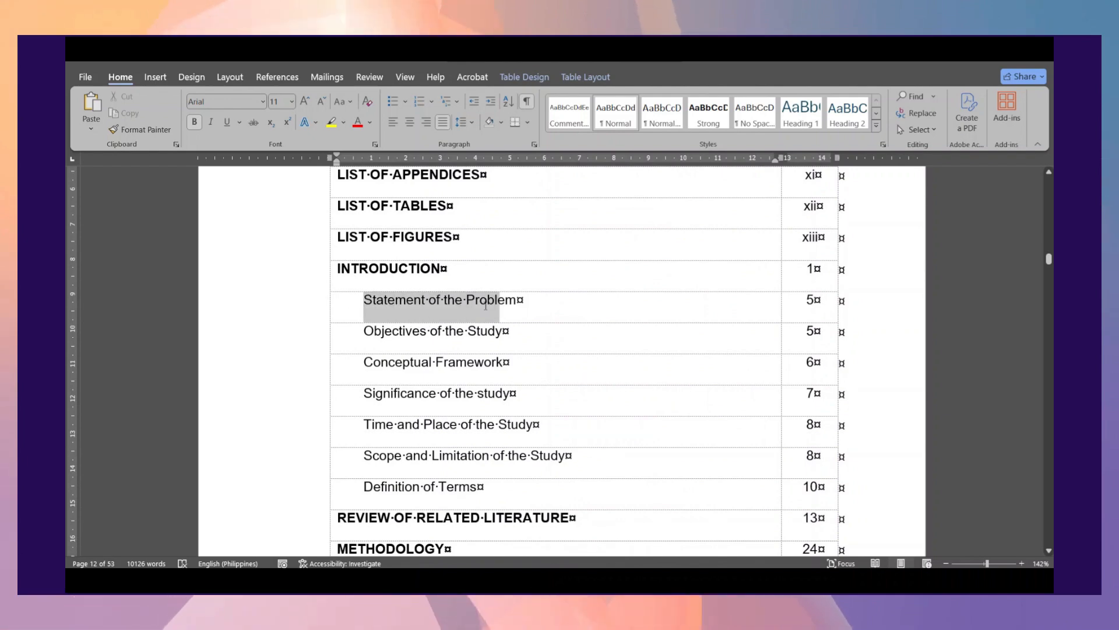
left_click_drag(486, 306, 525, 493)
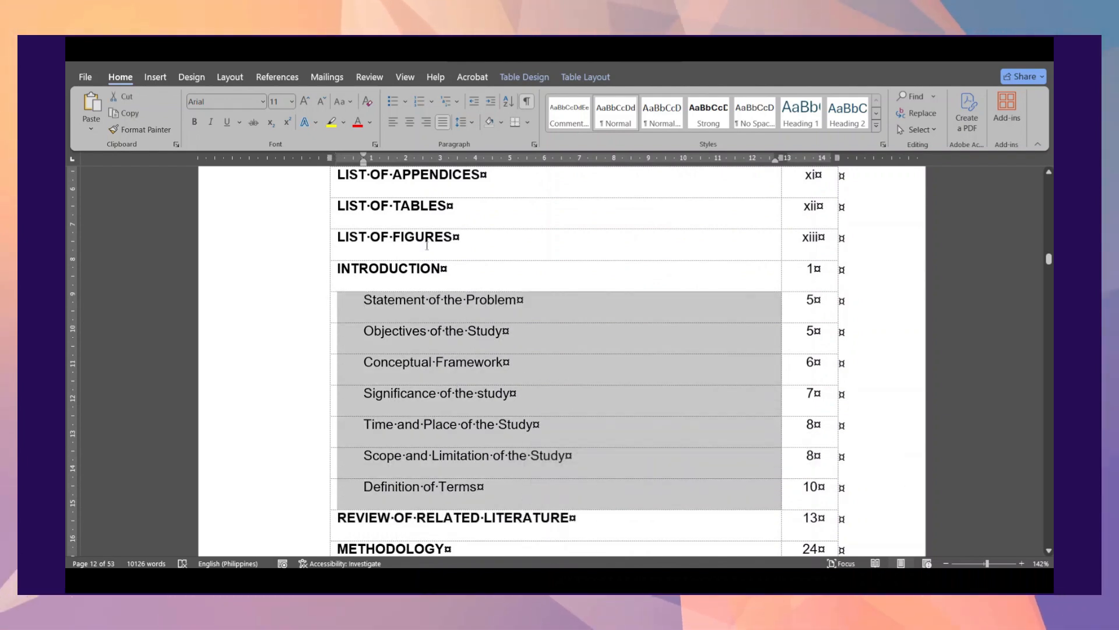
scroll(468, 346, "down", 4)
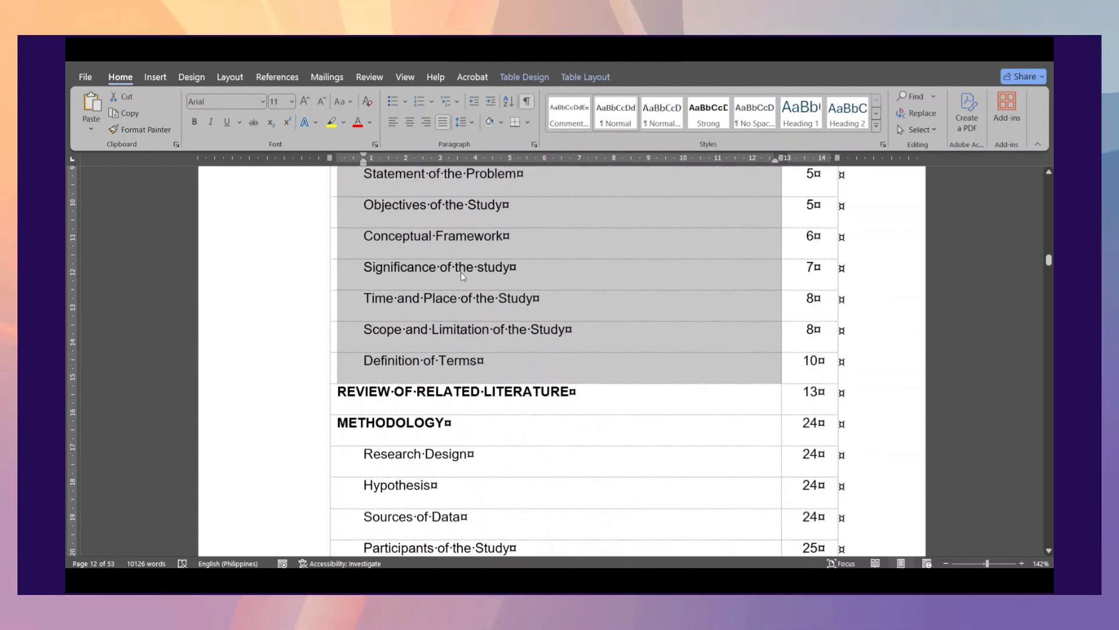
left_click(474, 299)
scroll(474, 299, "down", 2)
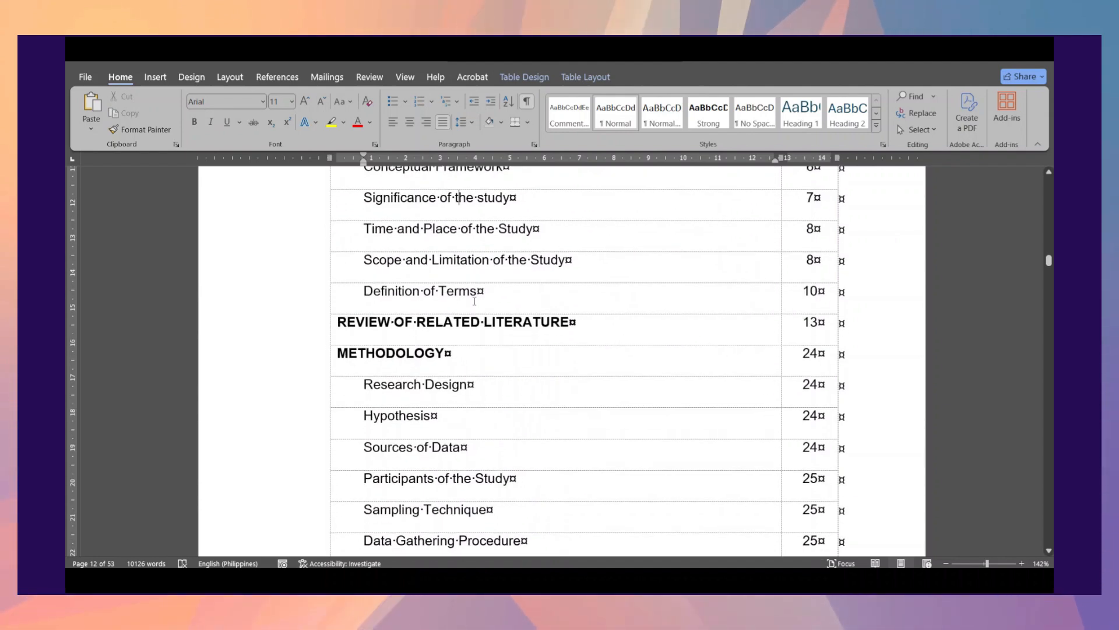
scroll(467, 301, "down", 2)
left_click_drag(345, 249, 520, 271)
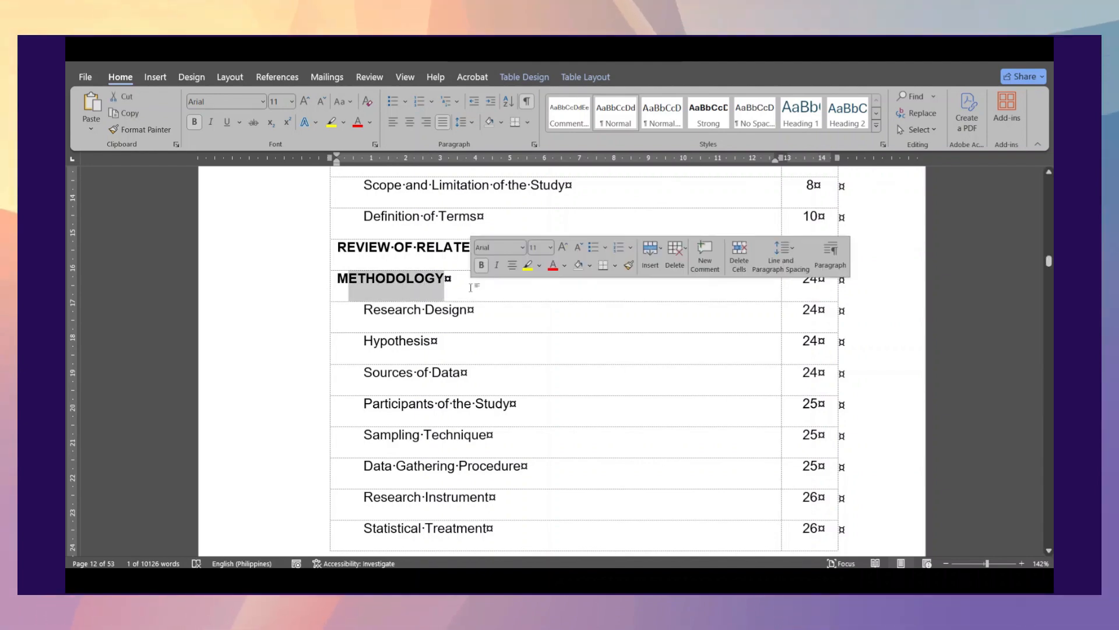
scroll(472, 288, "down", 3)
scroll(471, 287, "down", 7)
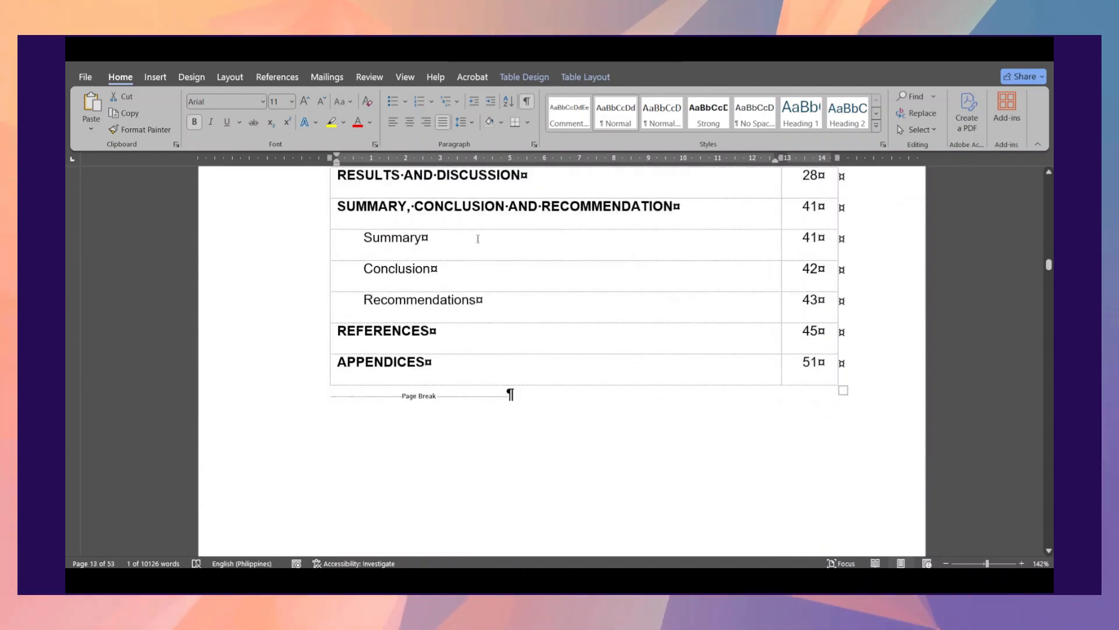
scroll(492, 260, "down", 1)
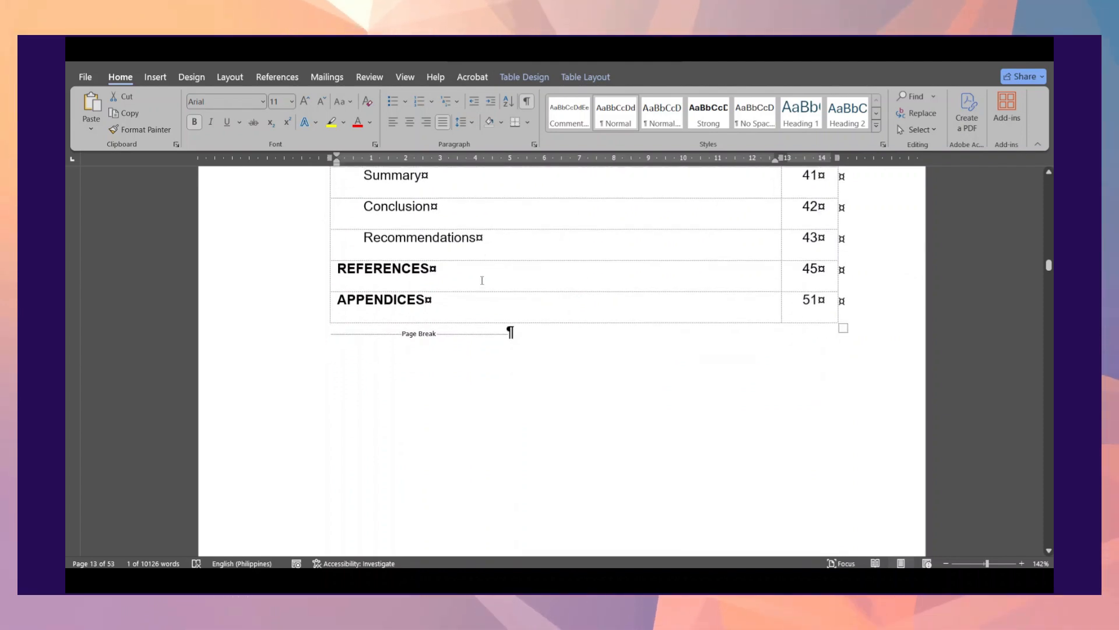
scroll(497, 331, "up", 15)
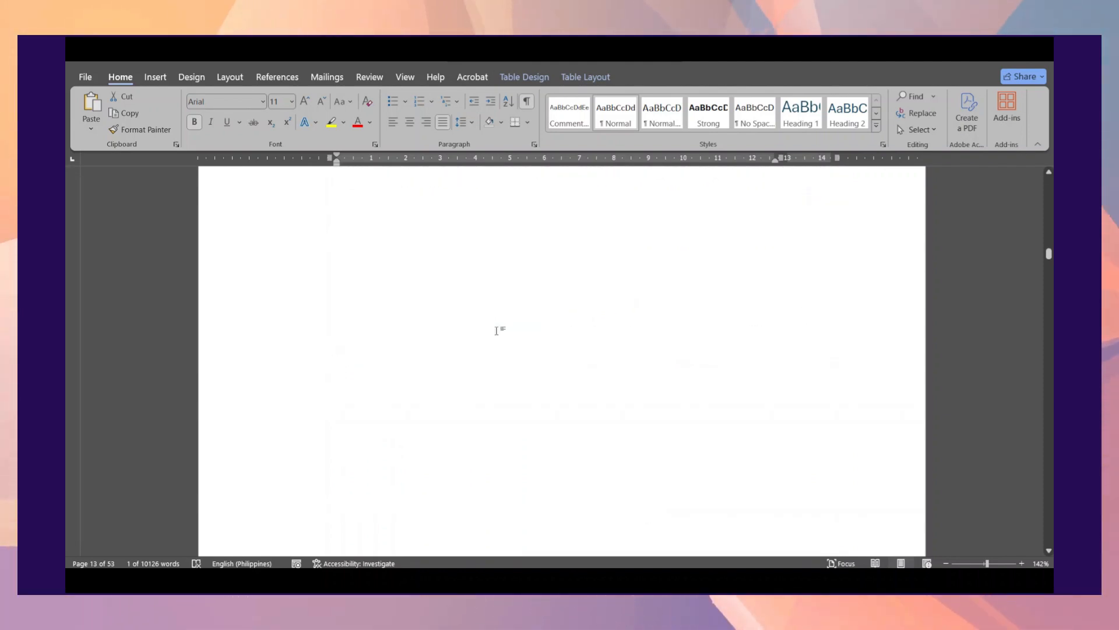
scroll(498, 331, "down", 8)
scroll(496, 330, "up", 6)
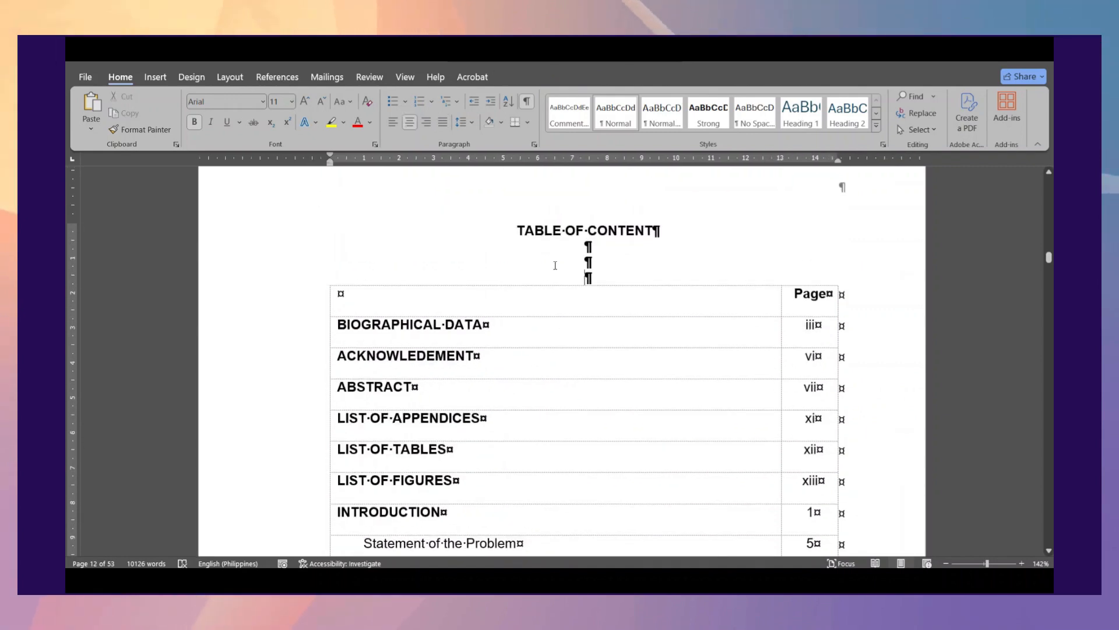
Step: Insert a 2×4 table above the contents table, widen its first column, and select rows to copy
left_click(169, 76)
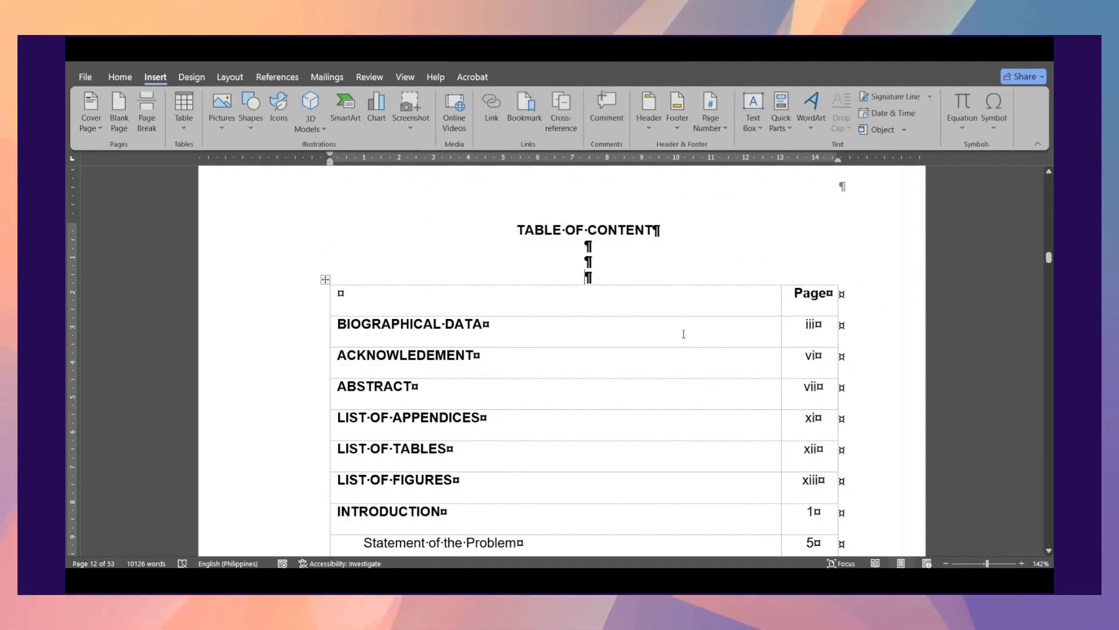
left_click(183, 128)
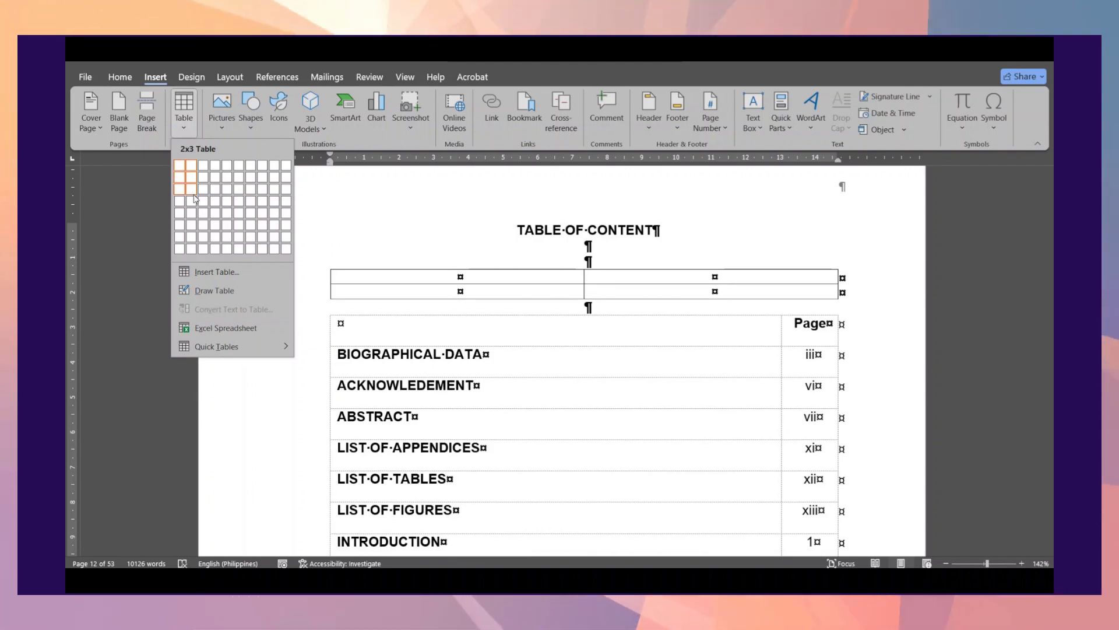
left_click(195, 204)
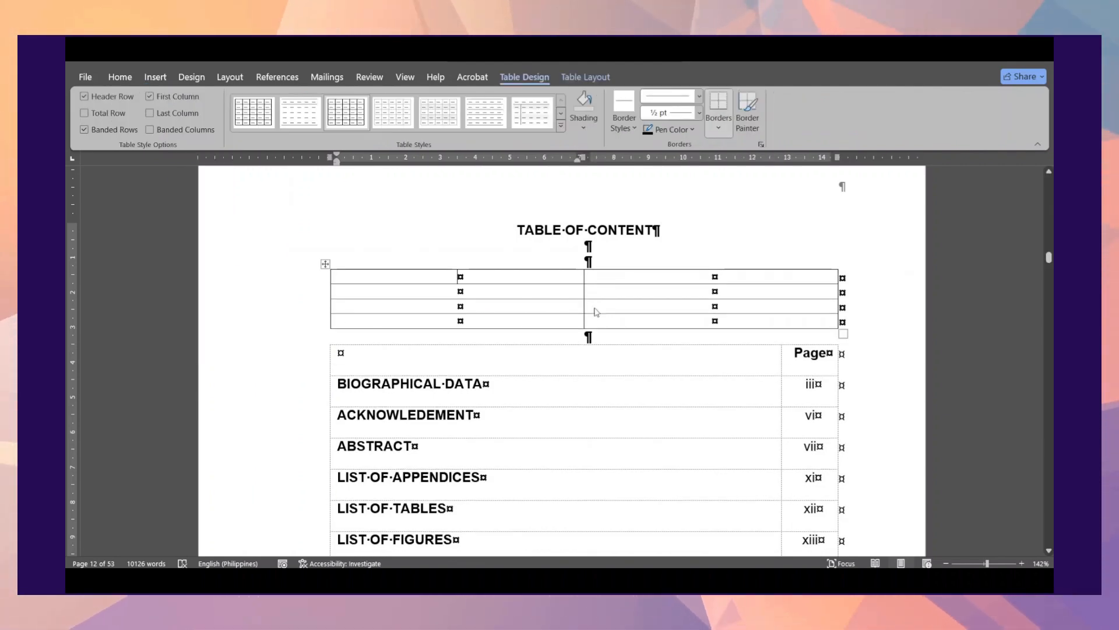
left_click_drag(584, 312, 785, 324)
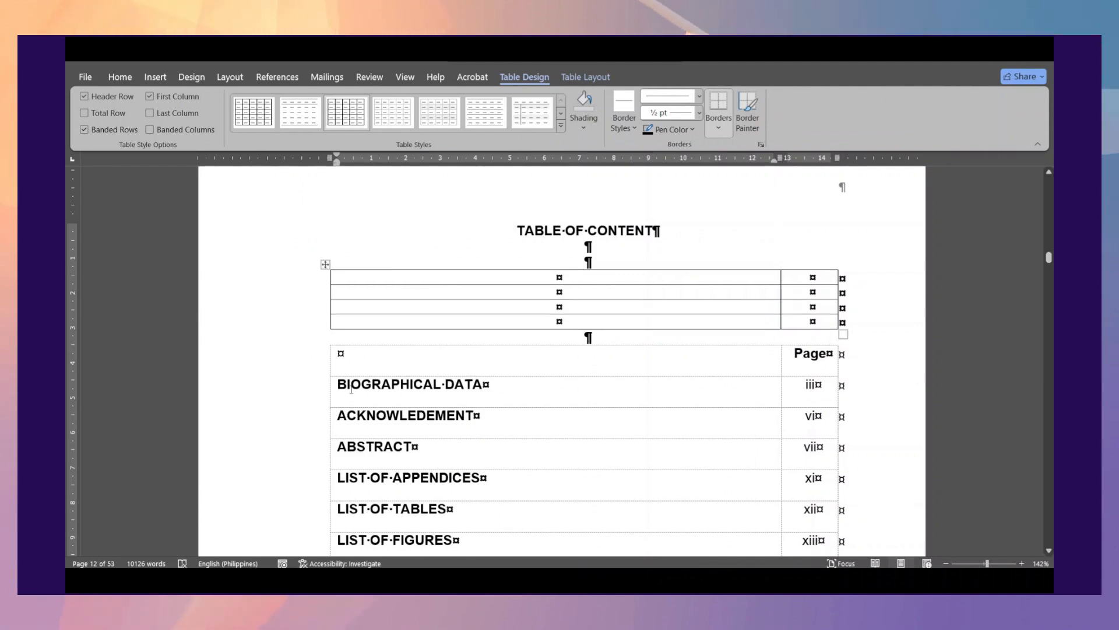
left_click_drag(344, 356, 826, 452)
key("ctrl+c")
left_click_drag(427, 268, 766, 318)
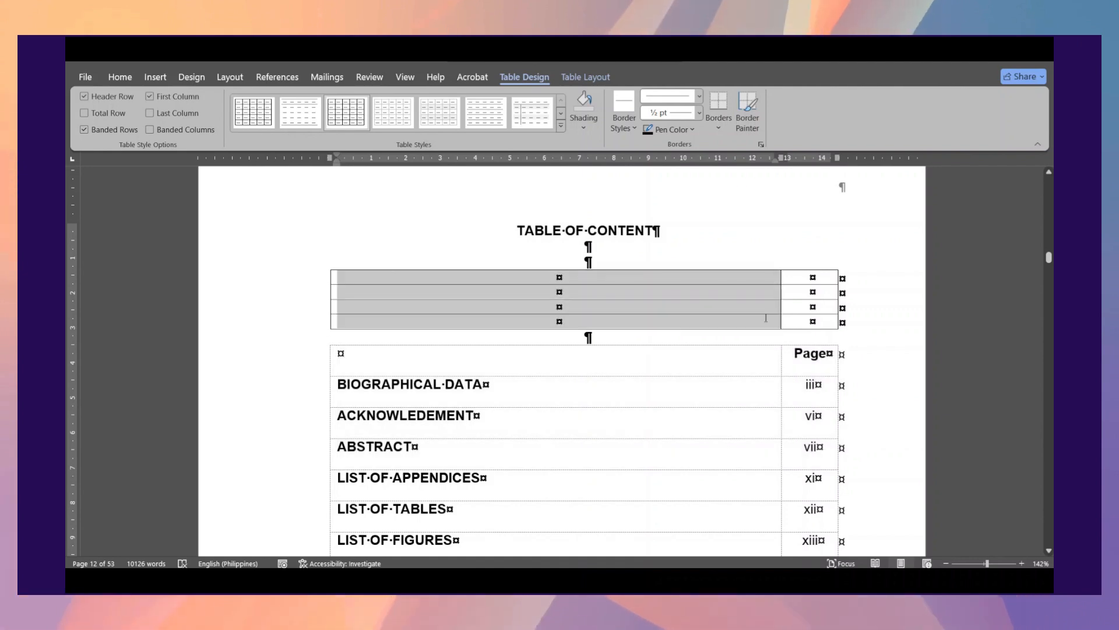
Step: Paste the Page header and first three entries into the new table, with 2.0 spacing, left-aligned
key("ctrl+v")
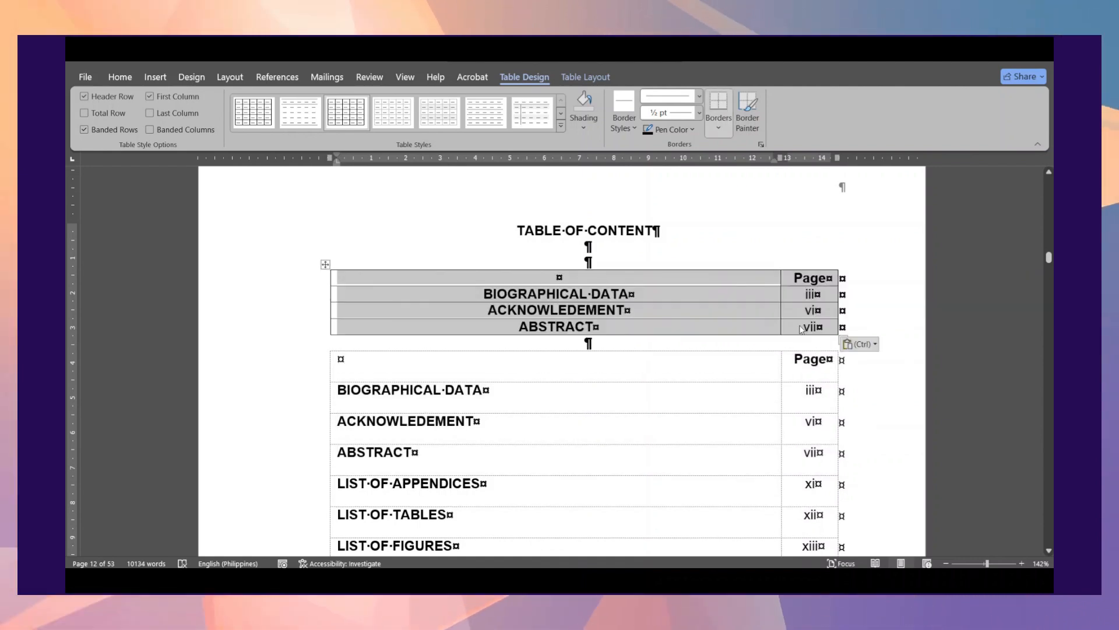
left_click(498, 294)
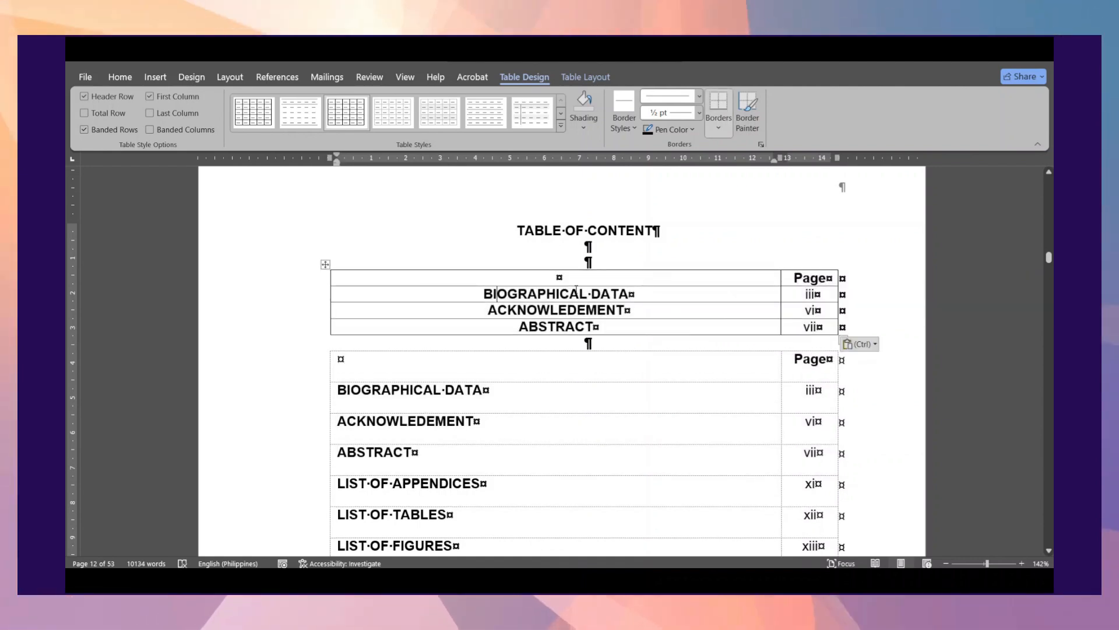
left_click(325, 265)
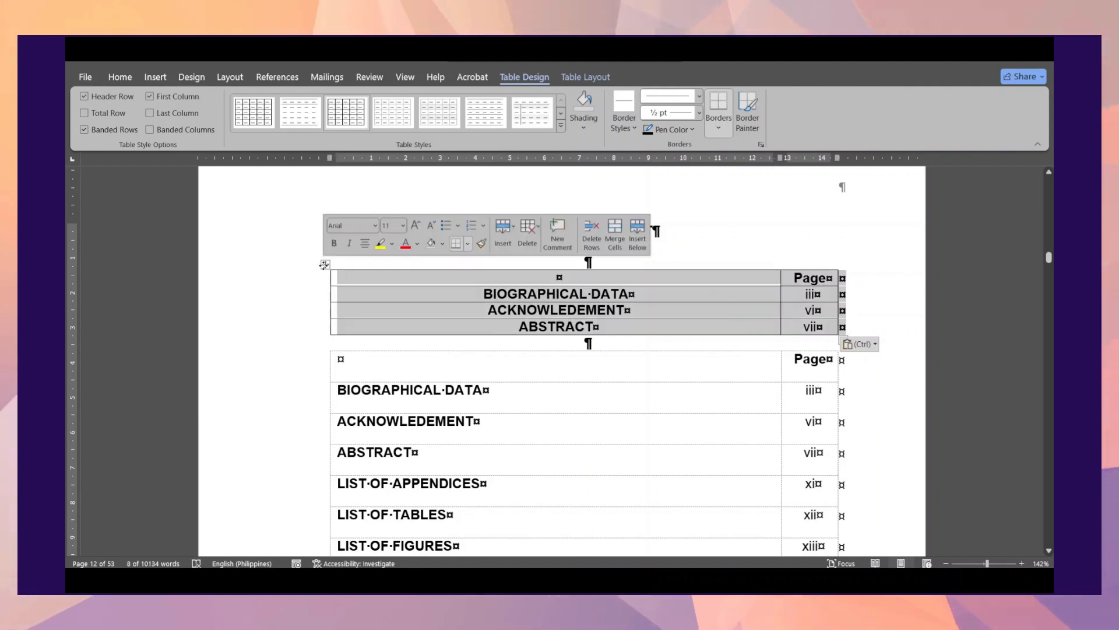
left_click(130, 78)
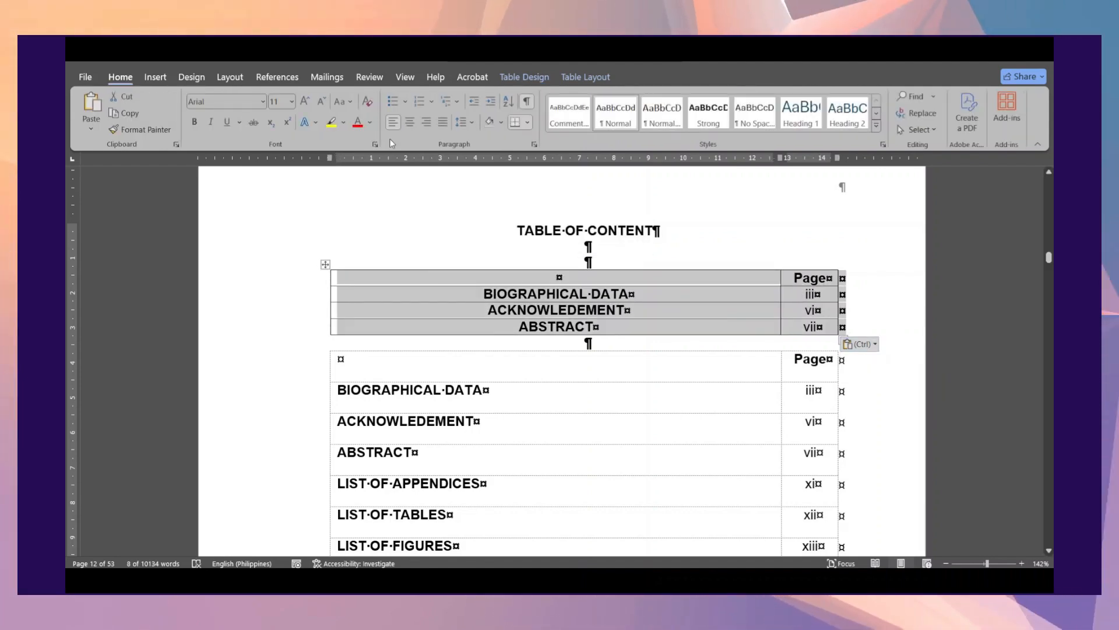
left_click(464, 123)
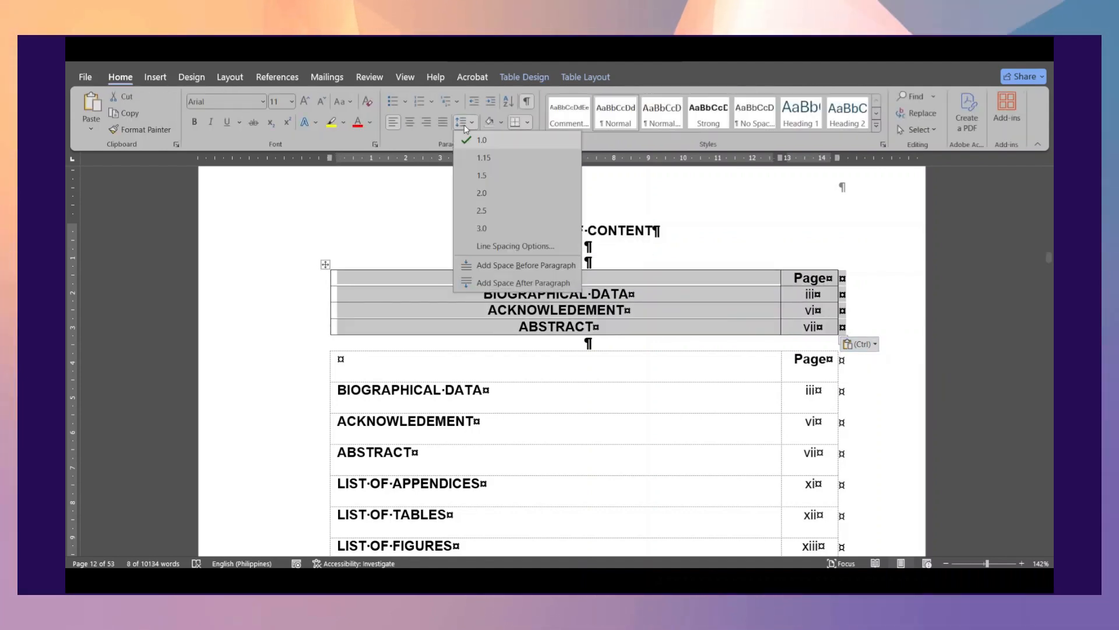
left_click(482, 193)
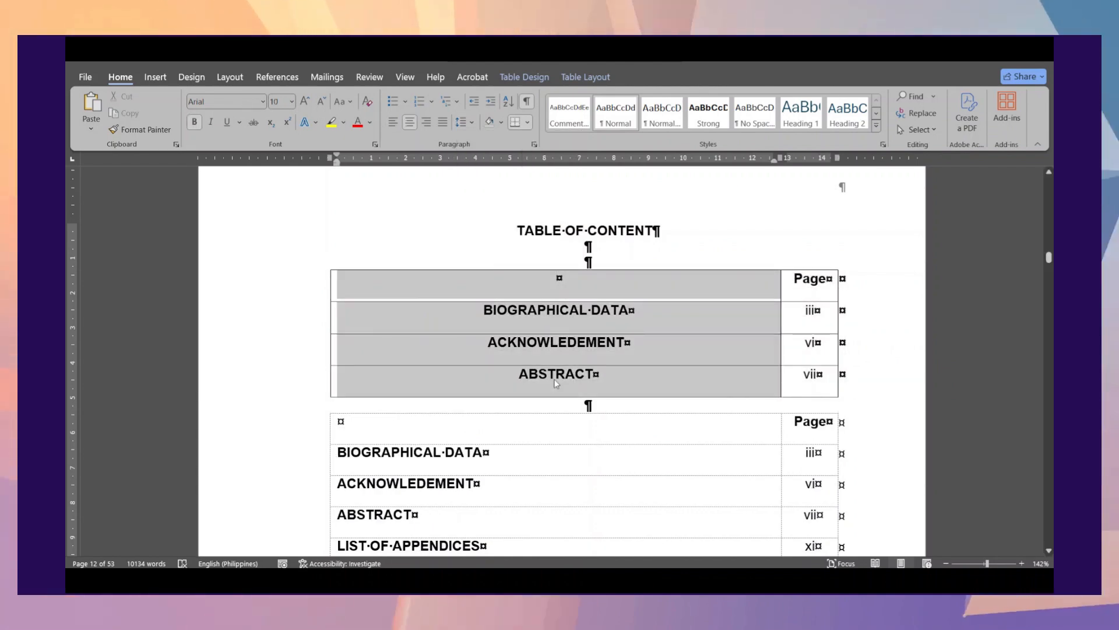
key("ctrl+l")
left_click(423, 395)
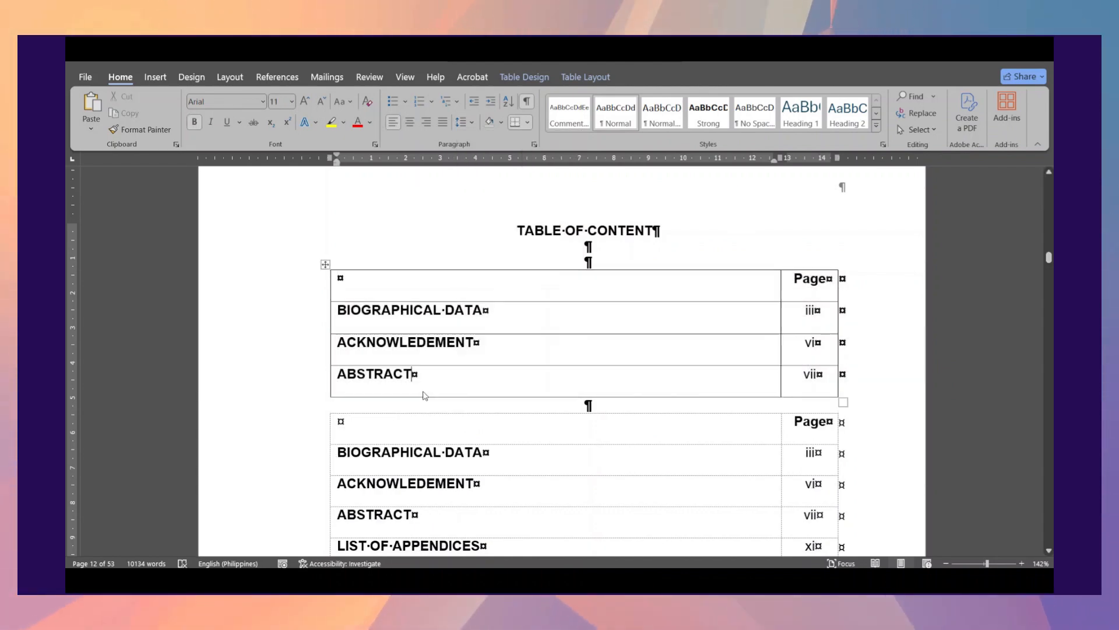
Step: Add an empty line between the two tables
left_click(482, 400)
key("Return")
key("Return")
left_click(495, 311)
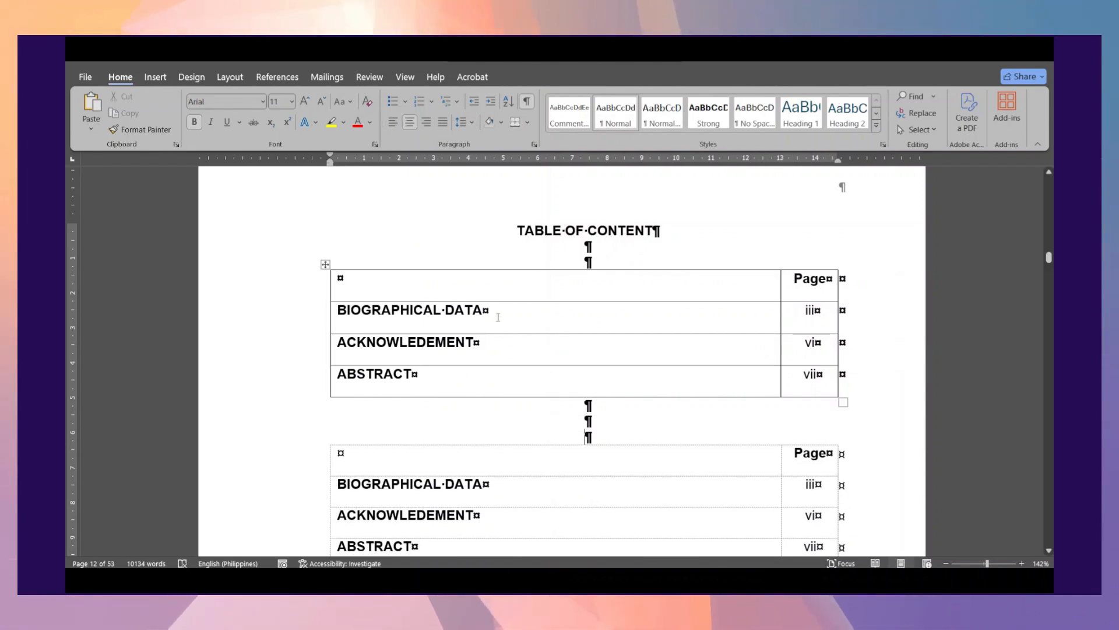
Step: Type dot leaders after BIOGRAPHICAL DATA and ACKNOWLEDEMENT, trimmed to one line, with formatting marks hidden
left_click(155, 78)
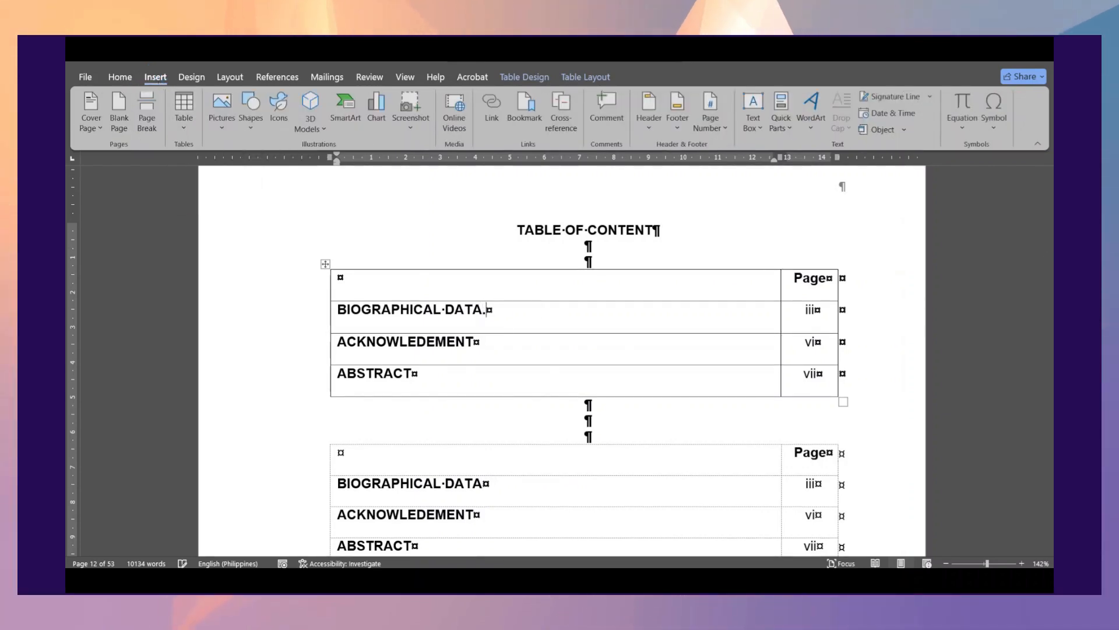
type("........................................")
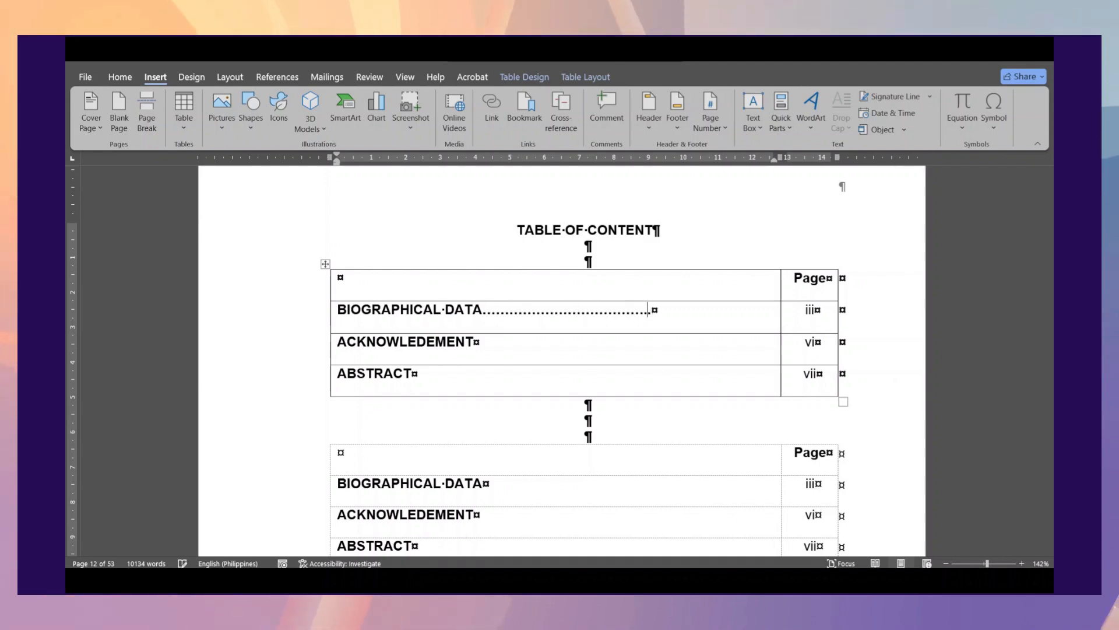
type(".")
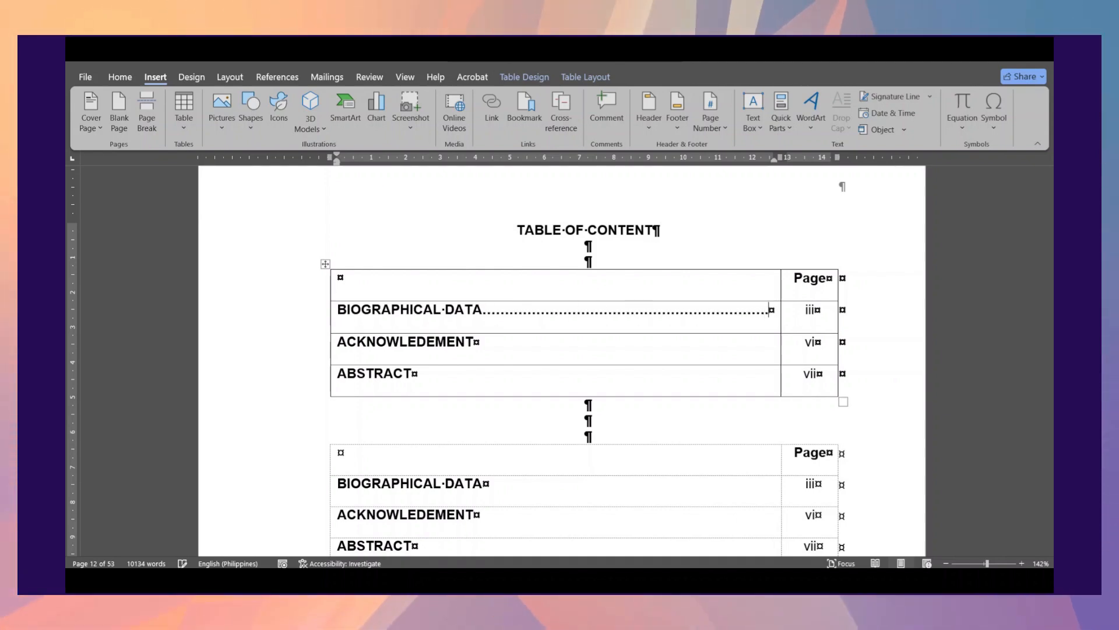
type("..")
key("BackSpace")
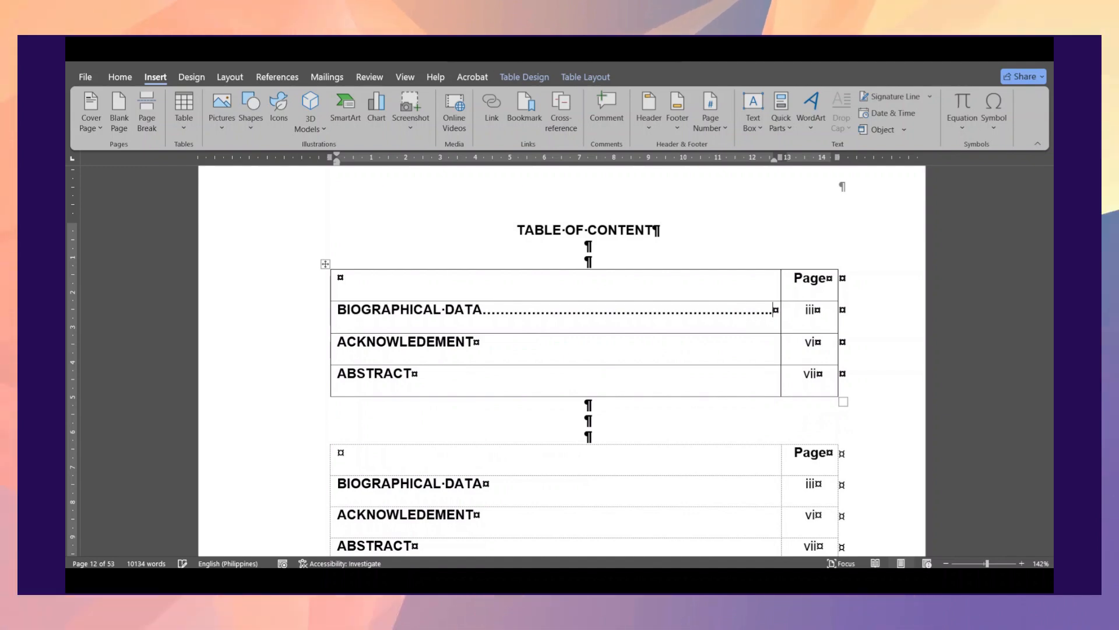
left_click(118, 77)
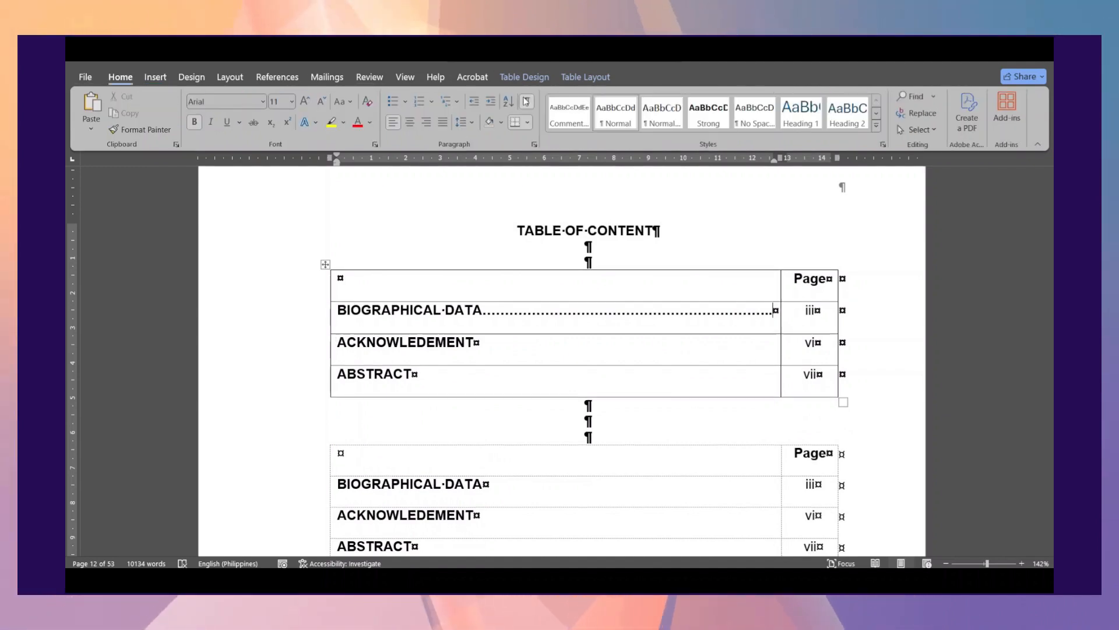
left_click(526, 101)
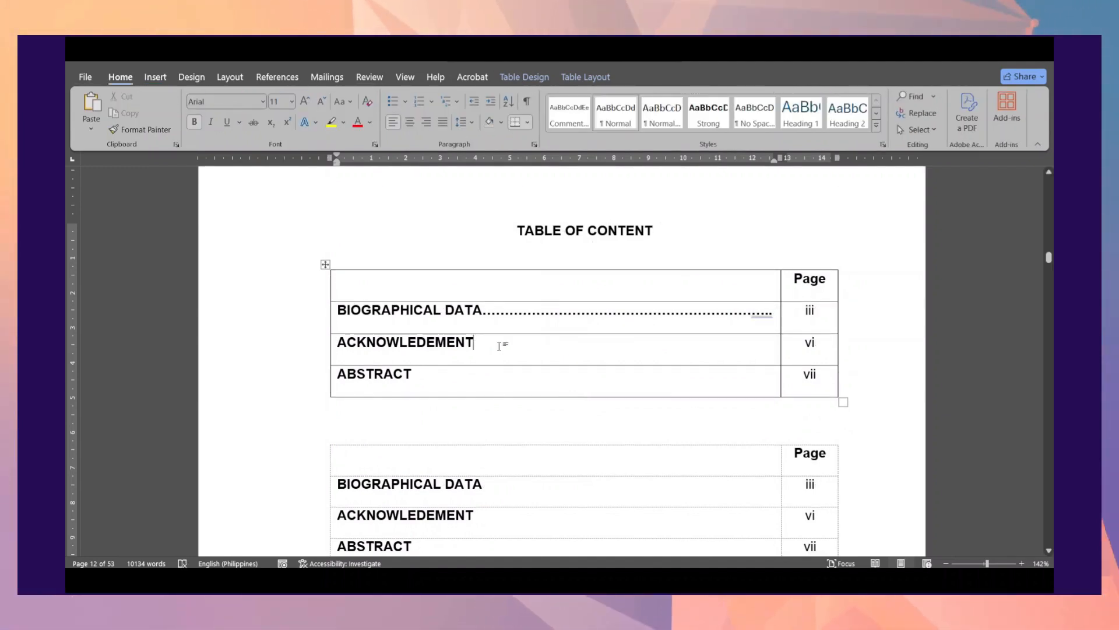
type("....................................................................................................")
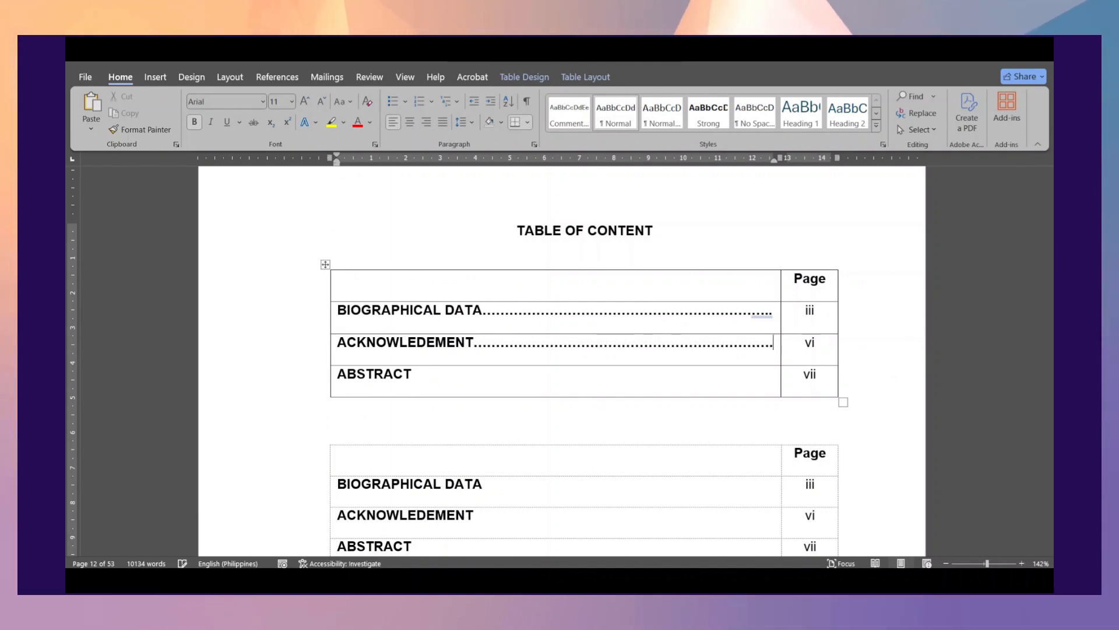
Step: Fill the ABSTRACT cell with dot leaders up to the Page column
left_click(474, 374)
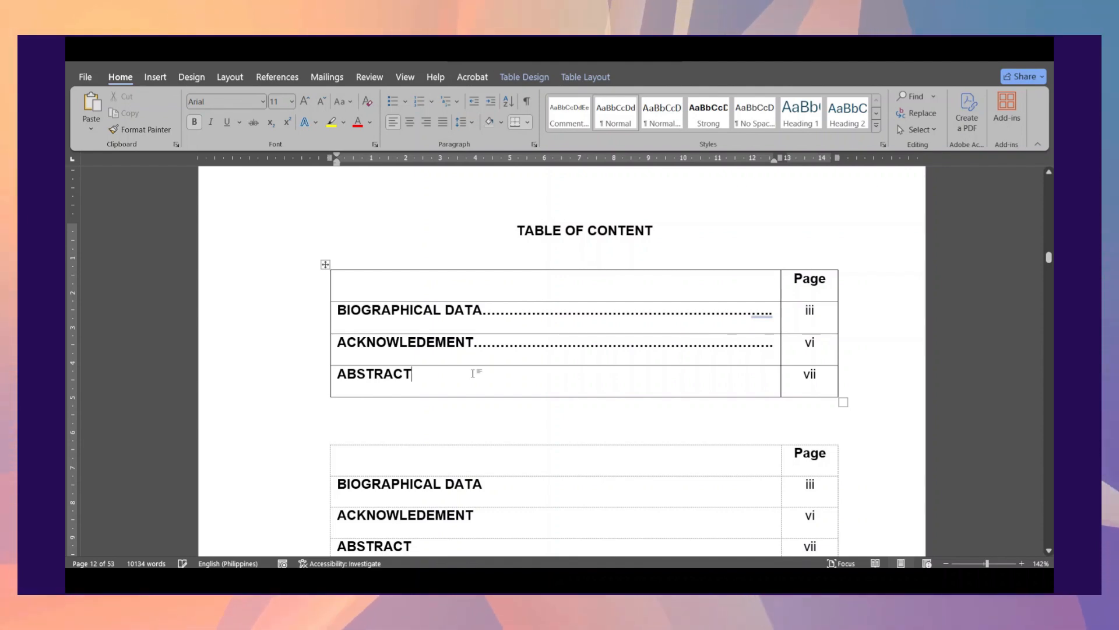
type("..................")
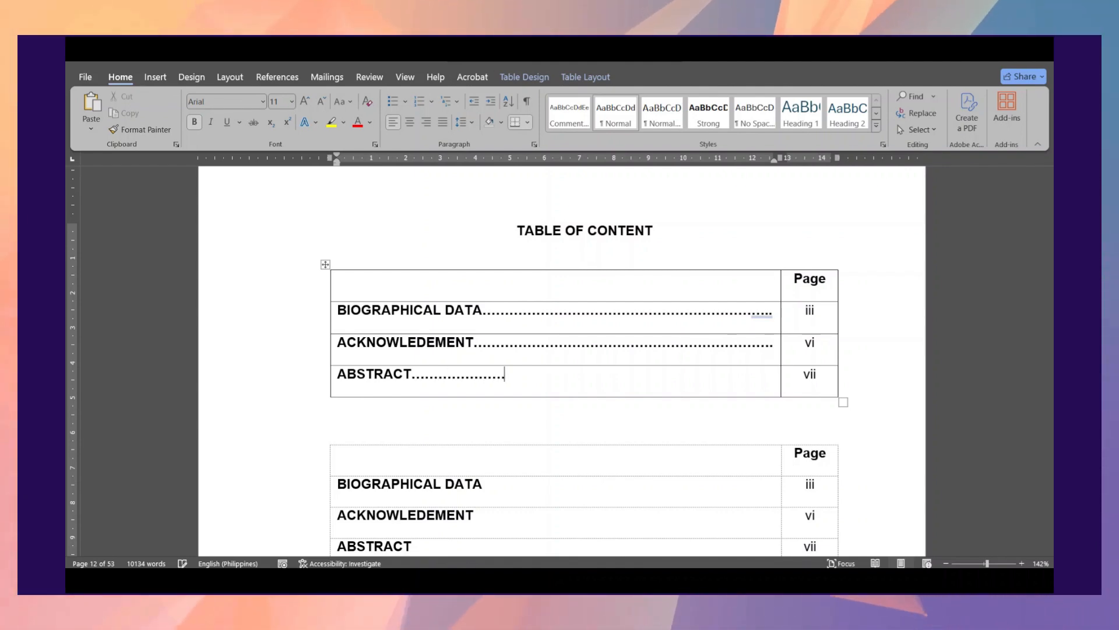
type("..............................................")
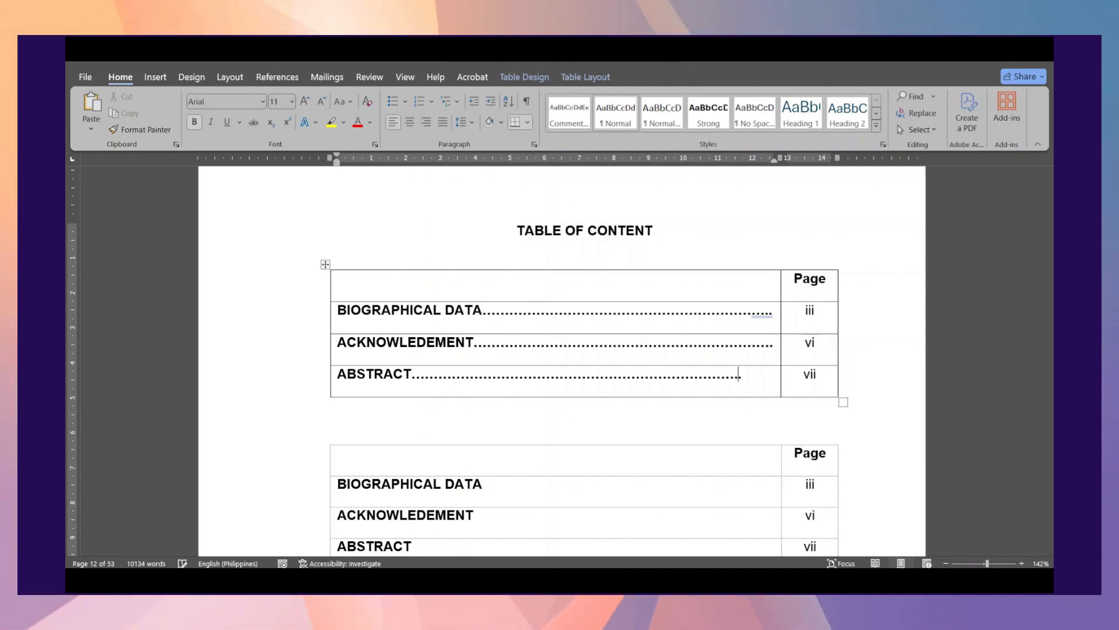
type("...........")
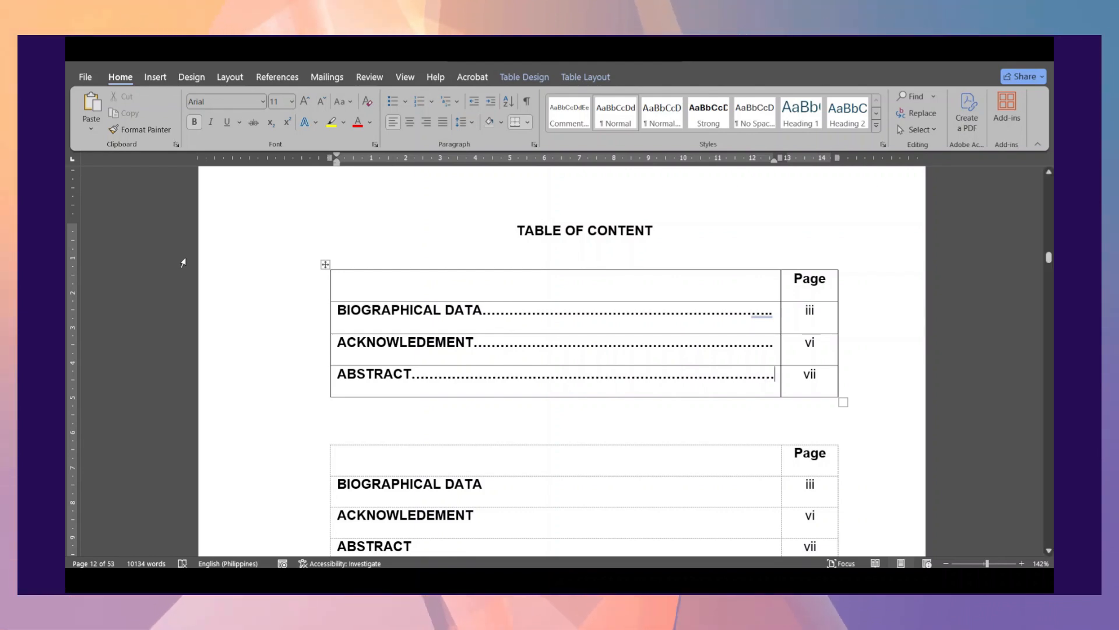
left_click(326, 265)
Step: Set the upper contents table to No Border and put a page break before the second table
left_click(527, 122)
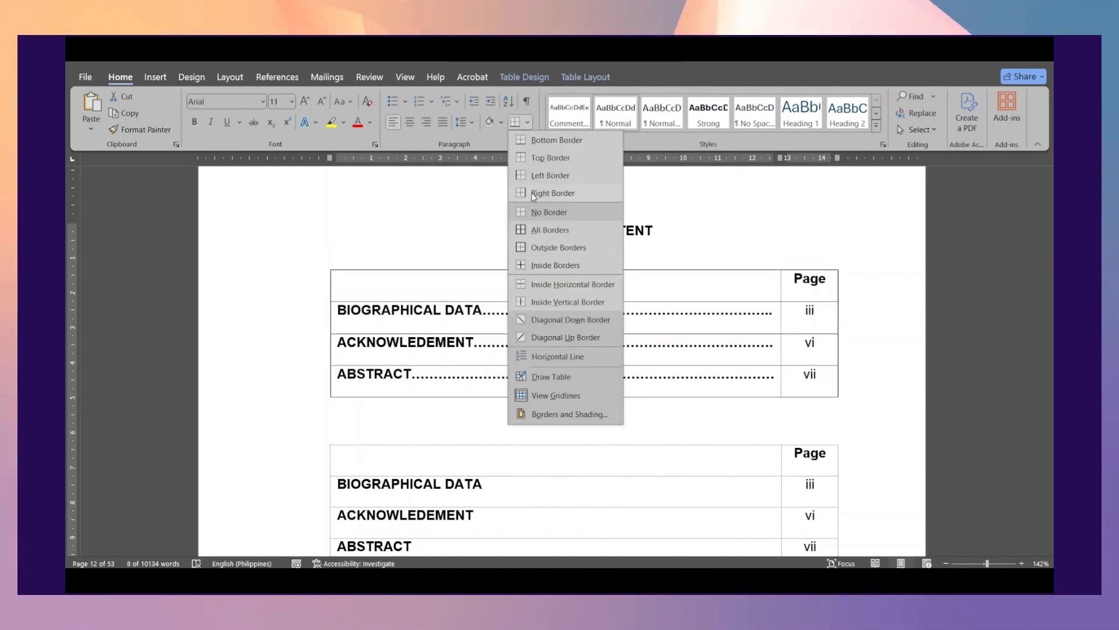
left_click(548, 211)
left_click(561, 412)
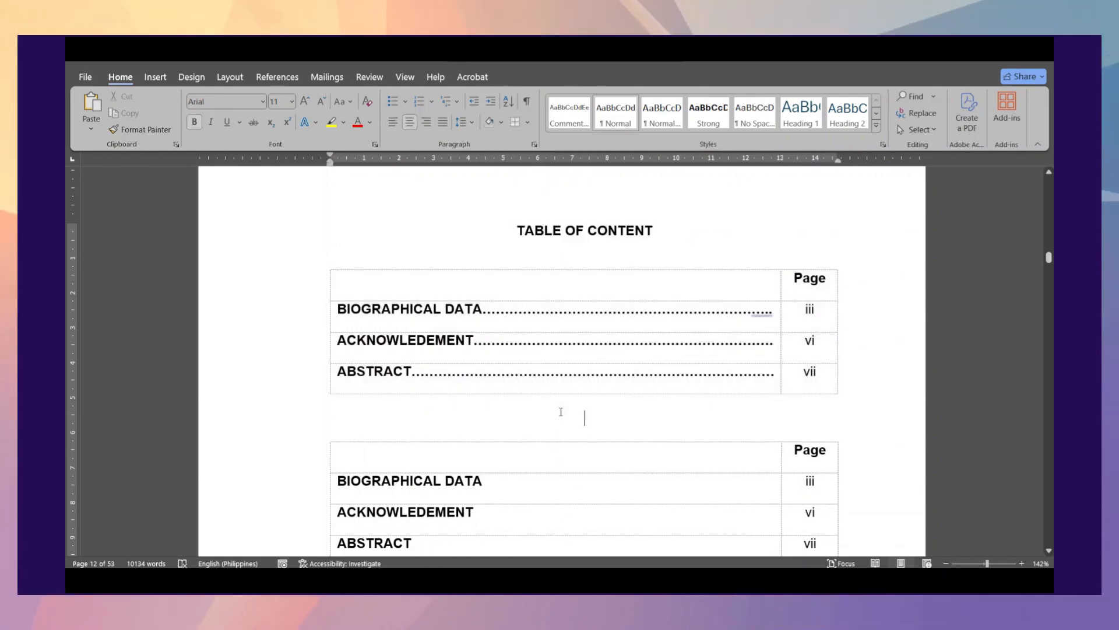
key("ctrl+Return")
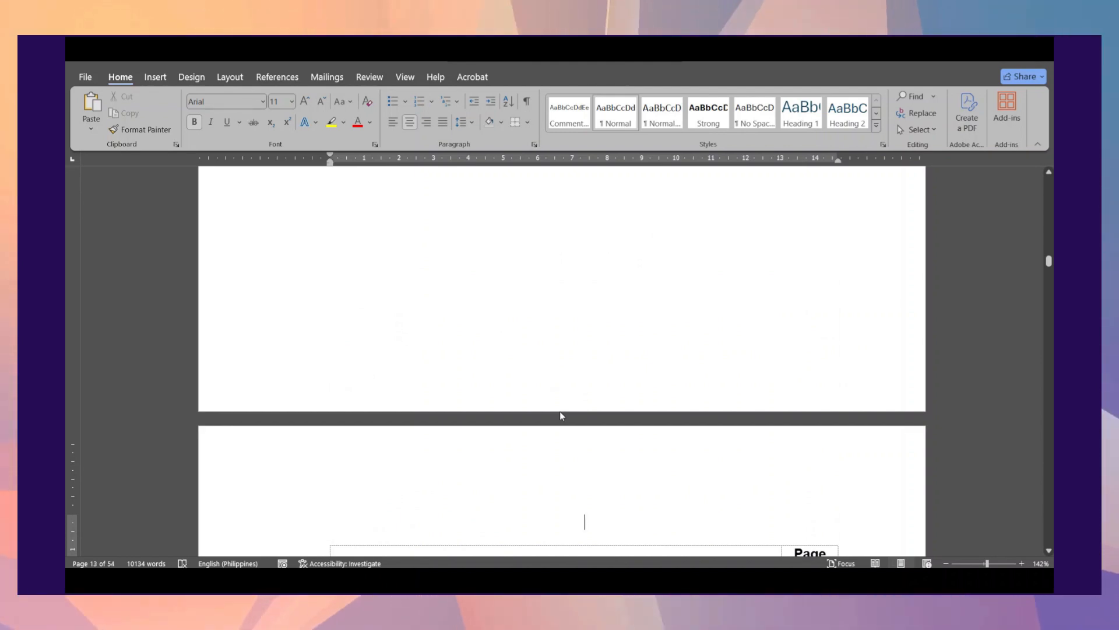
scroll(560, 411, "down", 3)
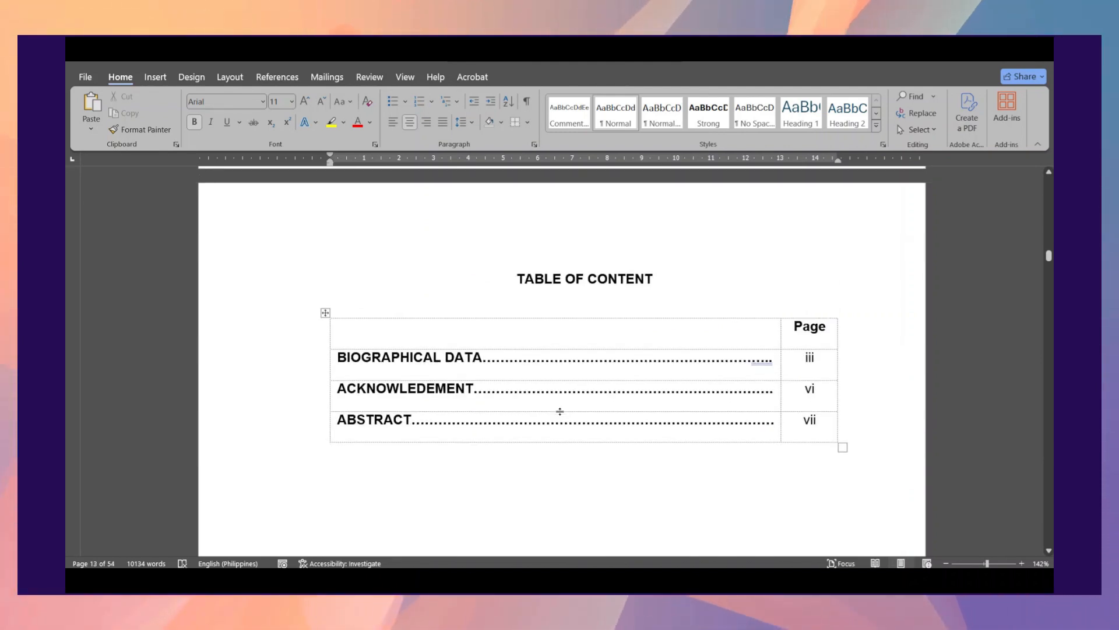
Step: Check the contents page in print preview, delete and restore the table, then preview again
key("ctrl+p")
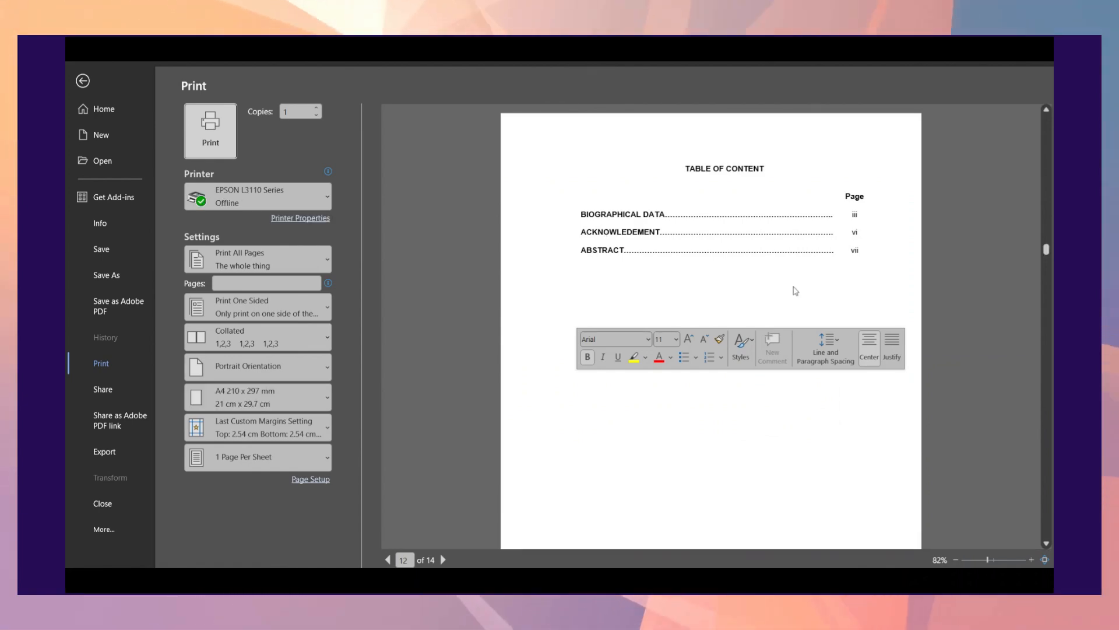
key("Escape")
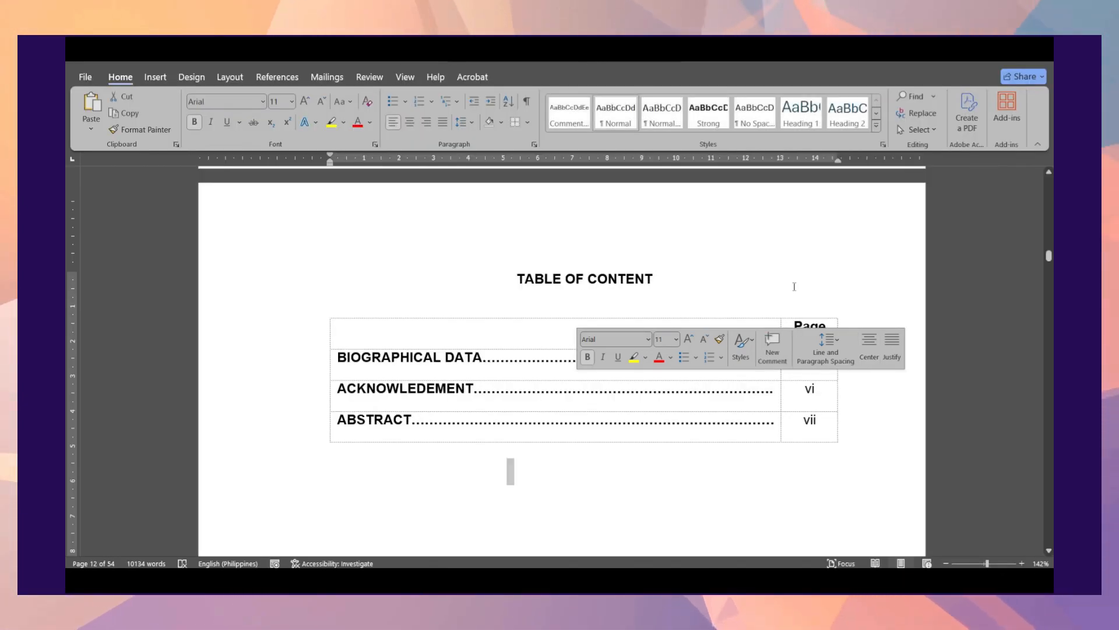
key("BackSpace")
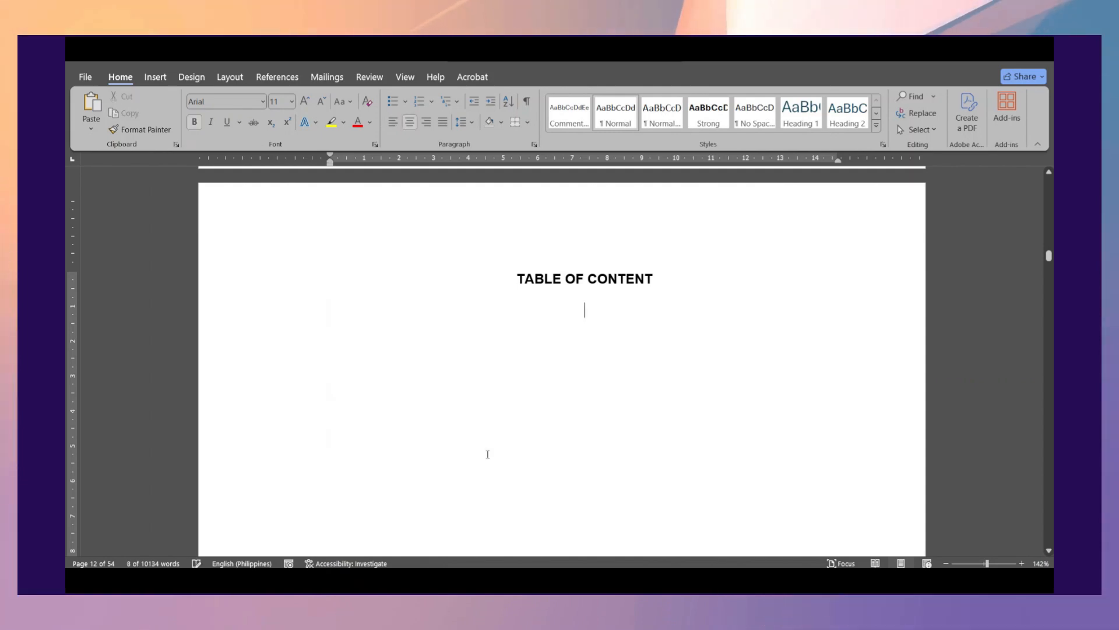
key("ctrl+z")
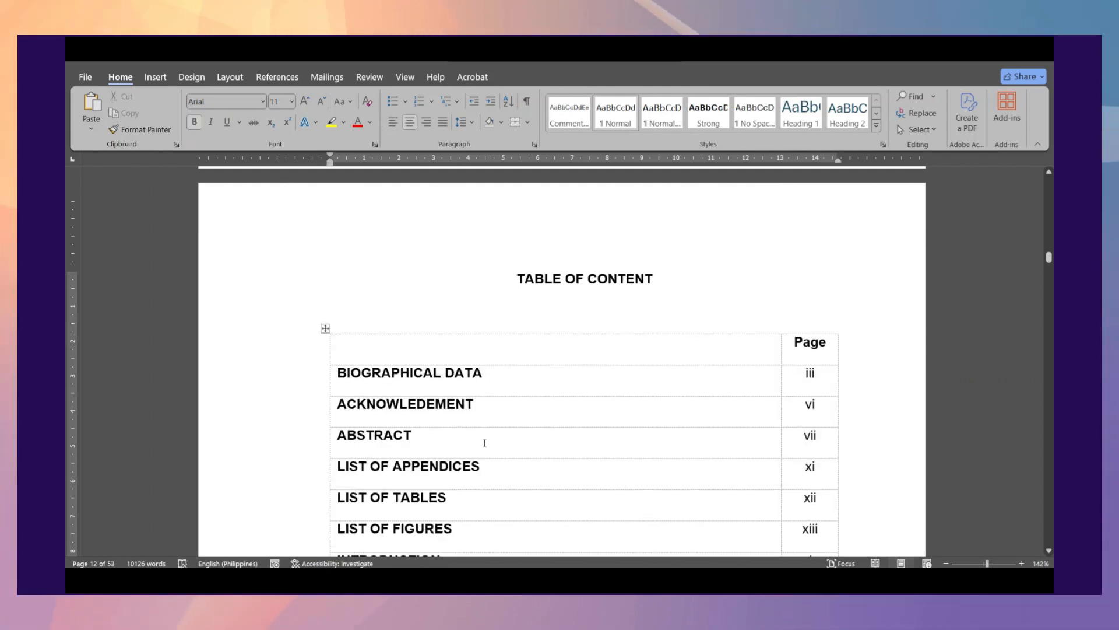
key("ctrl+p")
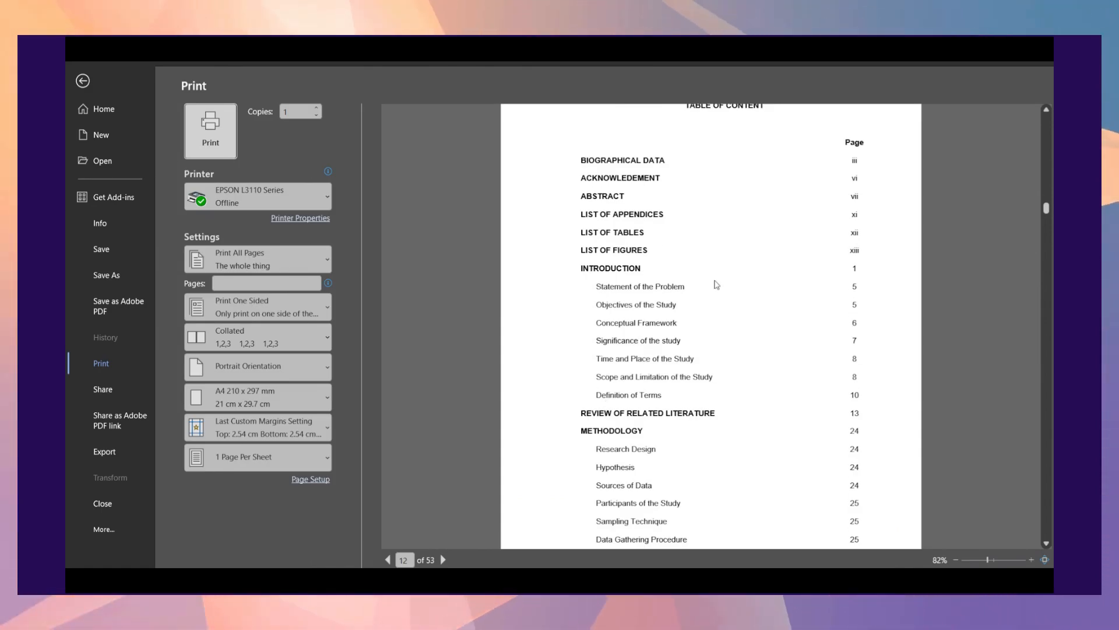
key("Escape")
scroll(716, 280, "down", 20)
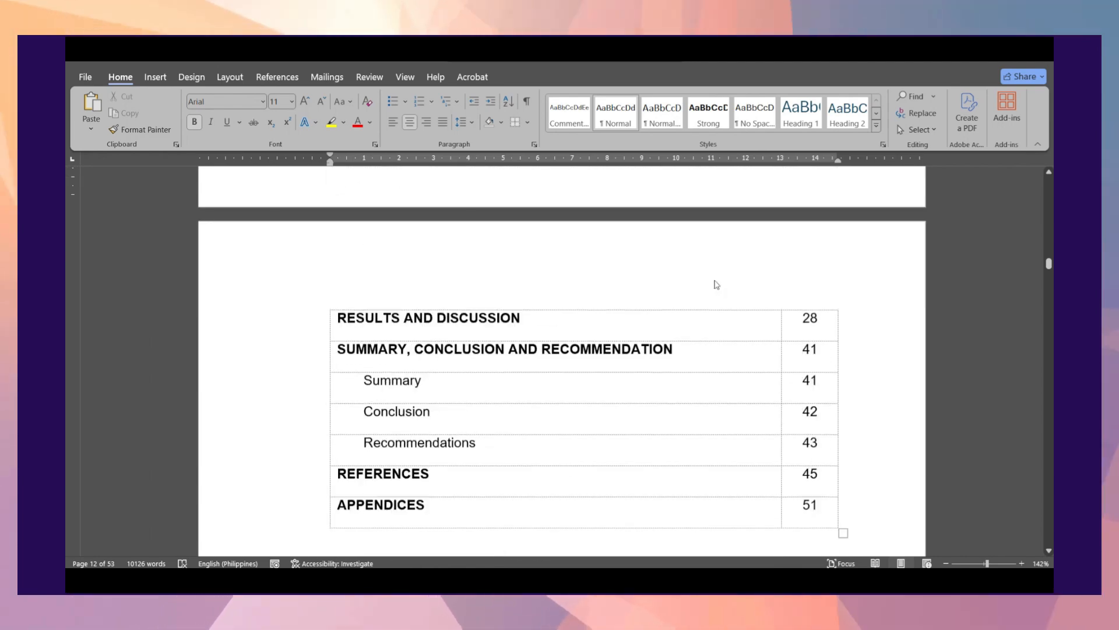
Step: Centre the List of Tables' Table column: the header and numbers 1–3
scroll(716, 280, "down", 10)
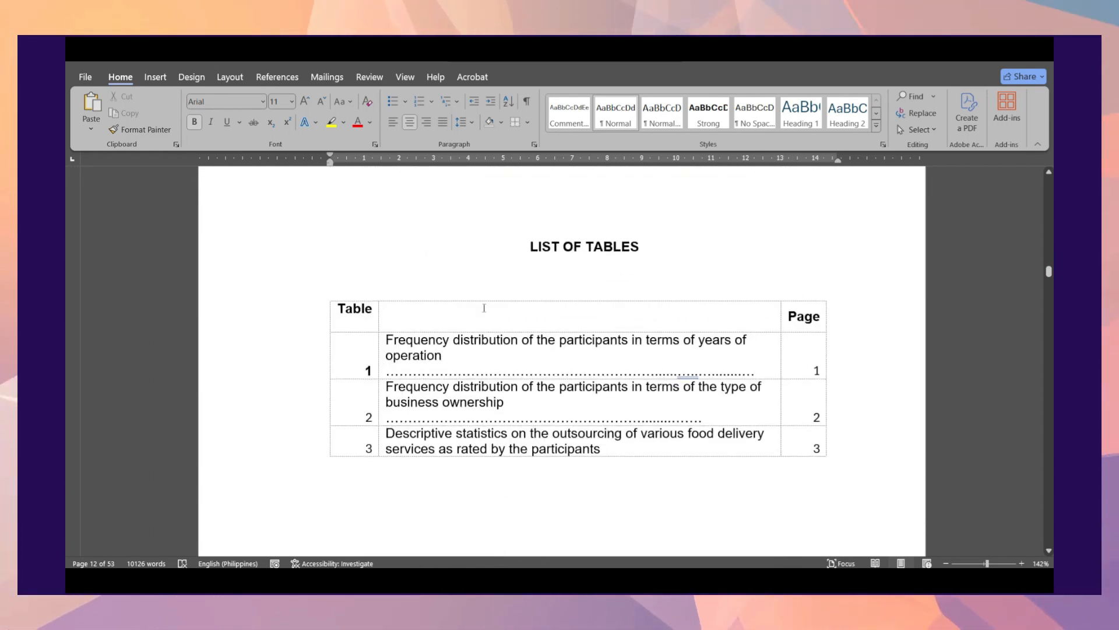
left_click(428, 429)
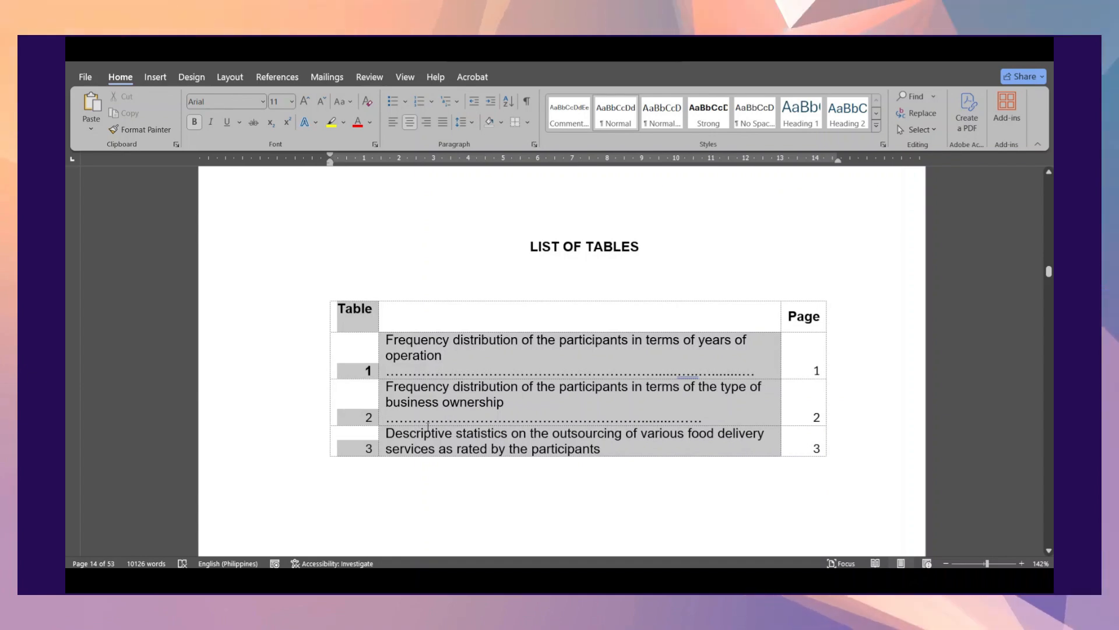
right_click(372, 445)
left_click(488, 322)
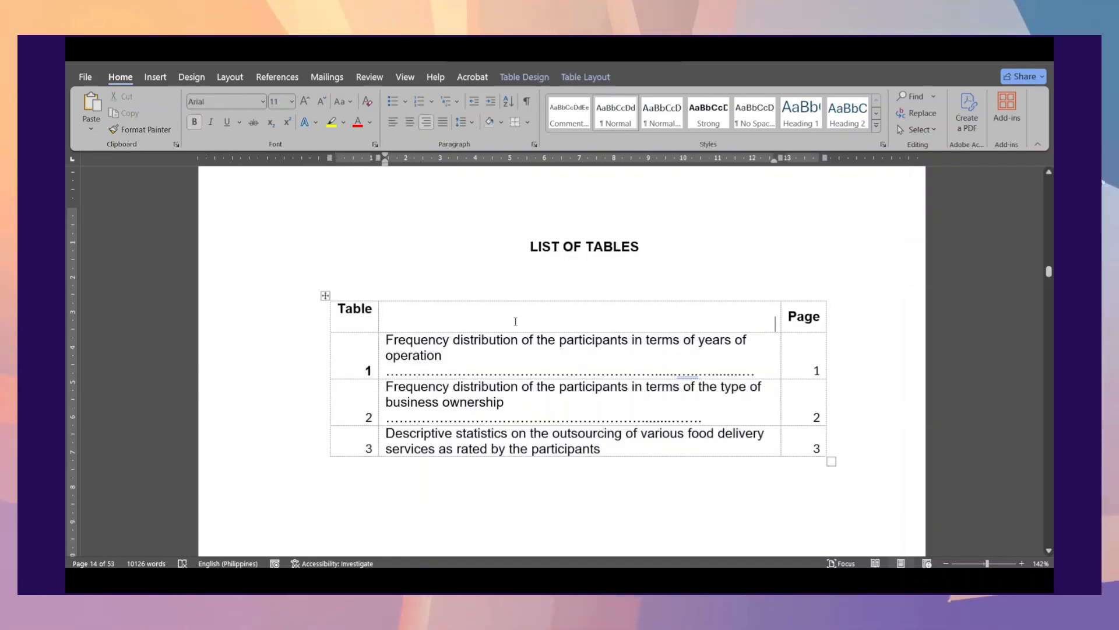
left_click(520, 439)
triple_click(807, 315)
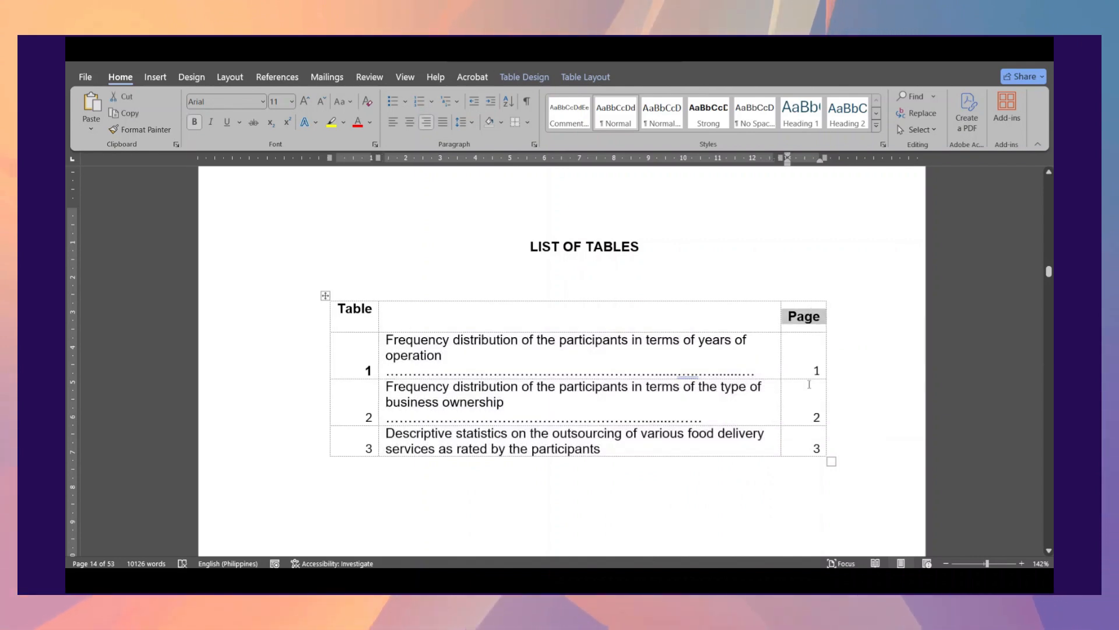
left_click_drag(368, 332, 368, 446)
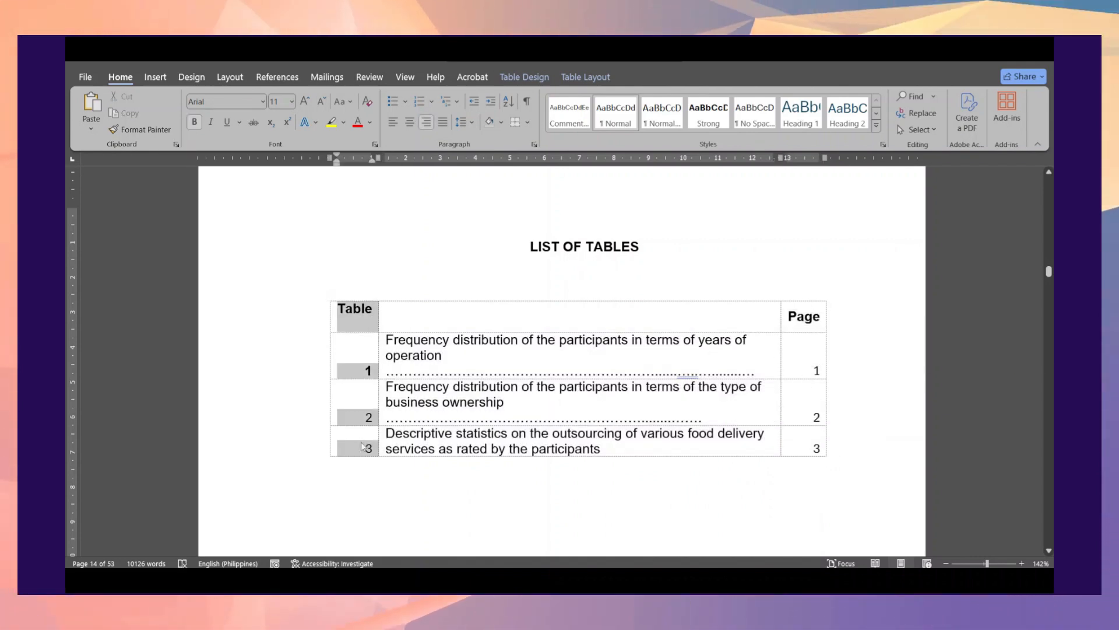
left_click(410, 123)
Step: Add a blank line under the Table header and remove the bold from numbers 1–3
left_click(374, 311)
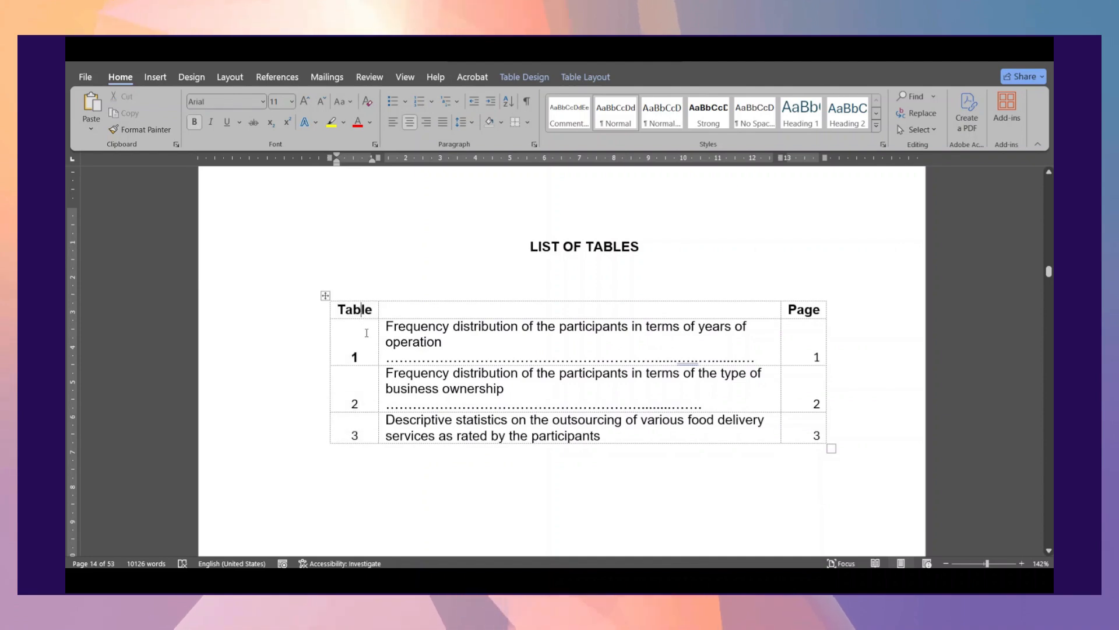
key("Return")
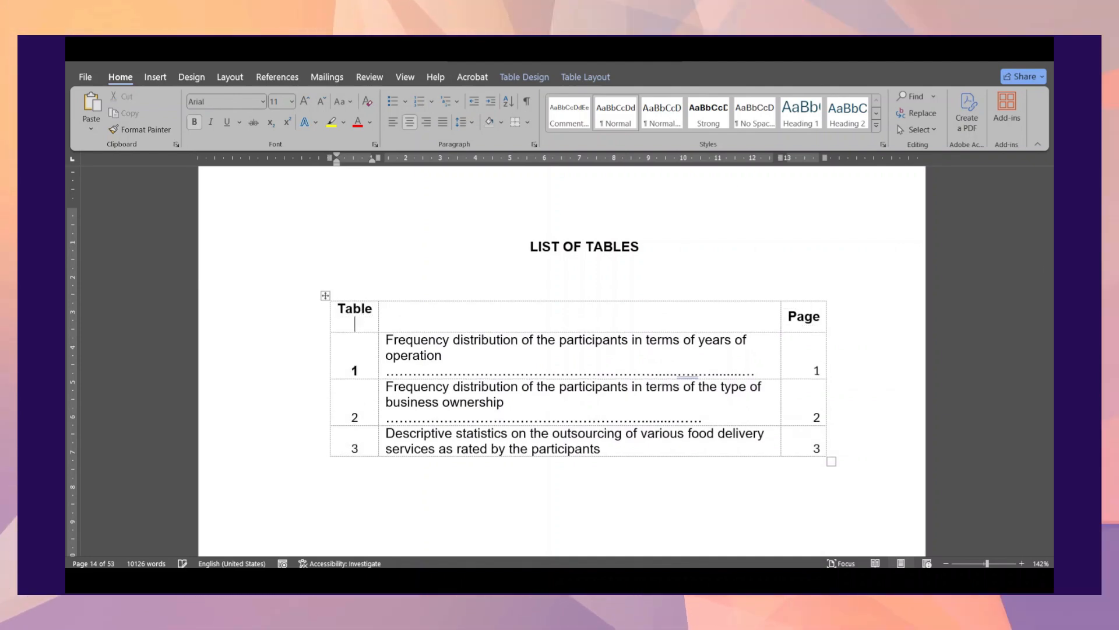
left_click(821, 317)
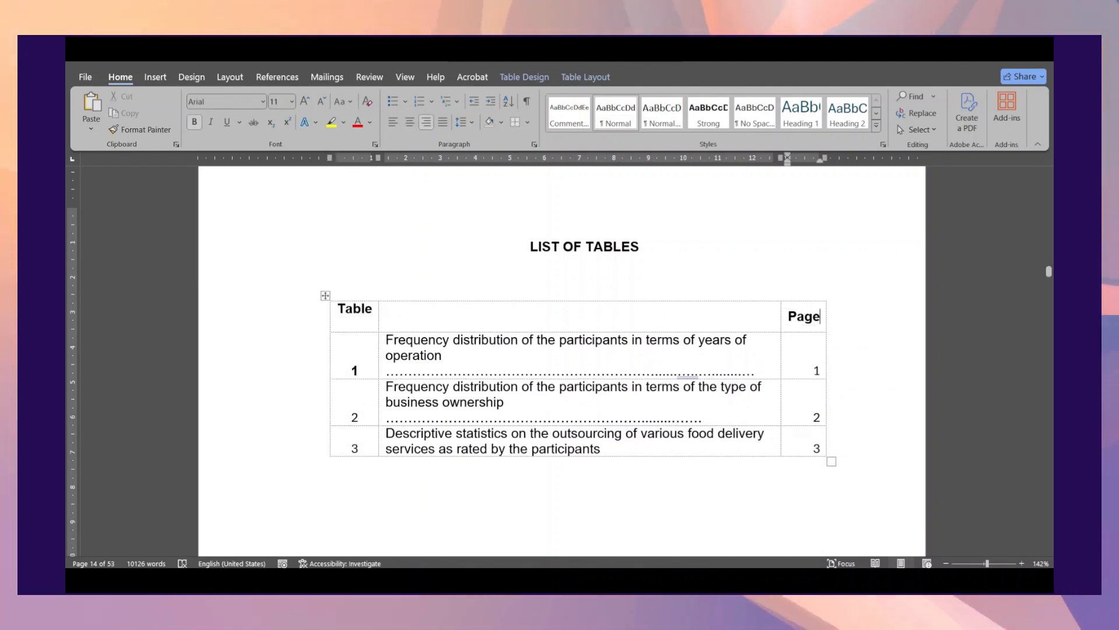
left_click(470, 124)
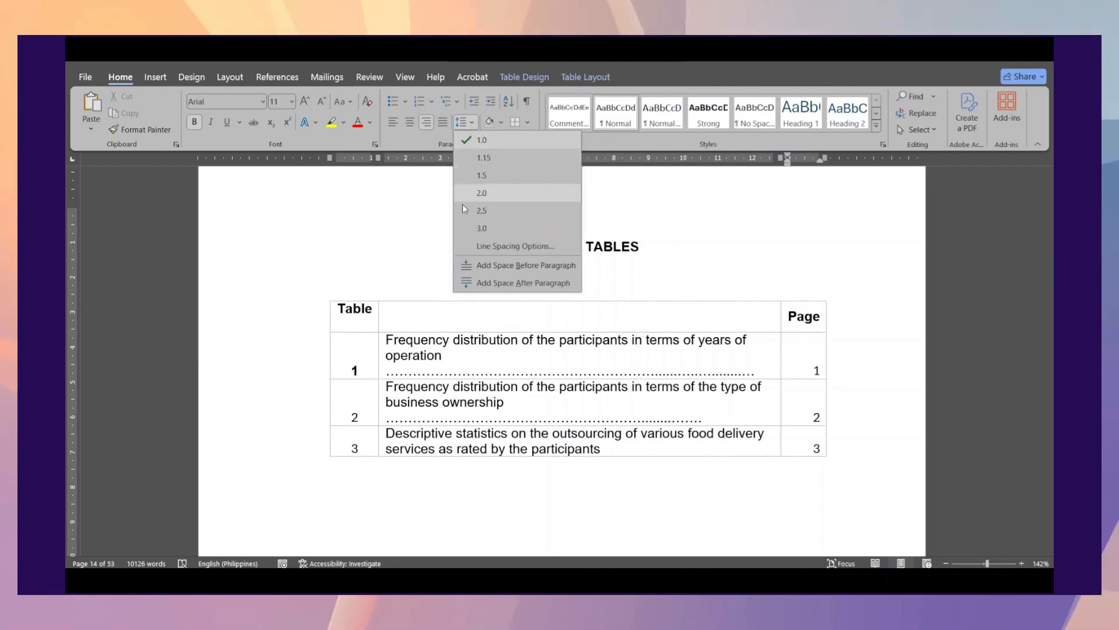
left_click(362, 324)
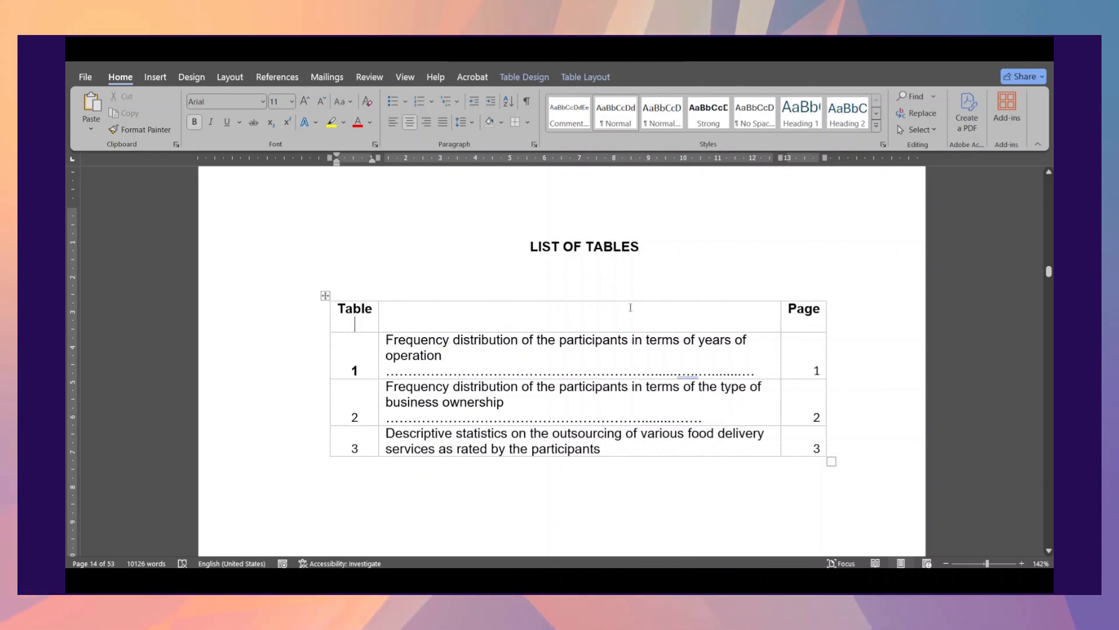
left_click_drag(360, 429, 360, 433)
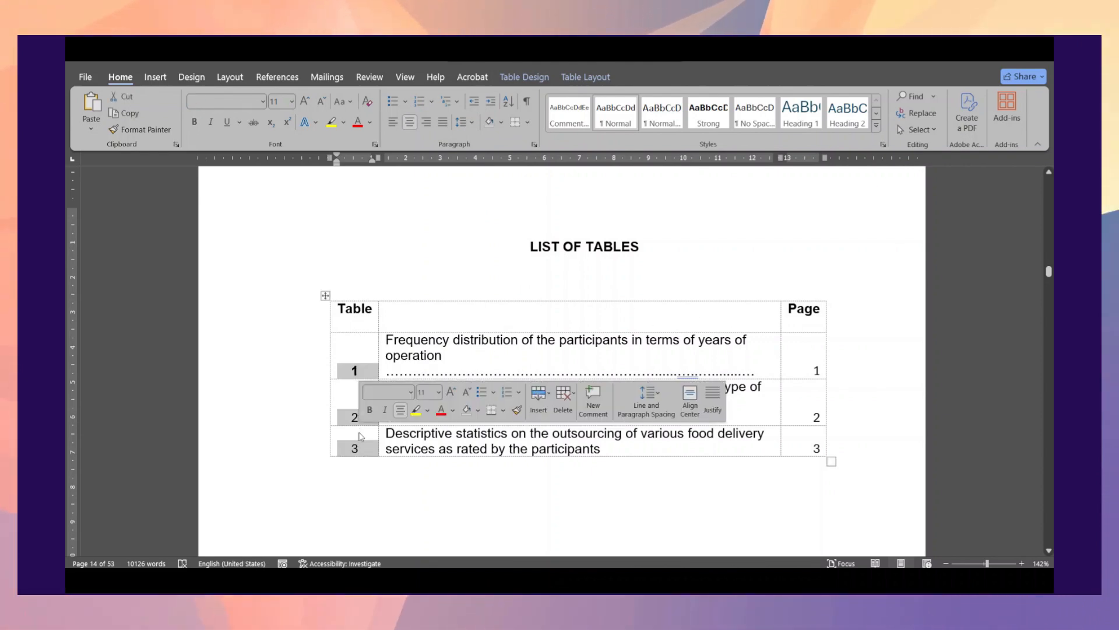
key("ctrl+b")
key("ctrl+b")
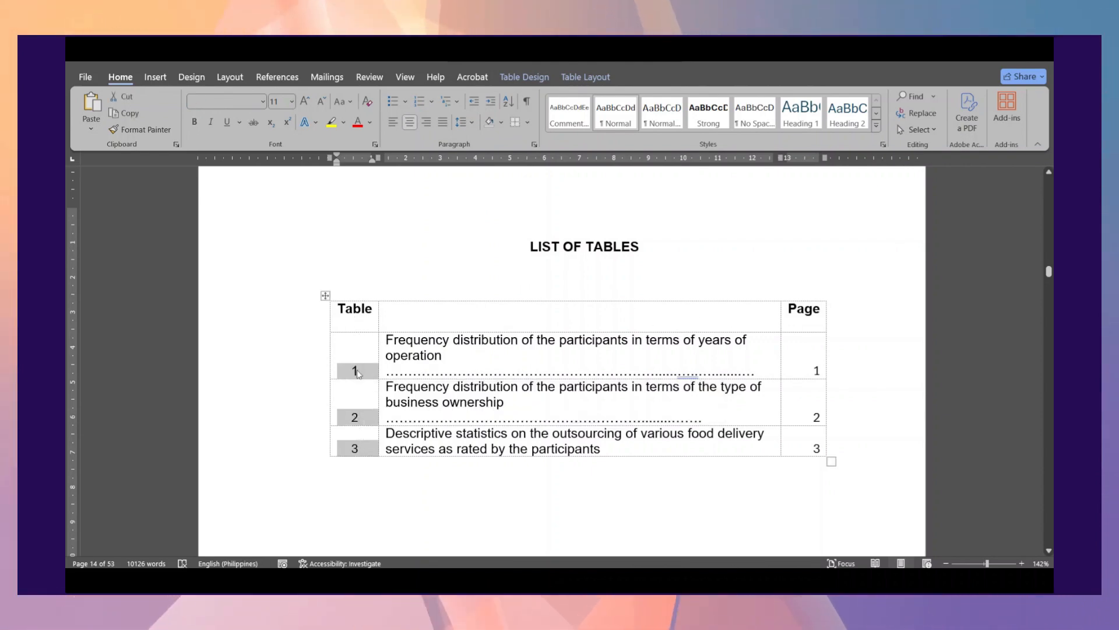
Step: Justify the three List of Tables description cells
left_click(585, 77)
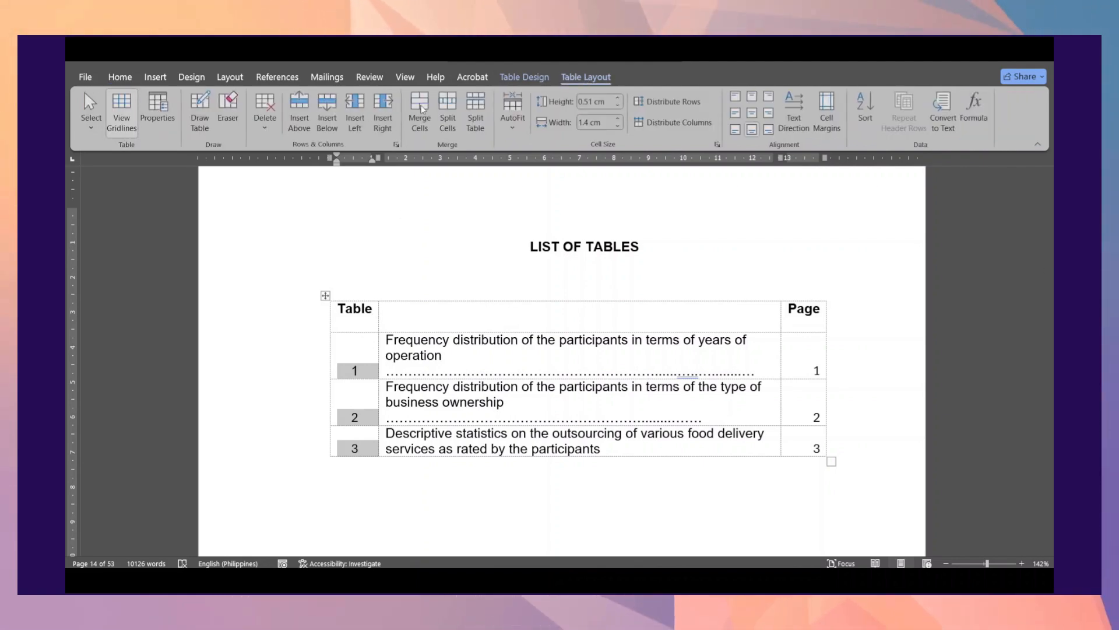
left_click(525, 77)
left_click(579, 77)
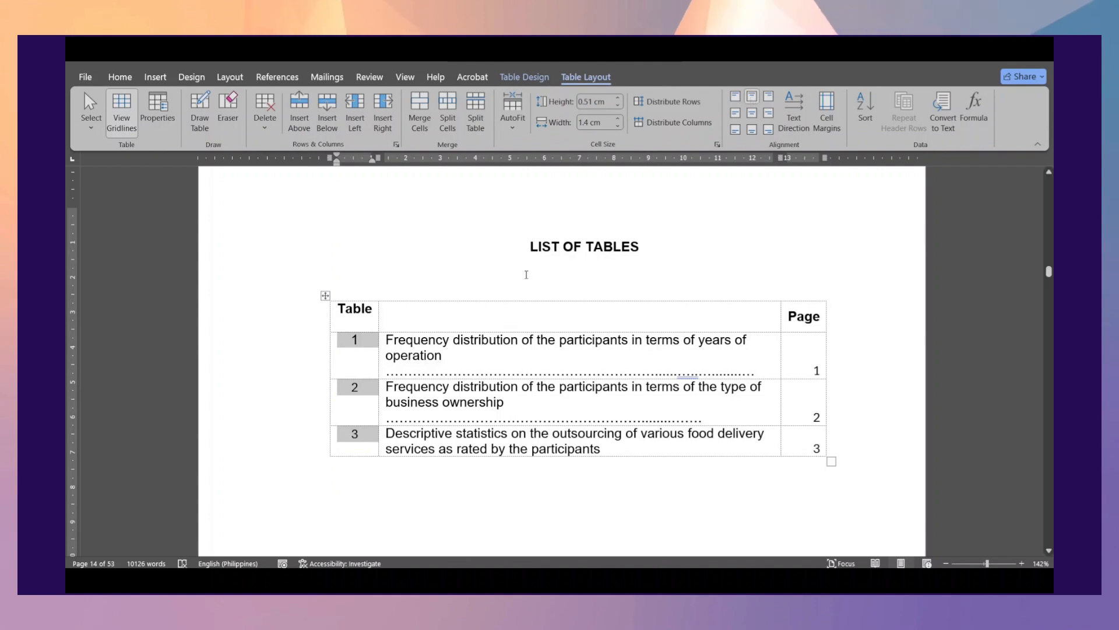
left_click(594, 359)
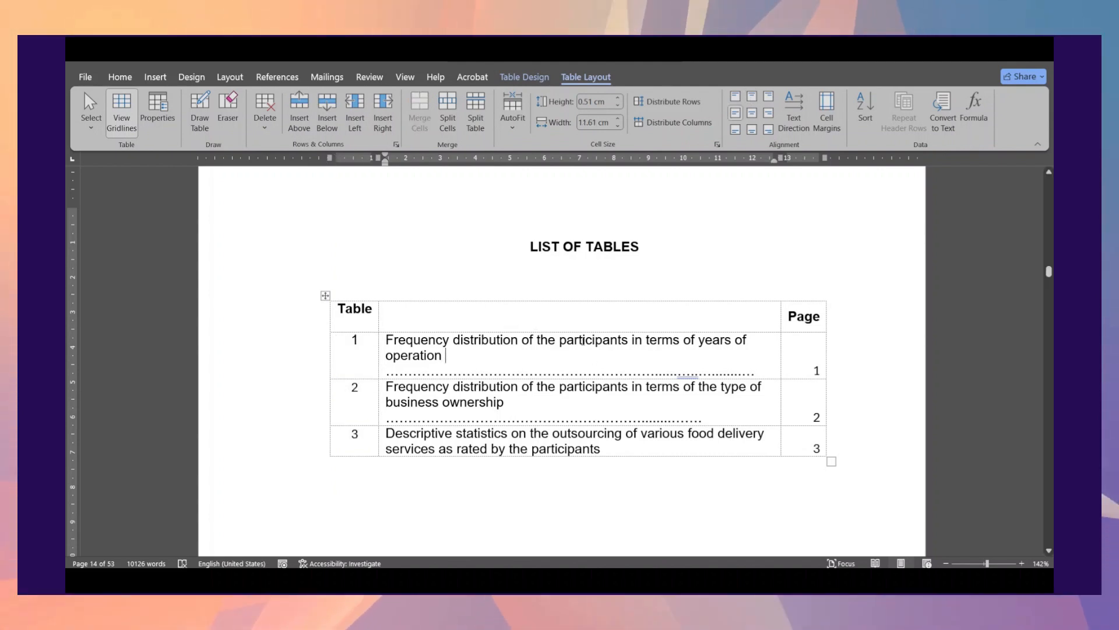
left_click_drag(598, 397, 600, 444)
key("ctrl+j")
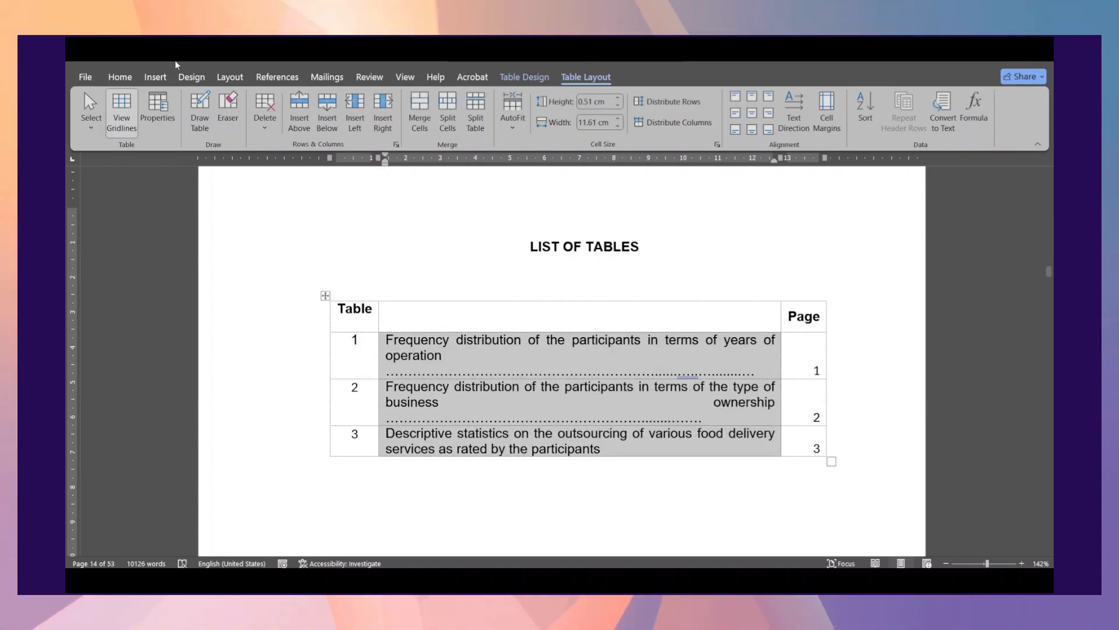
left_click(128, 77)
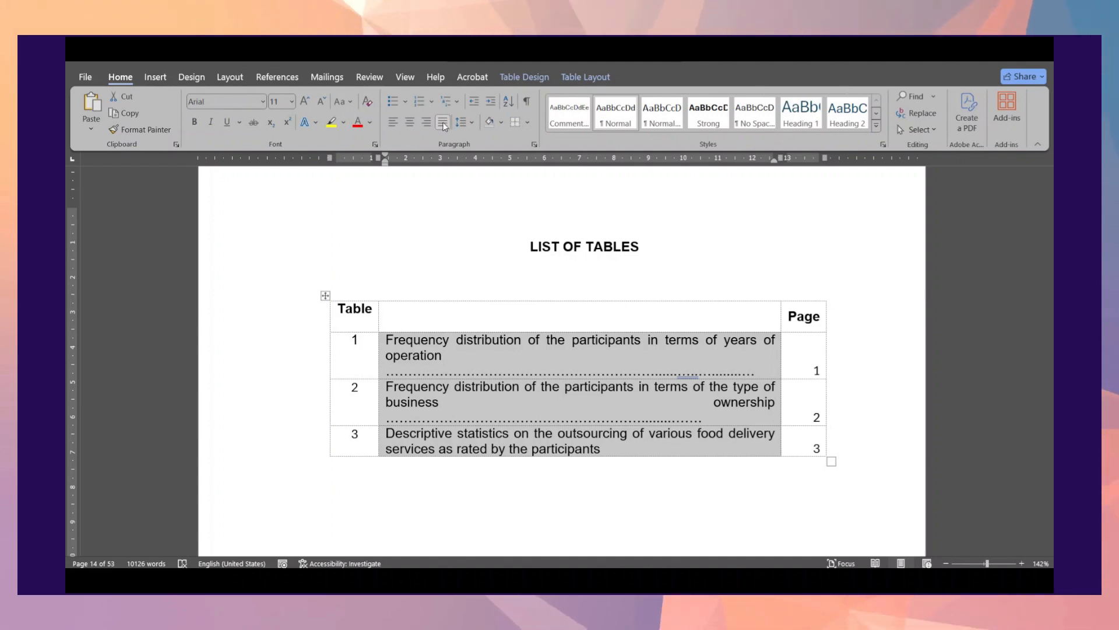
Step: Select the first entry's whole title and dot leader
left_click(460, 356)
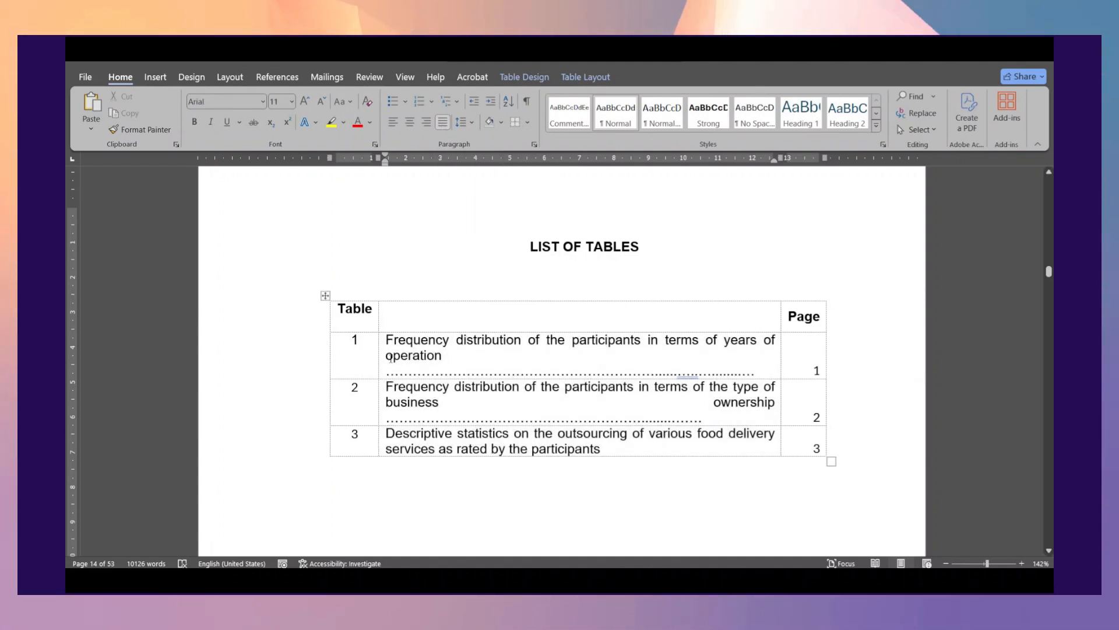
left_click(438, 373)
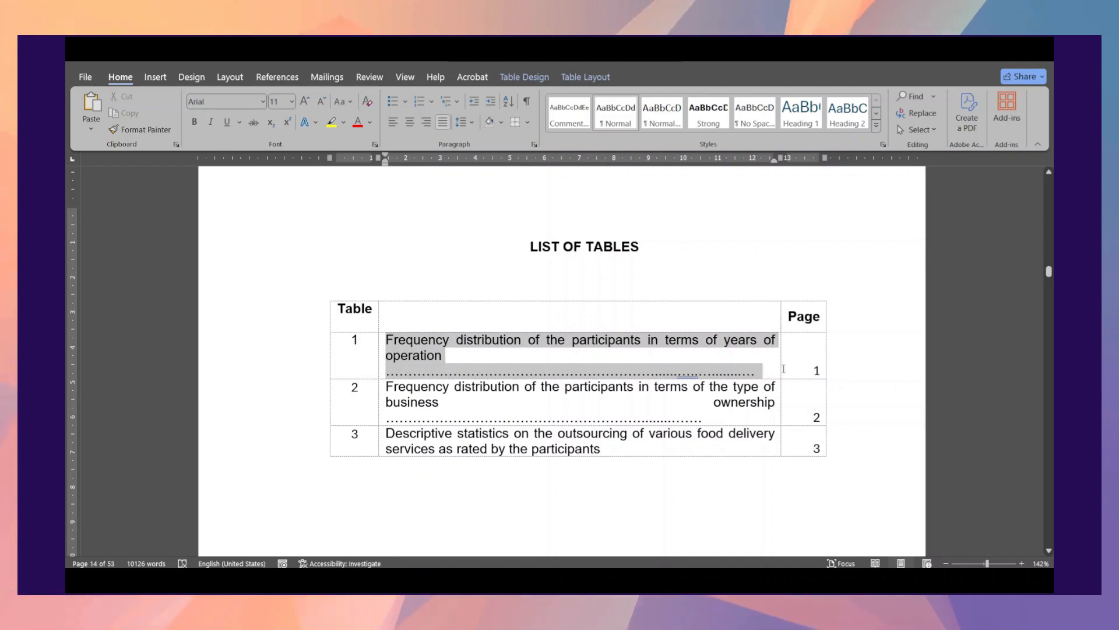
left_click(744, 374)
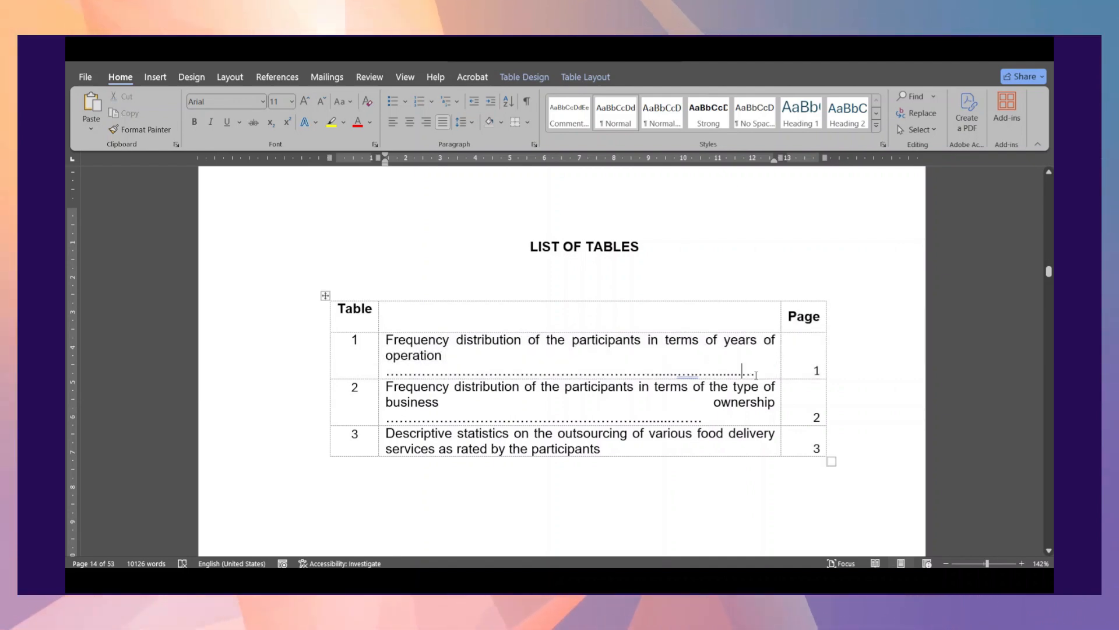
left_click_drag(756, 375, 581, 367)
left_click_drag(418, 357, 386, 339)
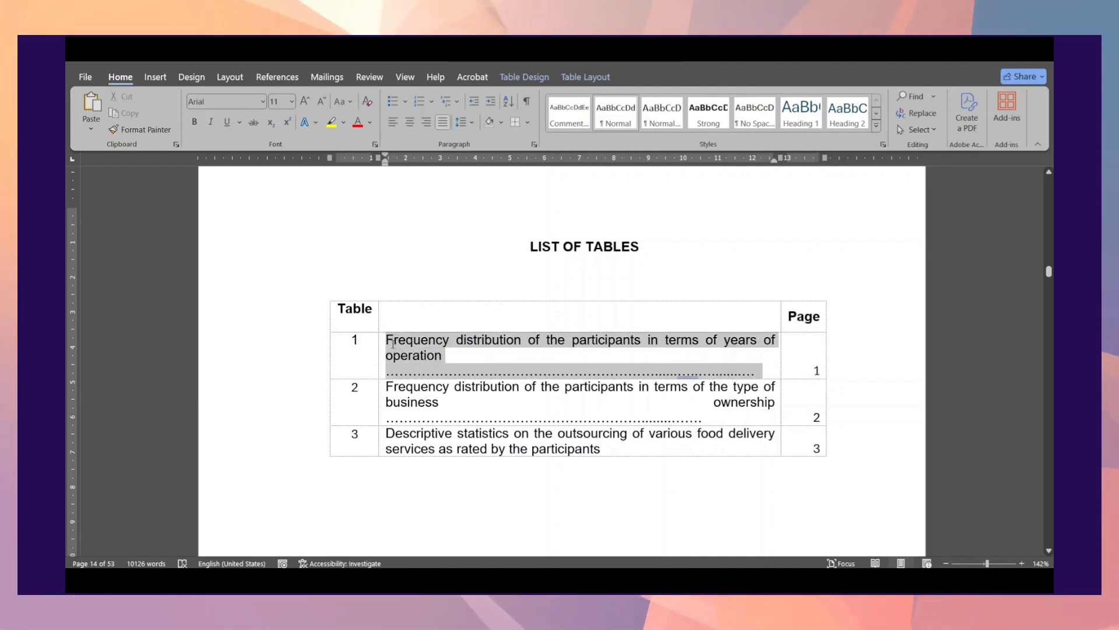
Step: Give entry 1 a hanging indent and delete the leader dots that wrapped onto a new line
left_click(535, 146)
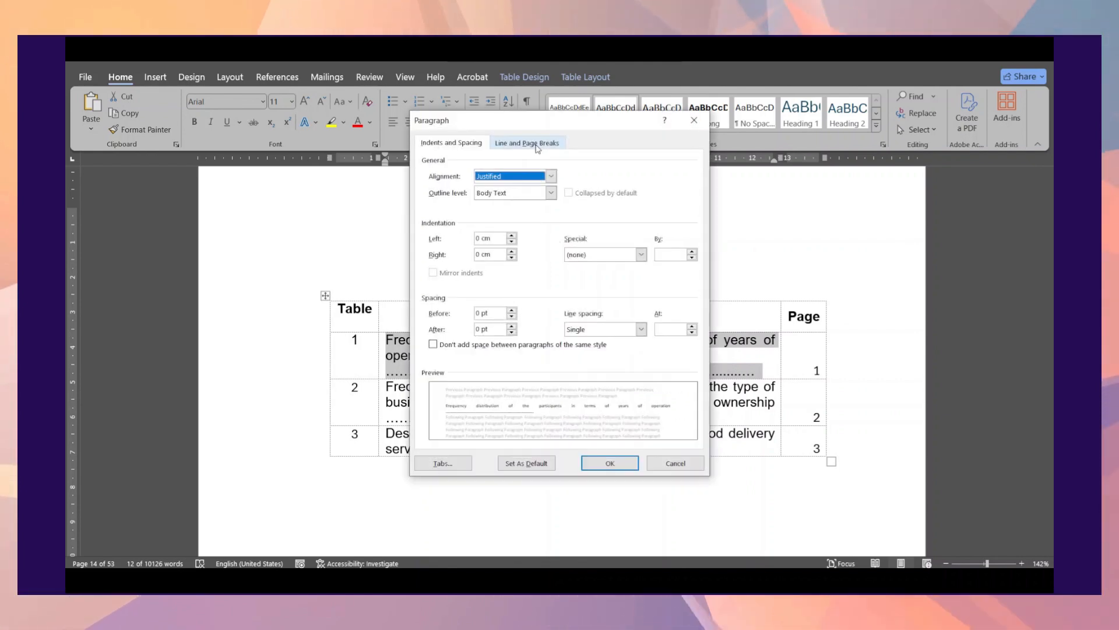
left_click(626, 254)
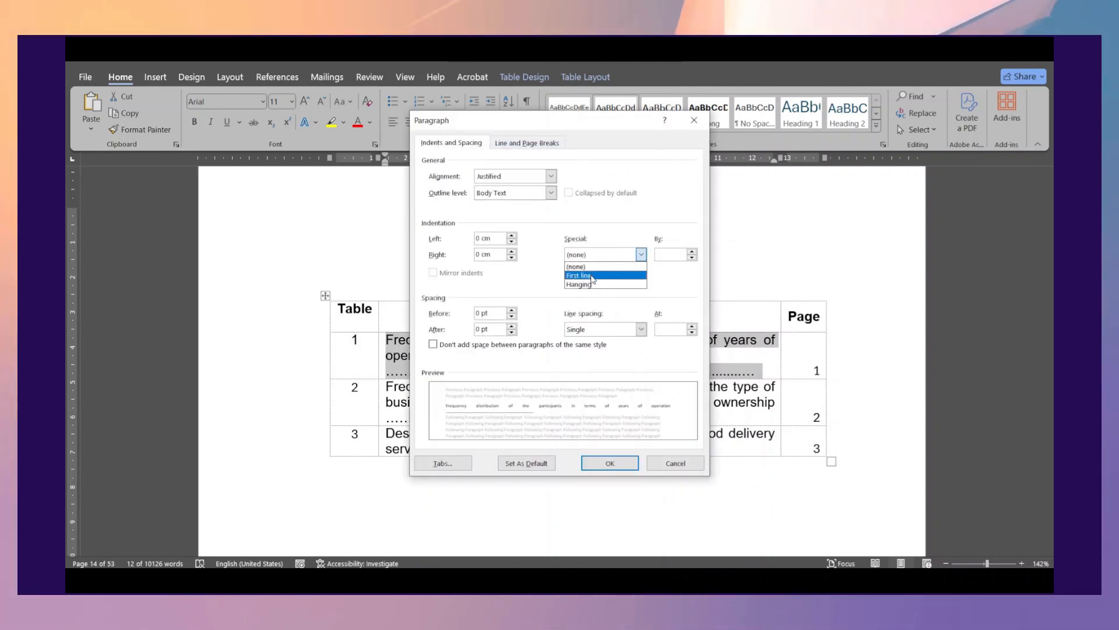
left_click(625, 458)
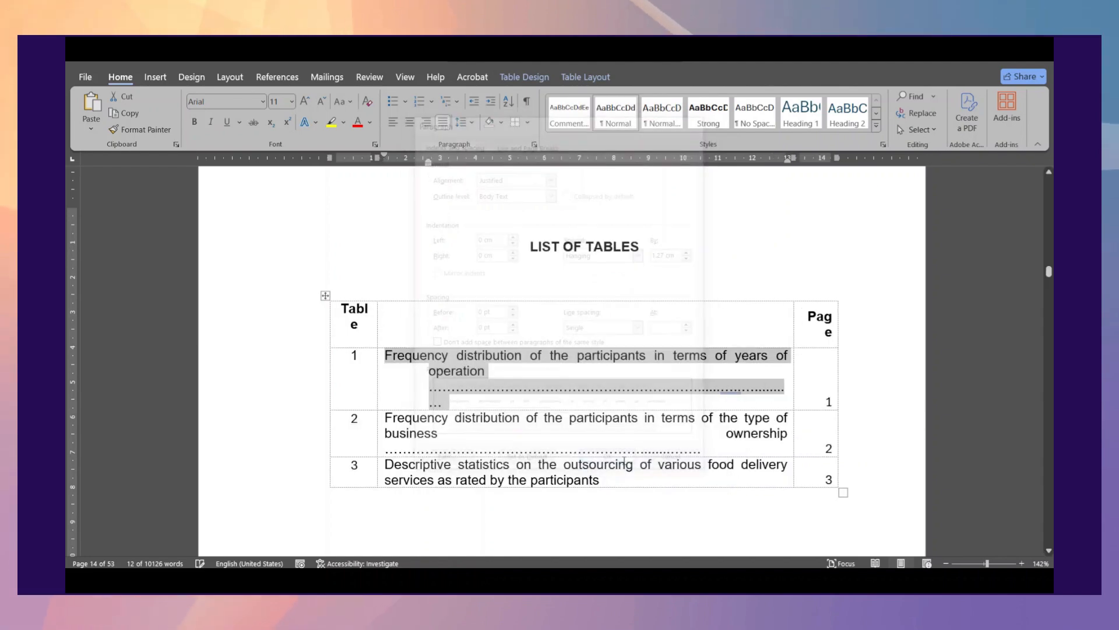
left_click(621, 396)
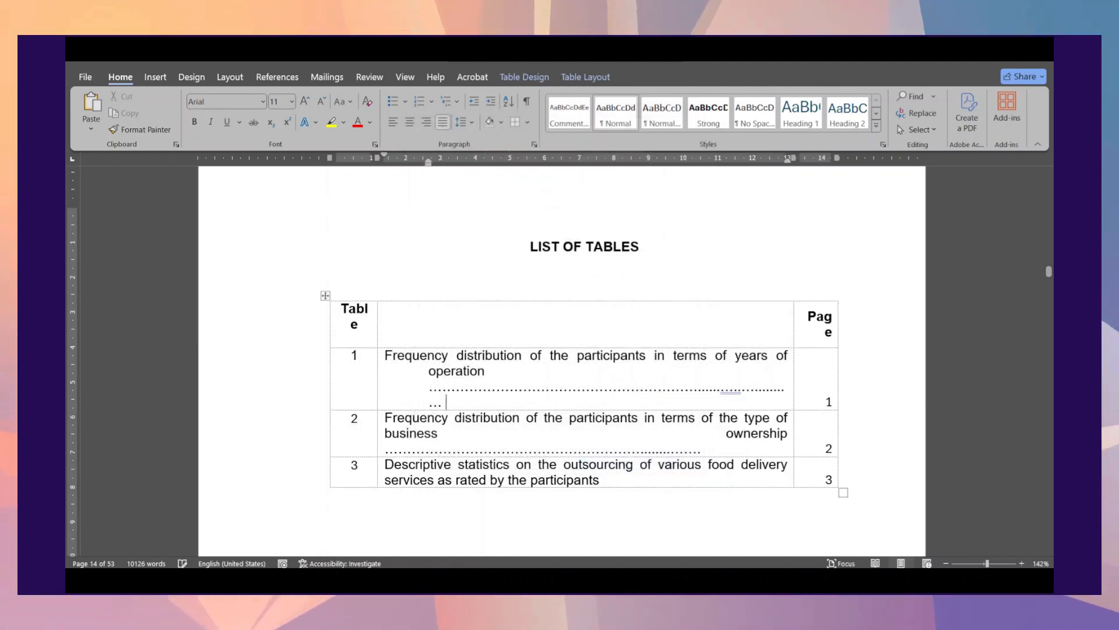
key("BackSpace")
key("BackSpace")
key("BackSpace")
key("BackSpace")
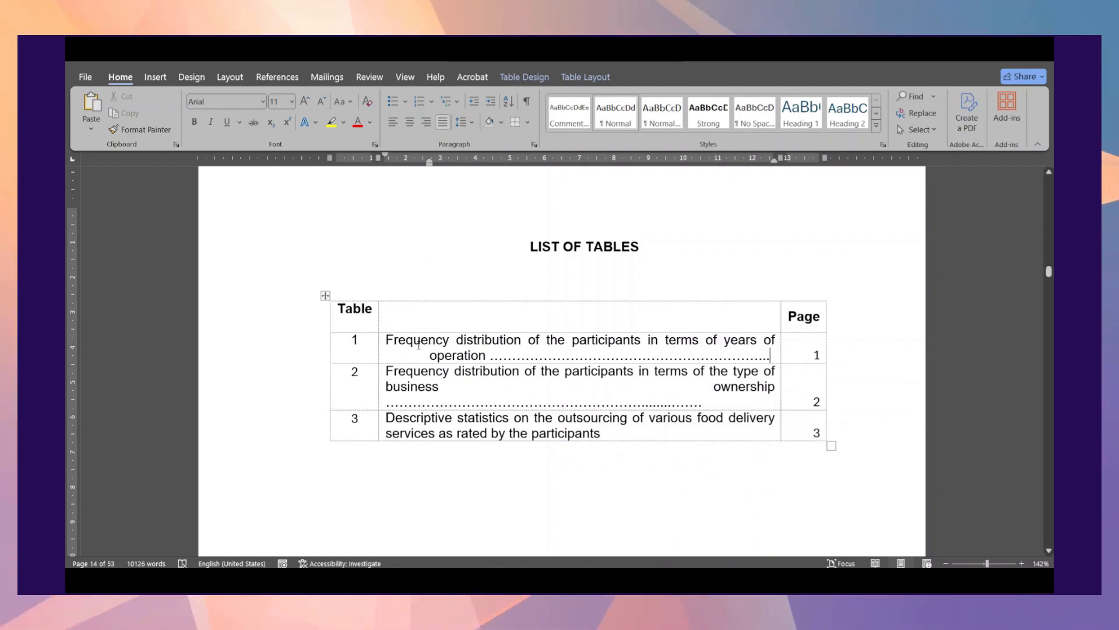
Step: Trim entry 2's dot leader so it fits after 'business ownership'
left_click_drag(385, 340, 486, 356)
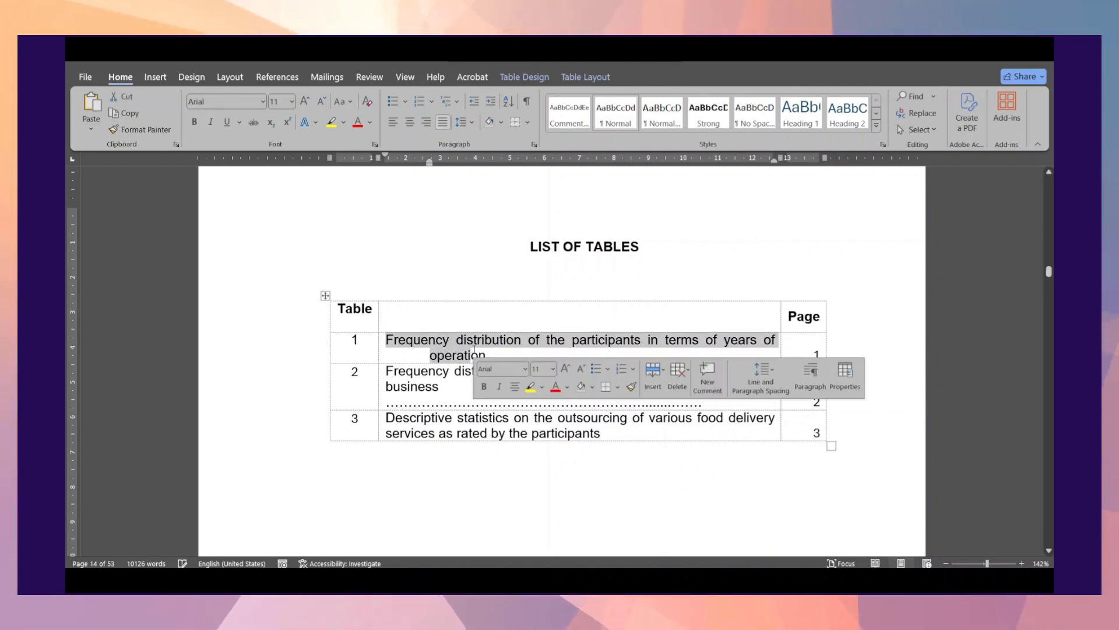
left_click(458, 388)
left_click(454, 401)
key("BackSpace")
key("BackSpace")
key("BackSpace")
key("BackSpace")
key("BackSpace")
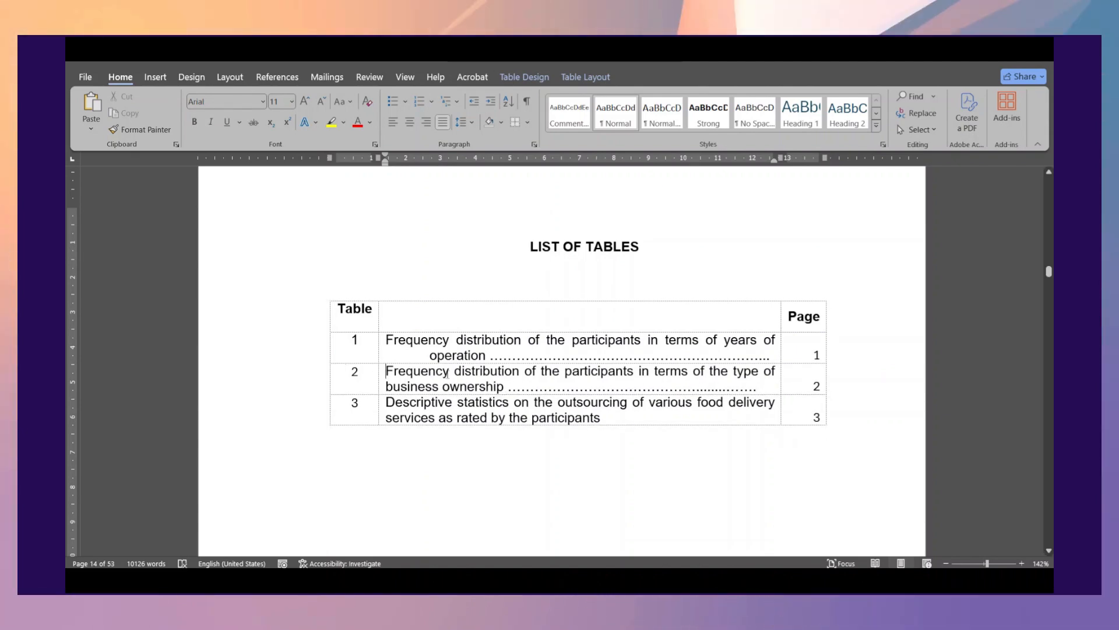
Step: Apply hanging indents to entries 2 and 3 and retype entry 2's dot leader
left_click_drag(378, 372, 579, 399)
left_click(534, 145)
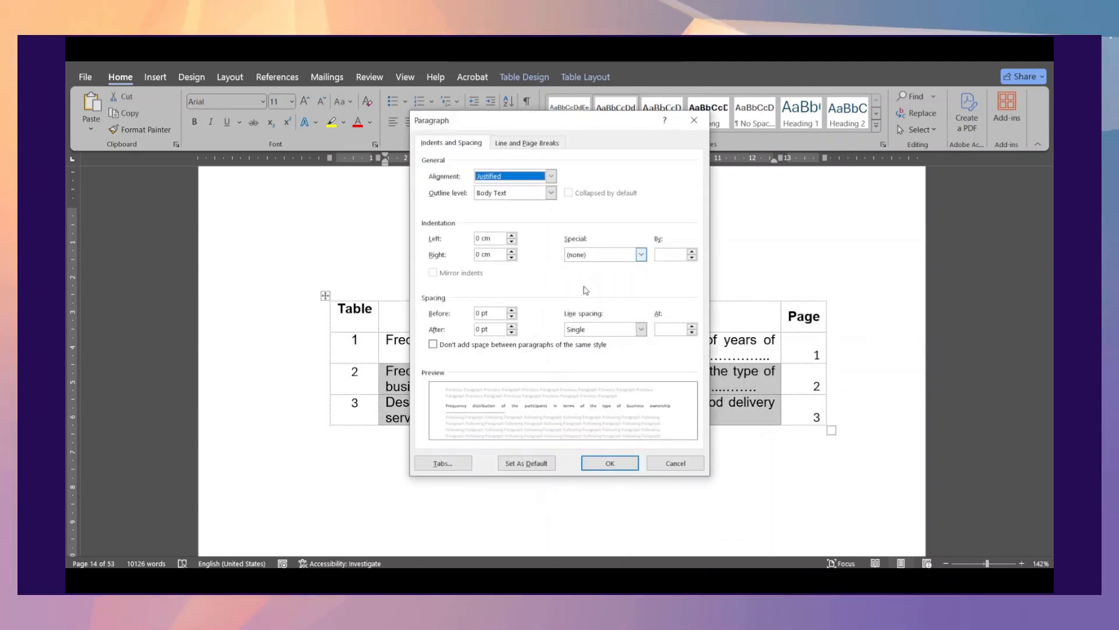
left_click(593, 260)
left_click(580, 286)
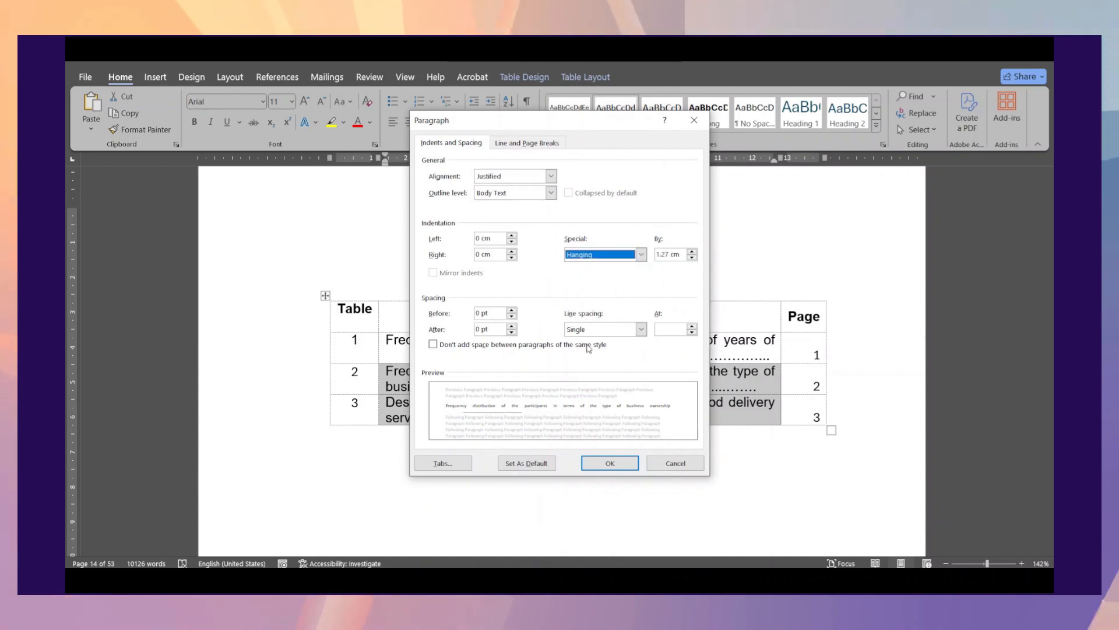
left_click(601, 463)
left_click(577, 401)
key("BackSpace")
key("BackSpace")
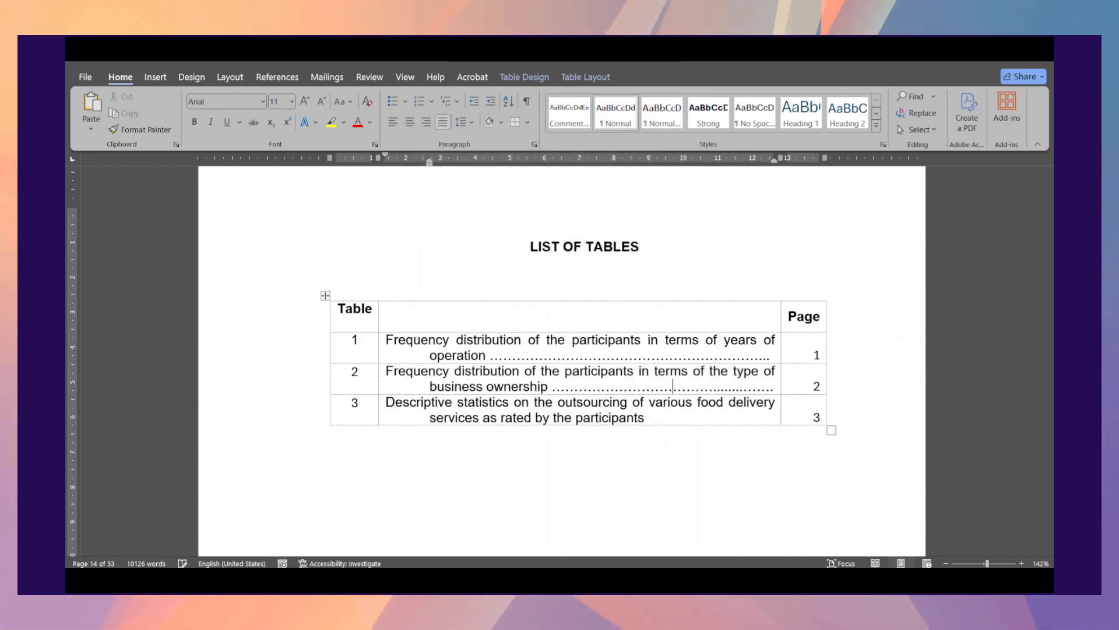
type(".")
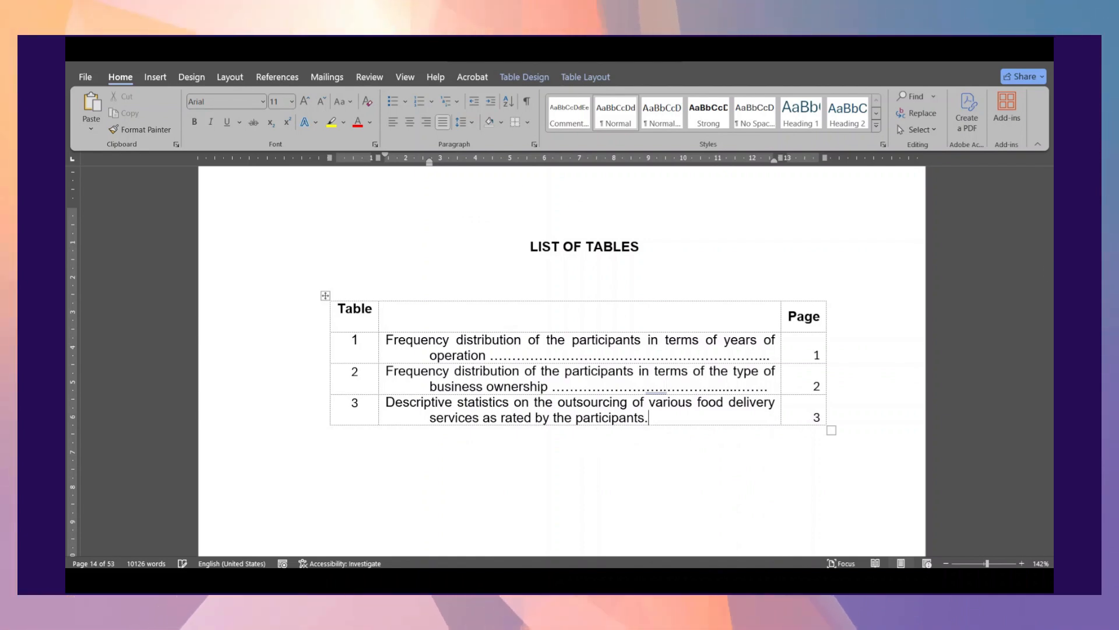
type("....................................")
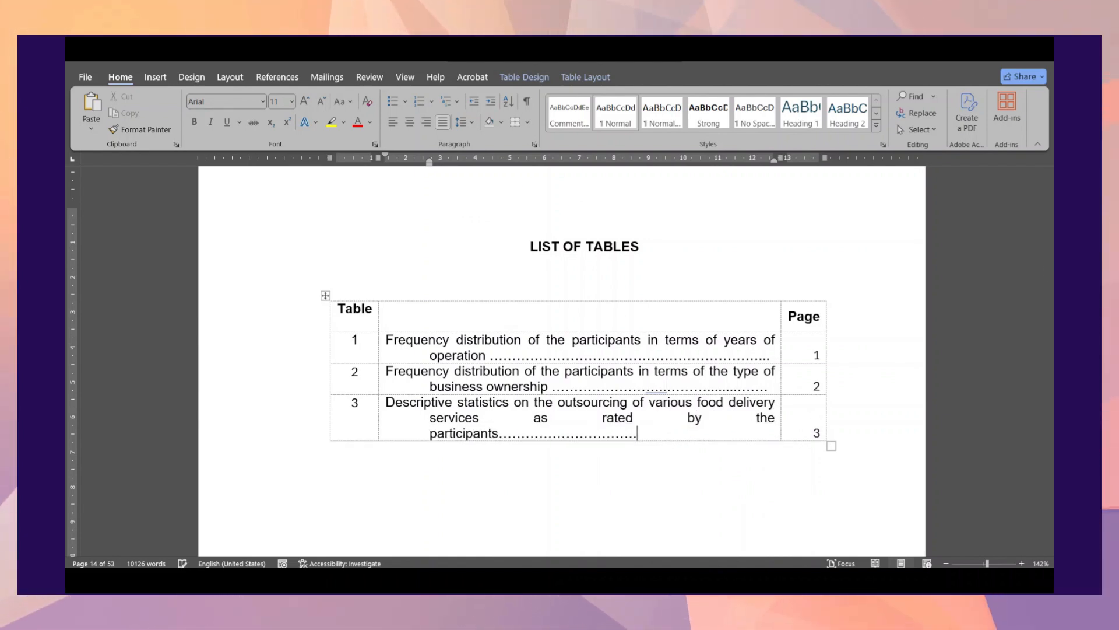
Step: Extend entry 2's leader, centre the Page column numbers, and check the print preview
left_click(752, 386)
type(".")
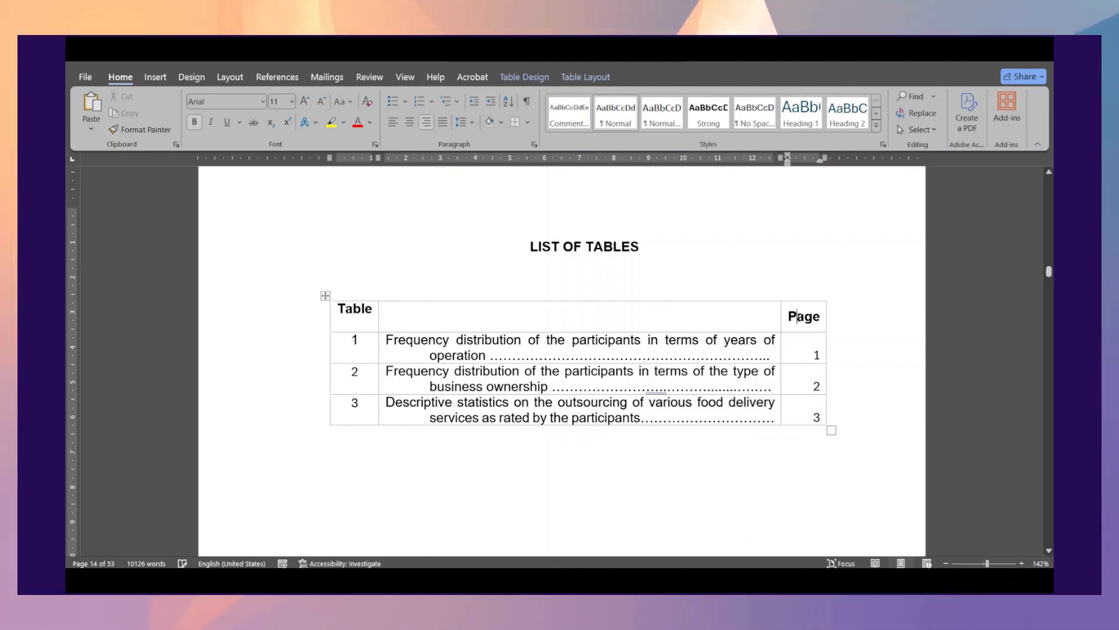
left_click_drag(806, 395, 806, 407)
left_click(410, 122)
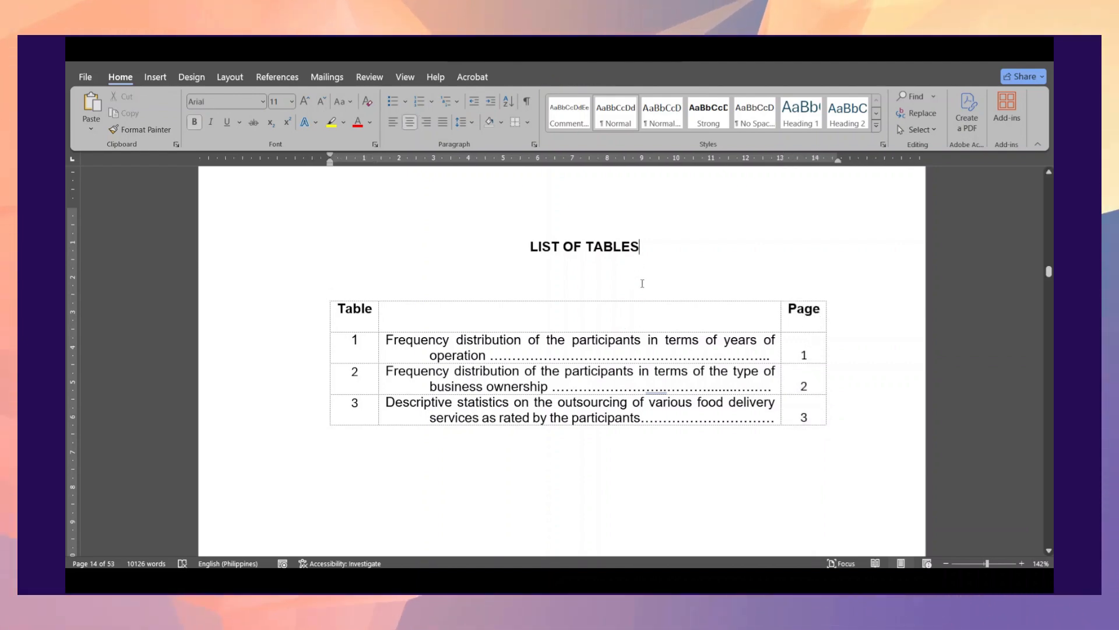
key("ctrl+p")
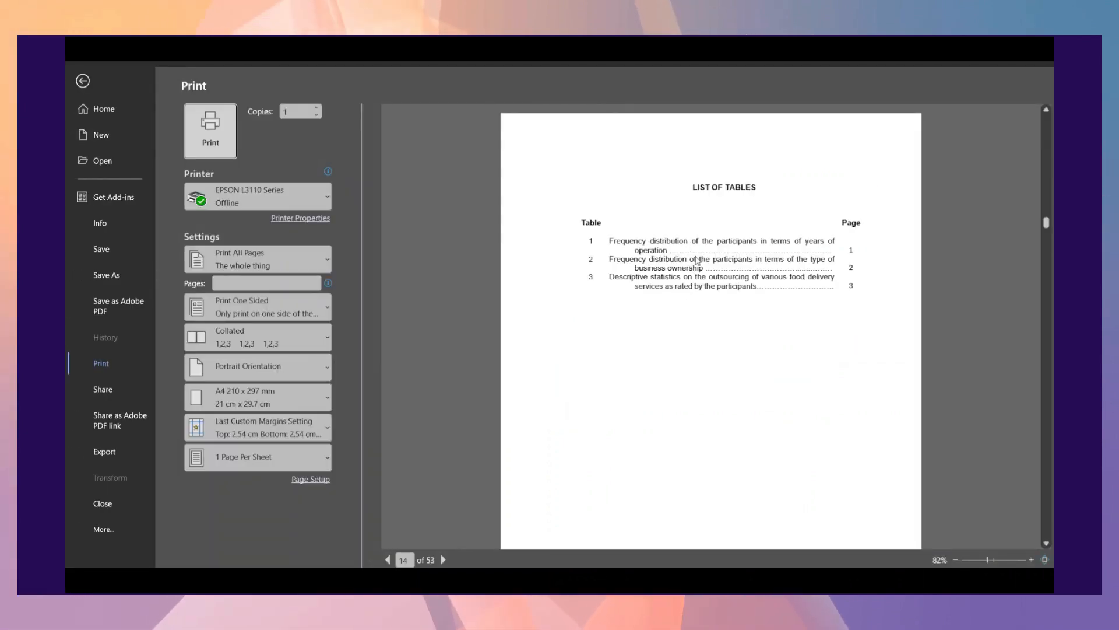
key("Escape")
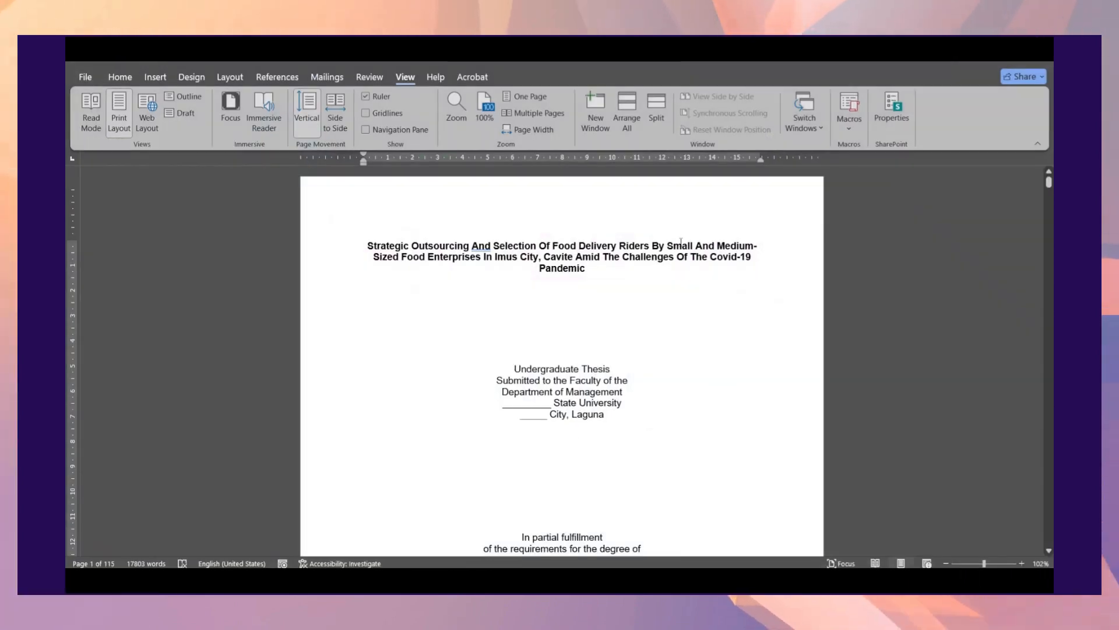
Step: Select all 115 pages of the thesis and switch the paper size to A4 (210 x 297 mm)
scroll(680, 241, "down", 6)
scroll(680, 241, "up", 5)
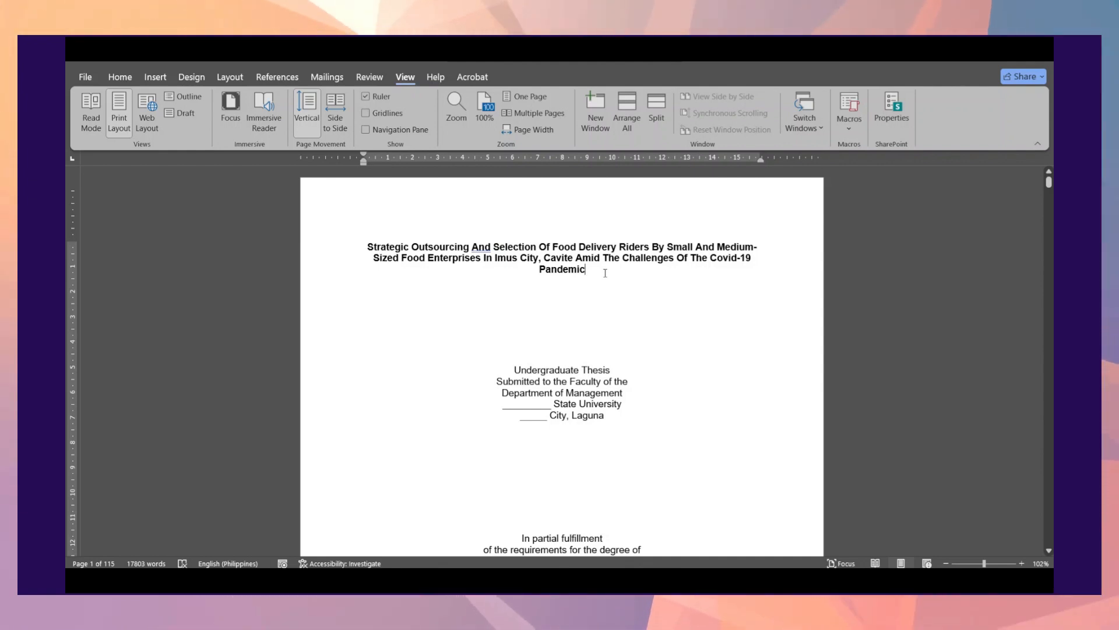
scroll(606, 286, "down", 2)
scroll(607, 296, "up", 1)
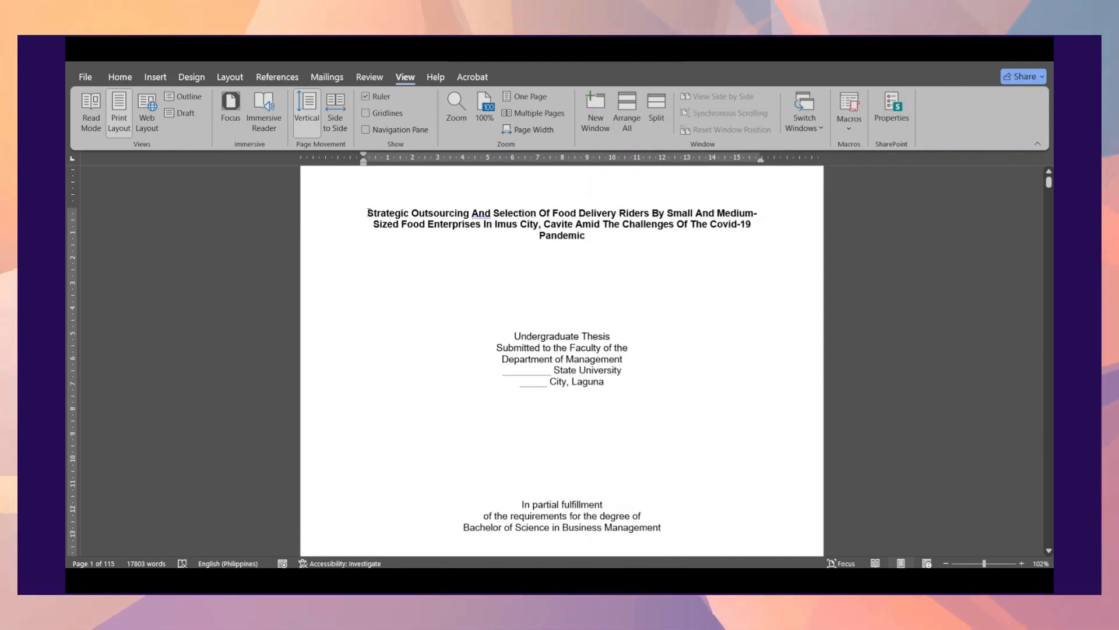
scroll(488, 218, "up", 1)
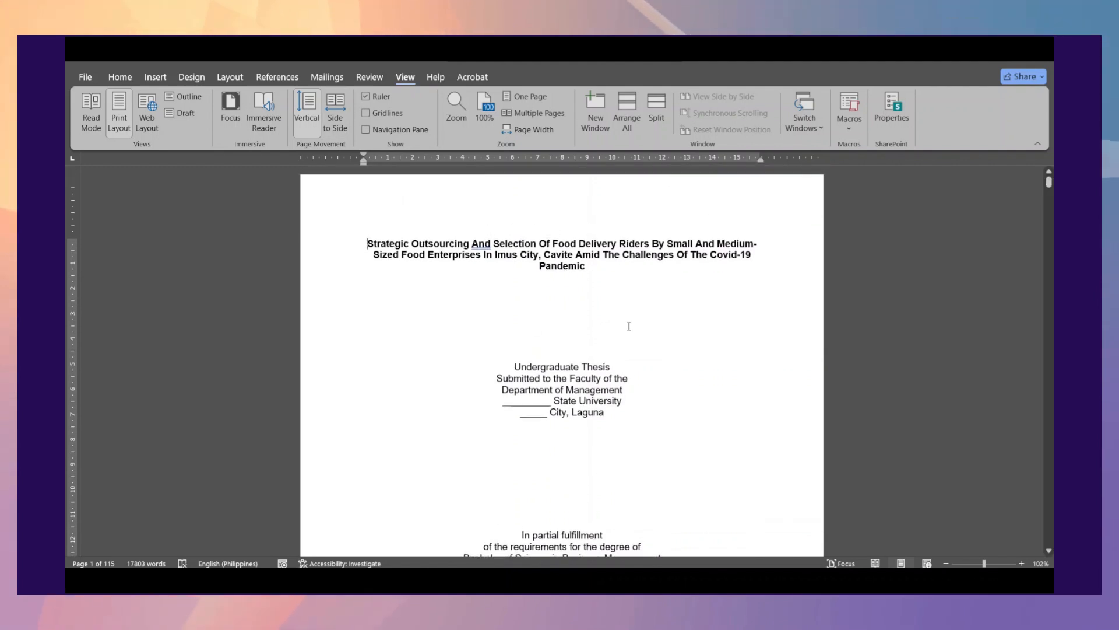
key("ctrl+a")
left_click(231, 78)
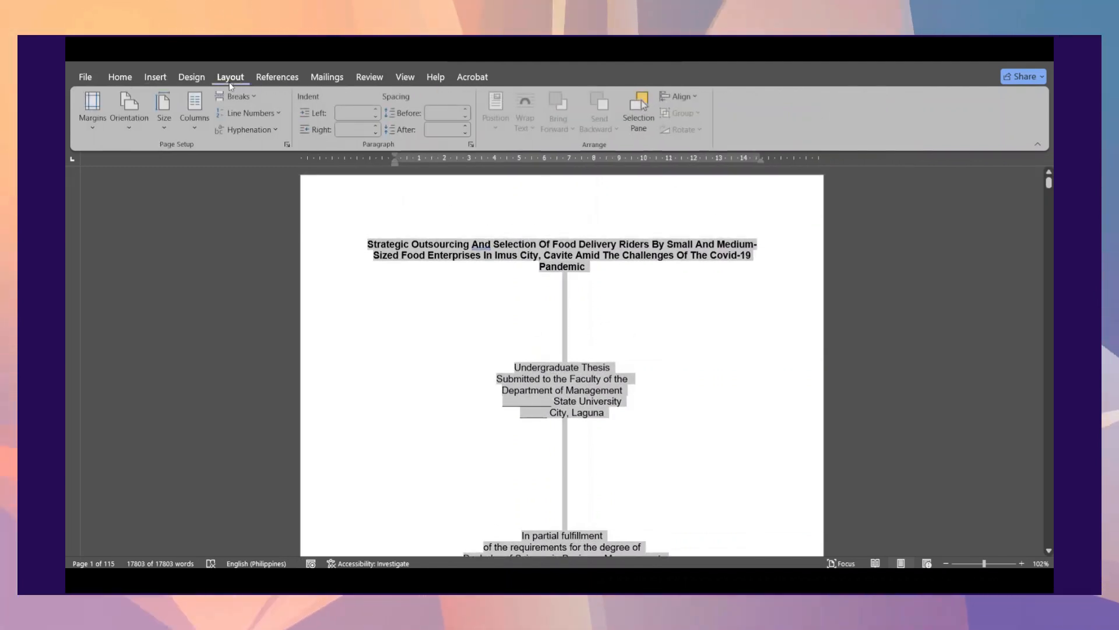
left_click(174, 125)
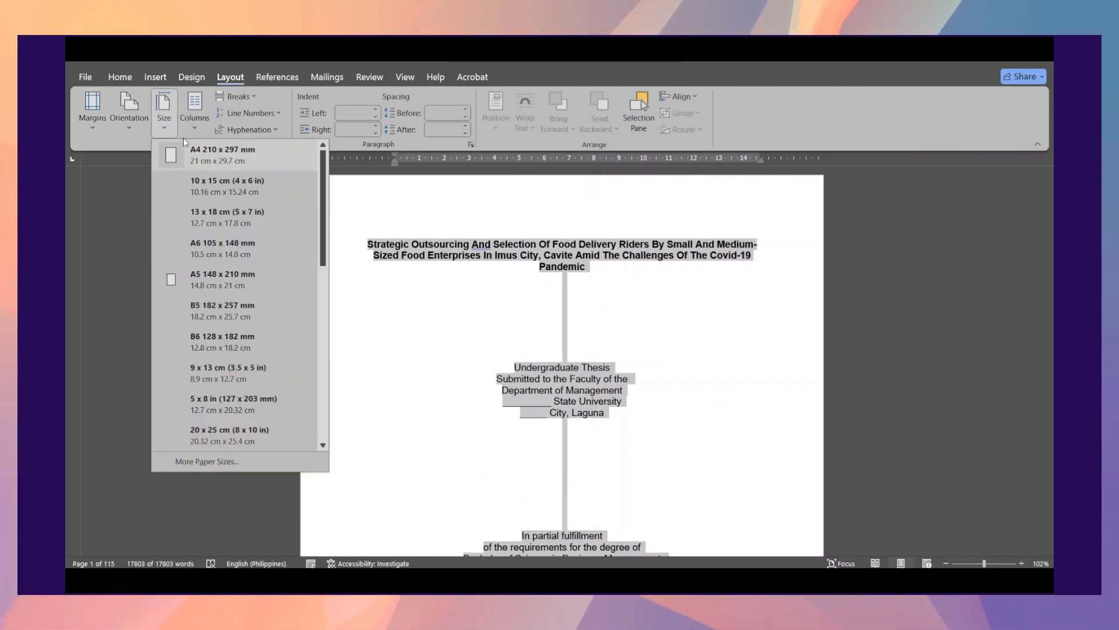
left_click(247, 160)
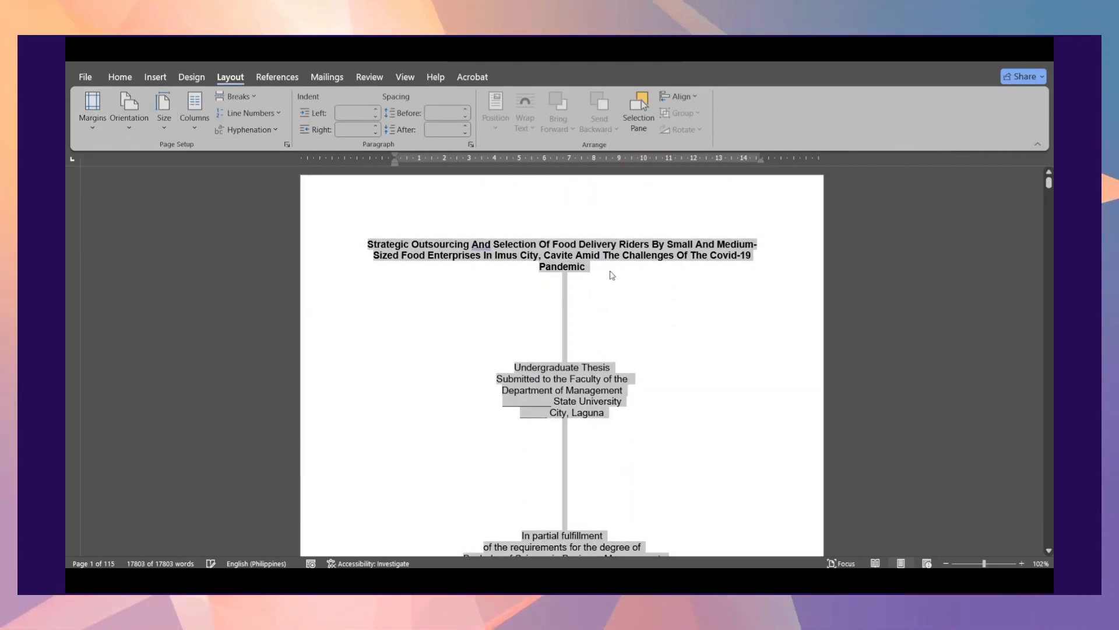